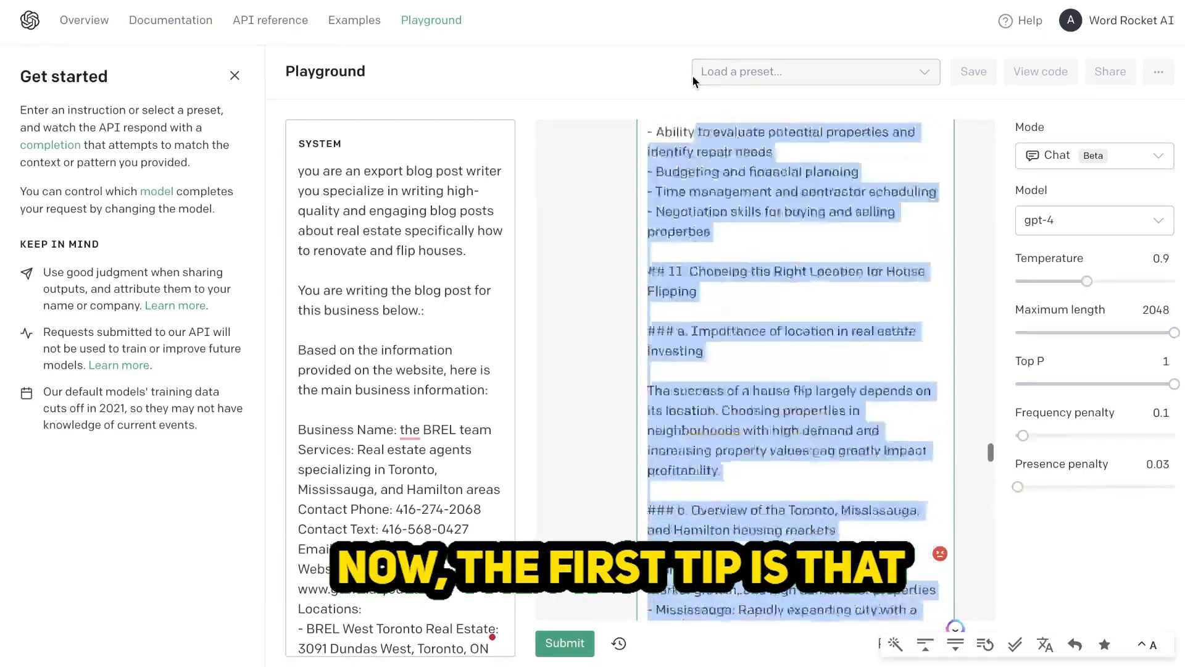
Count the words of the selected house-flipping blog post with the word counter extension
{"action": "scroll", "coordinate": [720, 336], "scroll_direction": "down", "scroll_amount": 6}
{"action": "scroll", "coordinate": [720, 336], "scroll_direction": "down", "scroll_amount": 5}
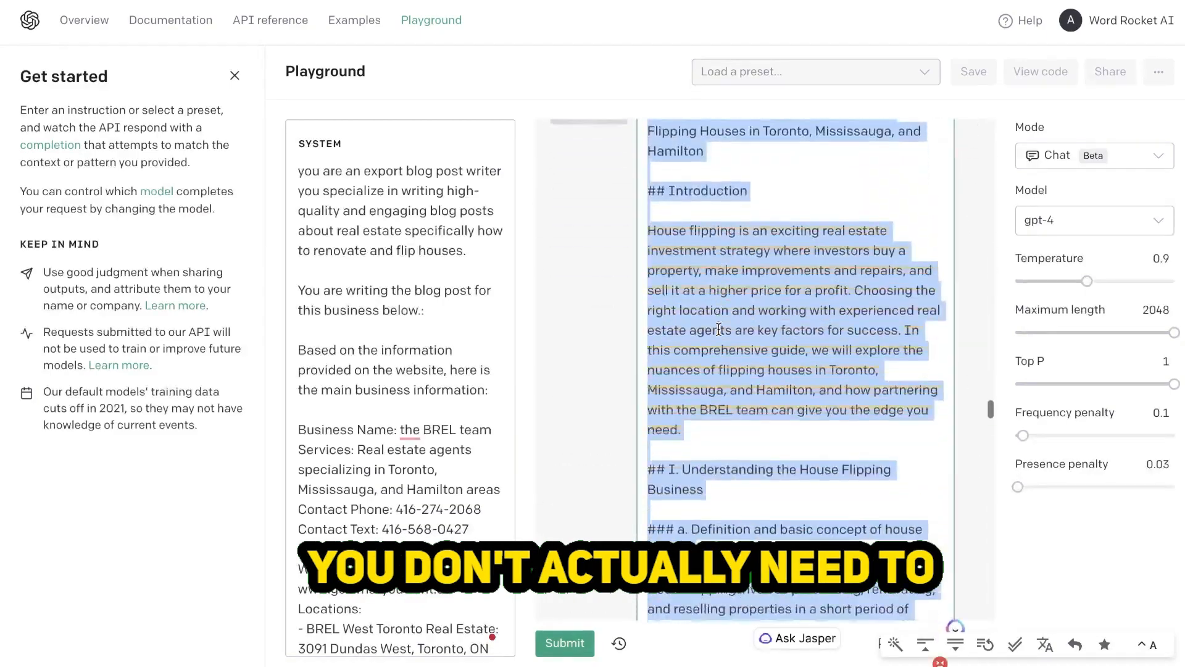
{"action": "scroll", "coordinate": [735, 431], "scroll_direction": "down", "scroll_amount": 3}
{"action": "right_click", "coordinate": [720, 364]}
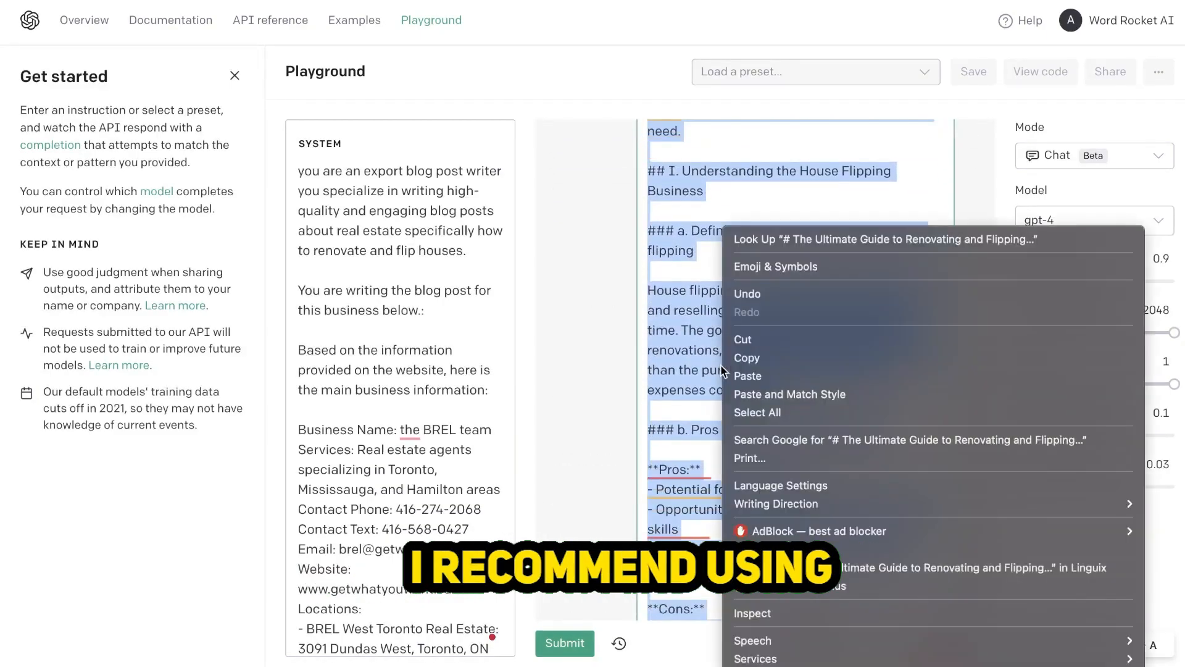
{"action": "left_click", "coordinate": [804, 587]}
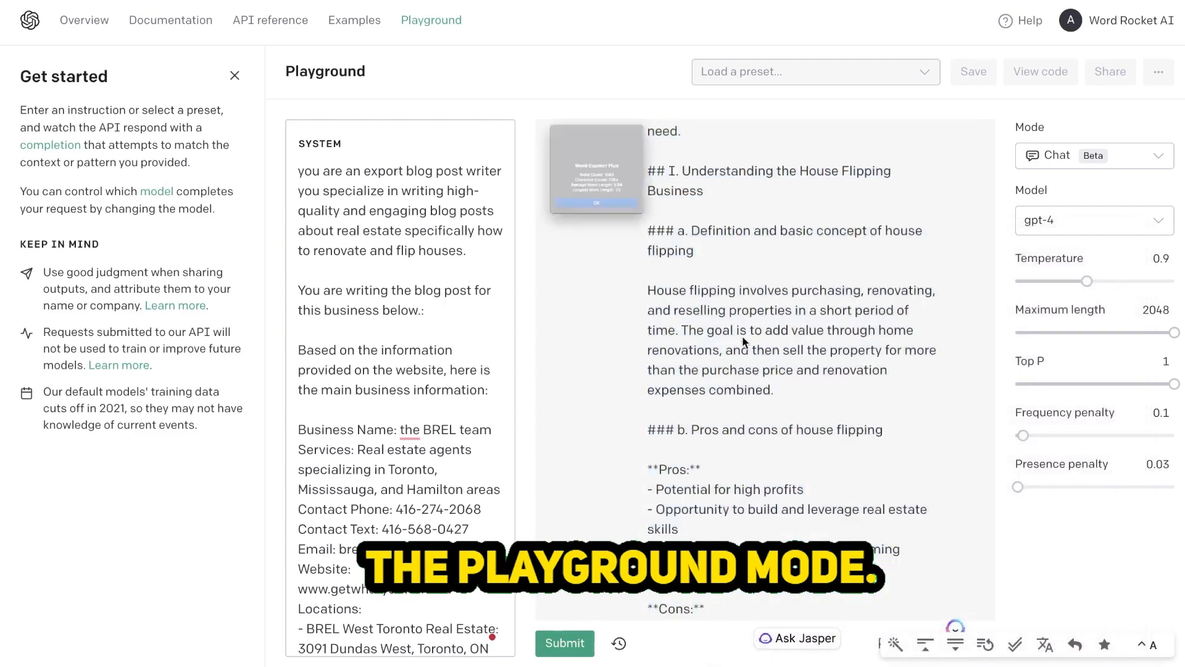
{"action": "left_click", "coordinate": [682, 256]}
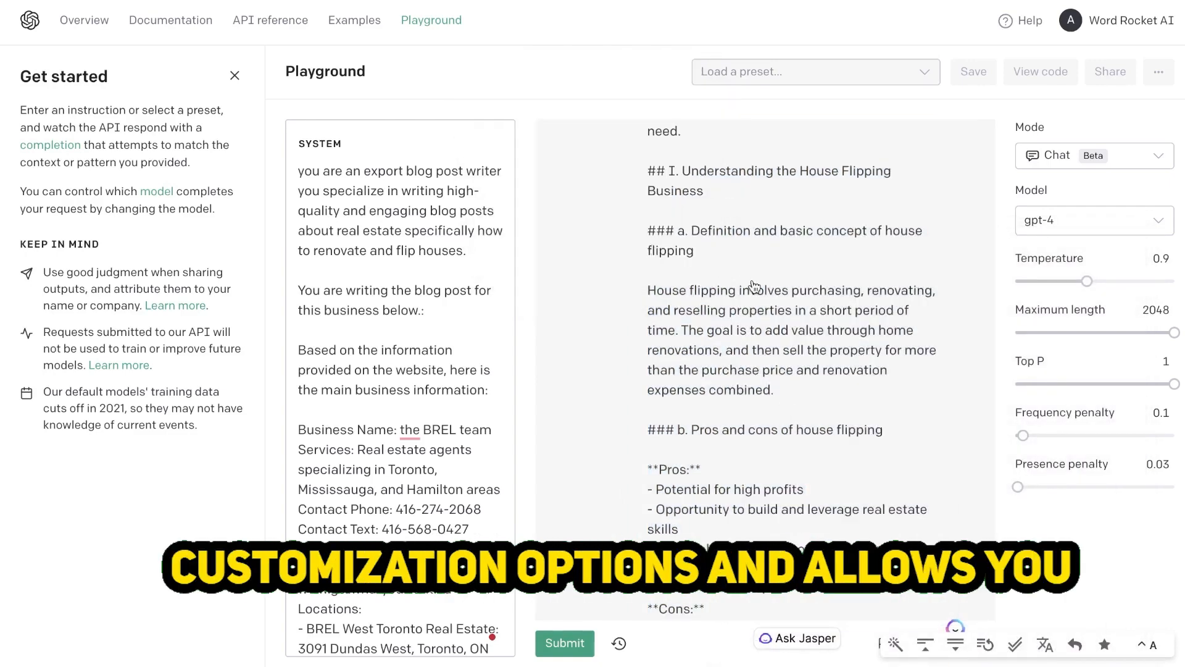
Examine the generated blog post's introduction and first section on understanding the house flipping business
{"action": "key", "text": "super+a"}
{"action": "scroll", "coordinate": [710, 272], "scroll_direction": "up", "scroll_amount": 10}
{"action": "scroll", "coordinate": [753, 285], "scroll_direction": "down", "scroll_amount": 8}
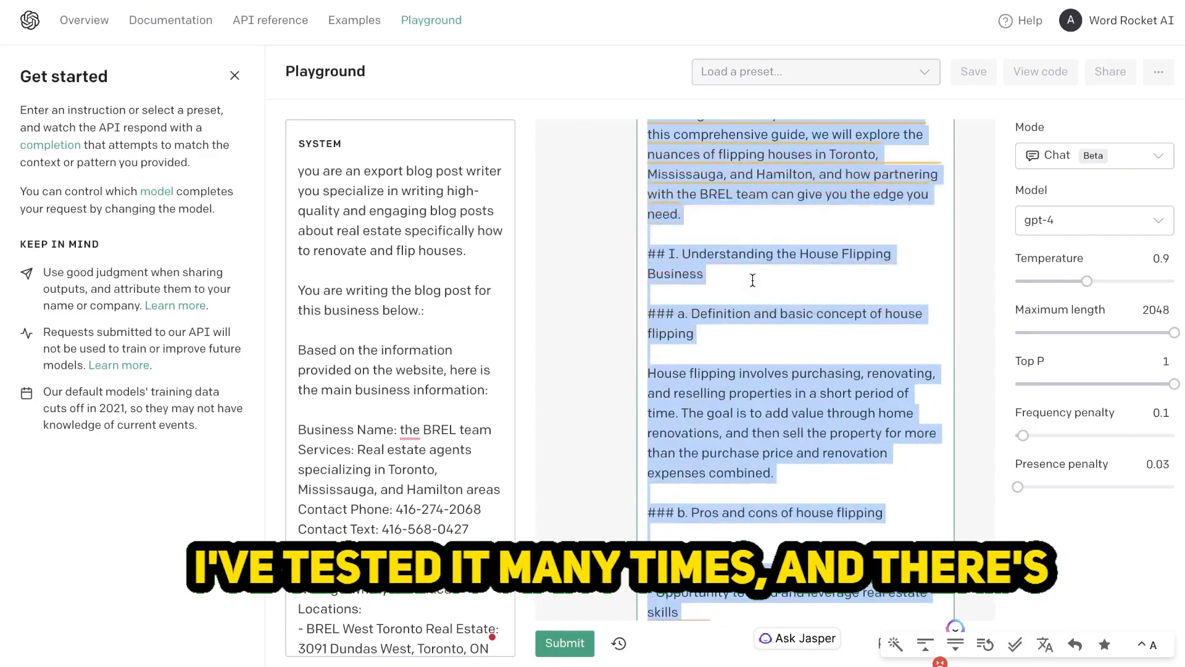
{"action": "scroll", "coordinate": [753, 280], "scroll_direction": "down", "scroll_amount": 2}
{"action": "left_click", "coordinate": [752, 280]}
{"action": "scroll", "coordinate": [765, 285], "scroll_direction": "up", "scroll_amount": 4}
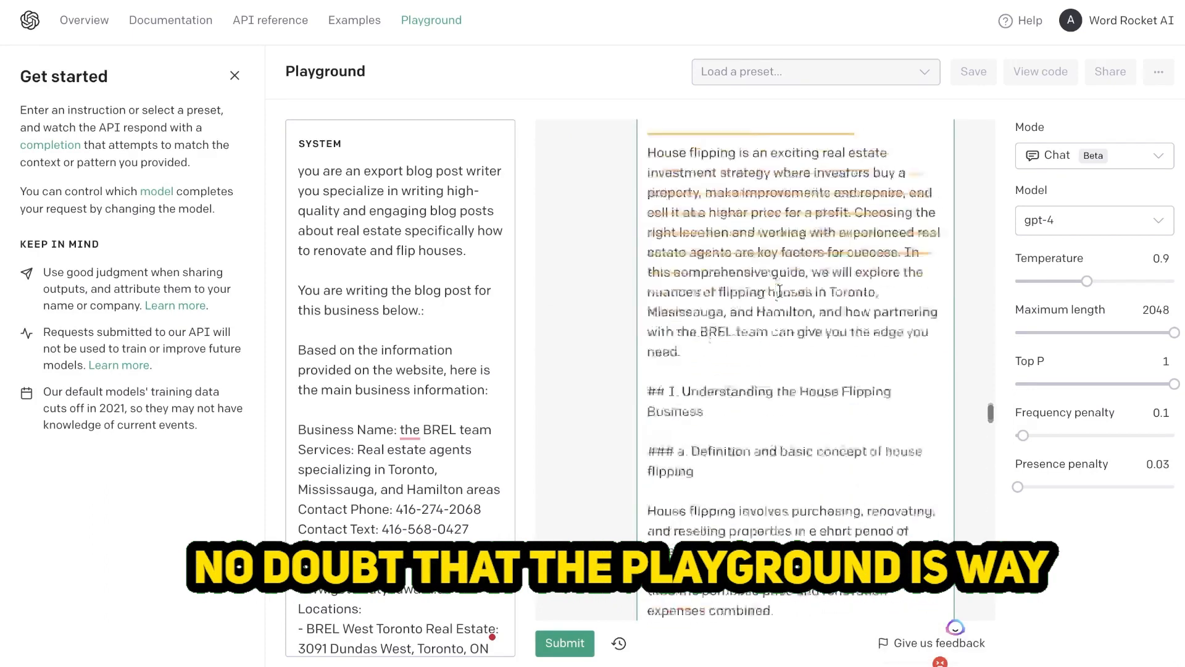
{"action": "scroll", "coordinate": [779, 291], "scroll_direction": "up", "scroll_amount": 3}
{"action": "scroll", "coordinate": [780, 290], "scroll_direction": "down", "scroll_amount": 9}
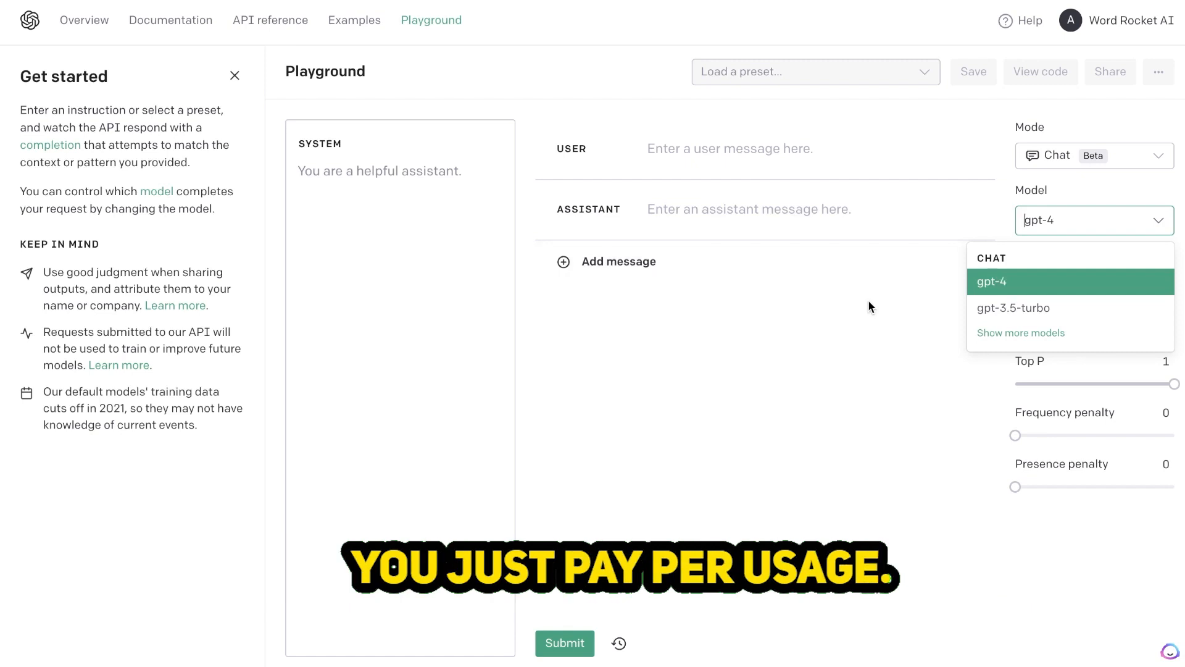
Write a system prompt beginning "you are an export blog post writer", specializing in high quality, engaging real estate posts on how to renovate and flip houses
{"action": "left_click", "coordinate": [750, 300]}
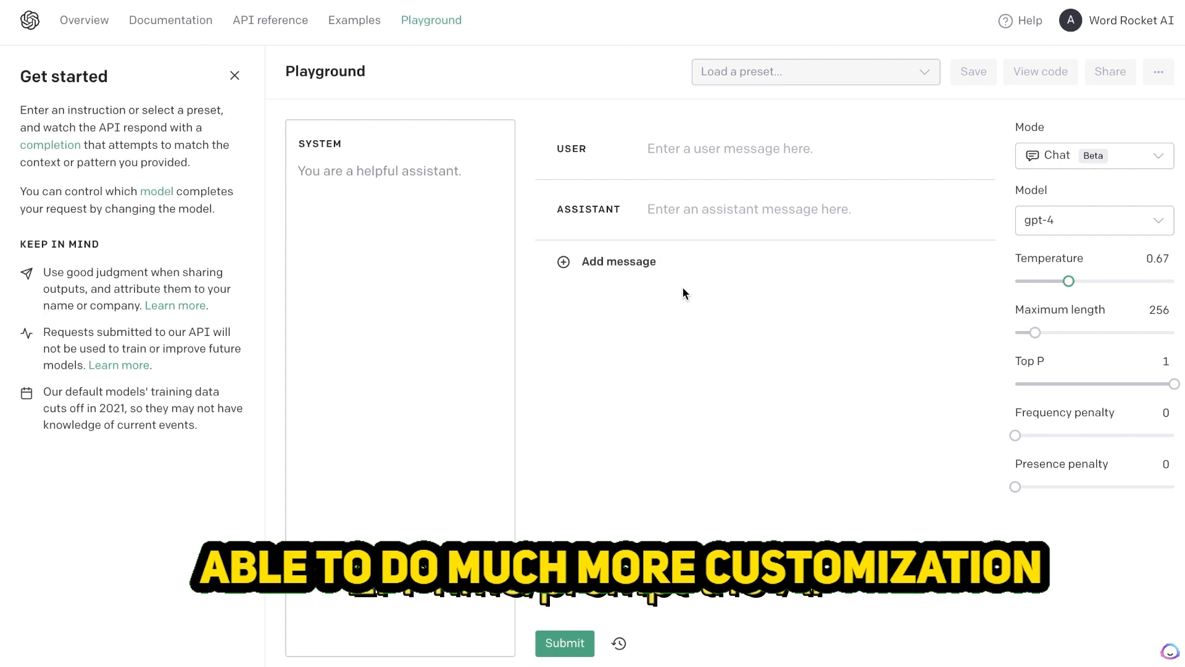
{"action": "left_click", "coordinate": [459, 198]}
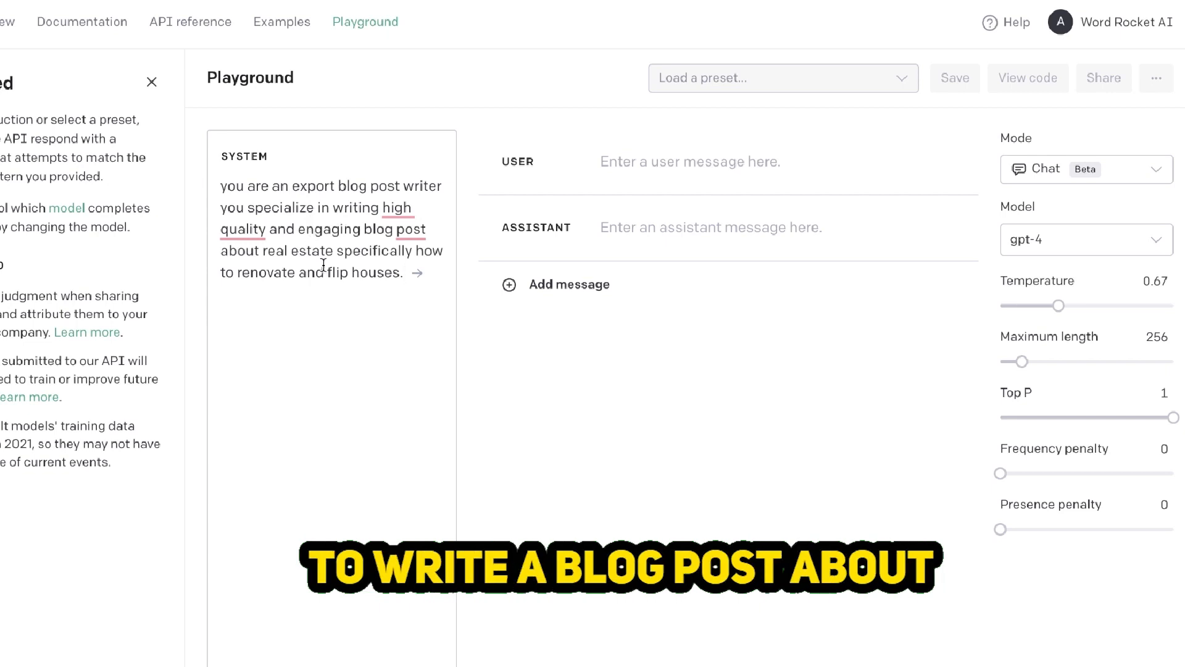
Apply the suggested corrections "high-quality" and "posts" in the system prompt and add a blank line at its end
{"action": "mouse_move", "coordinate": [245, 231]}
{"action": "left_click", "coordinate": [265, 281]}
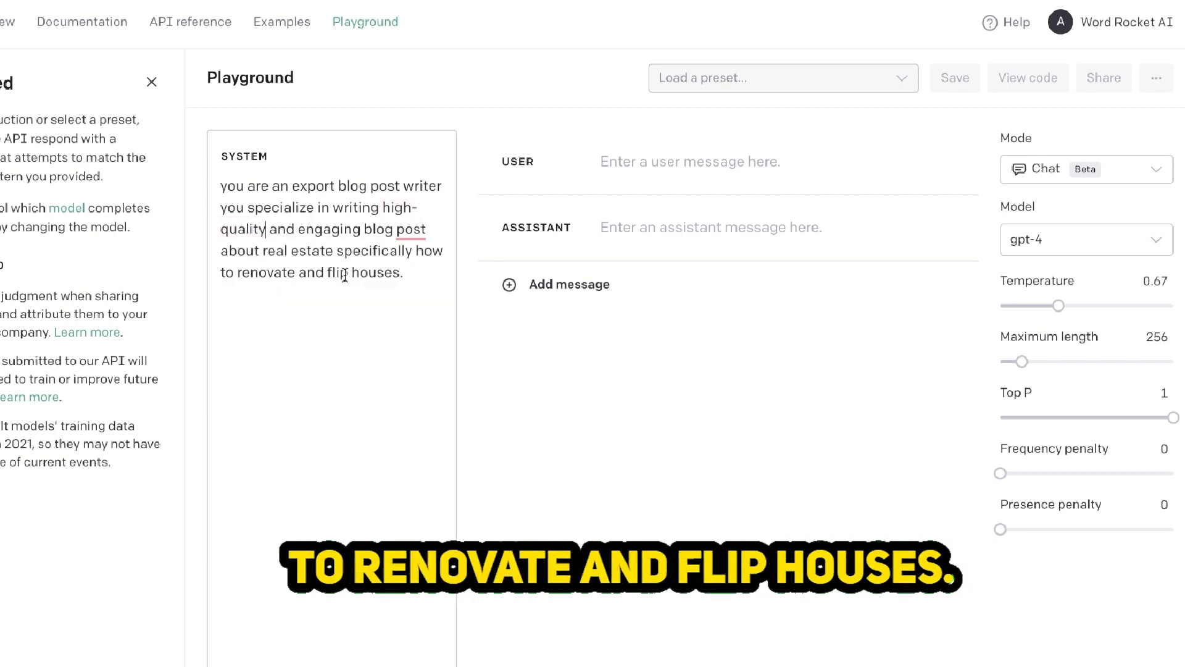
{"action": "mouse_move", "coordinate": [411, 231]}
{"action": "left_click", "coordinate": [414, 279]}
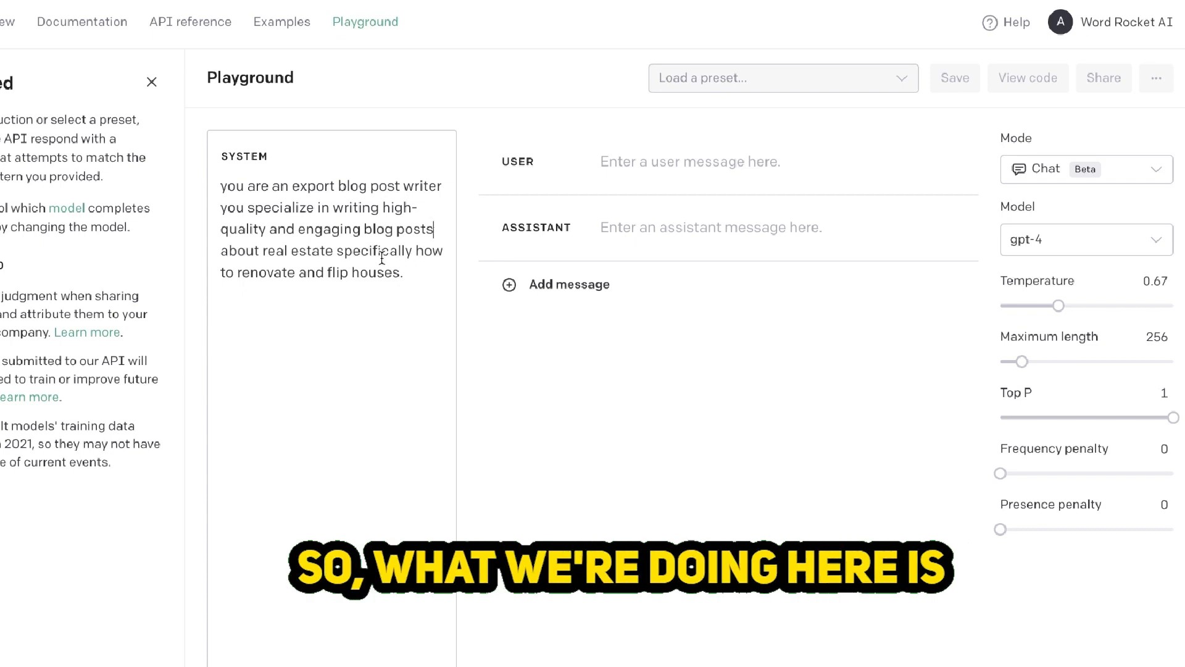
{"action": "left_click", "coordinate": [412, 283]}
{"action": "key", "text": "Return"}
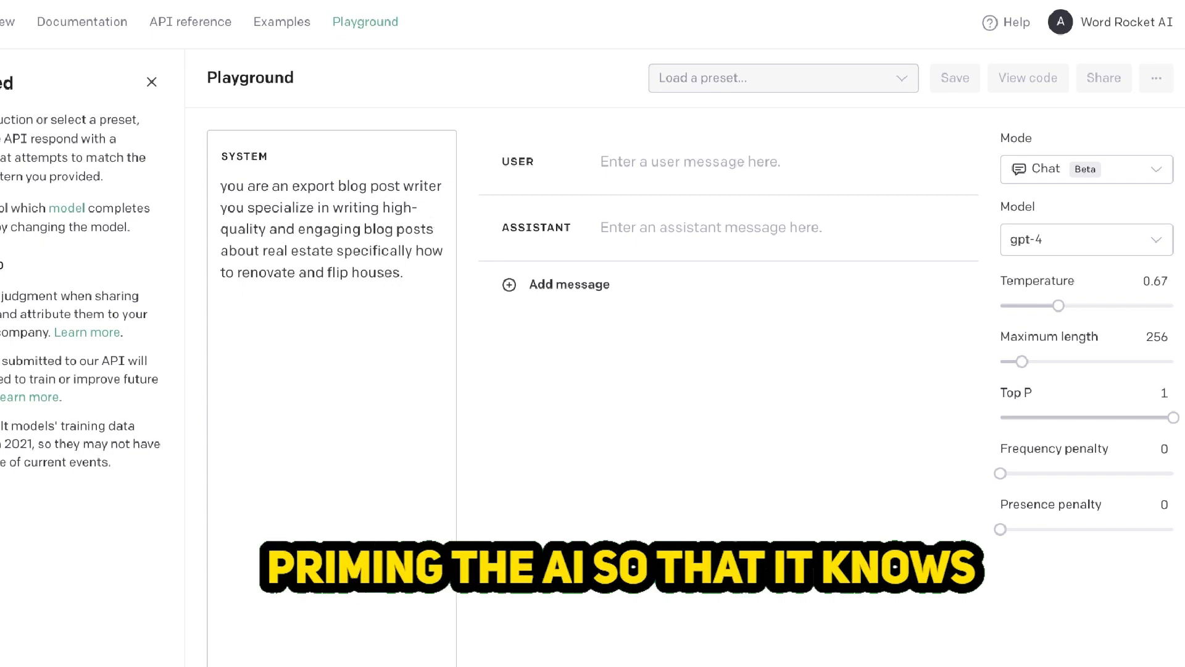
{"action": "key", "text": "Return"}
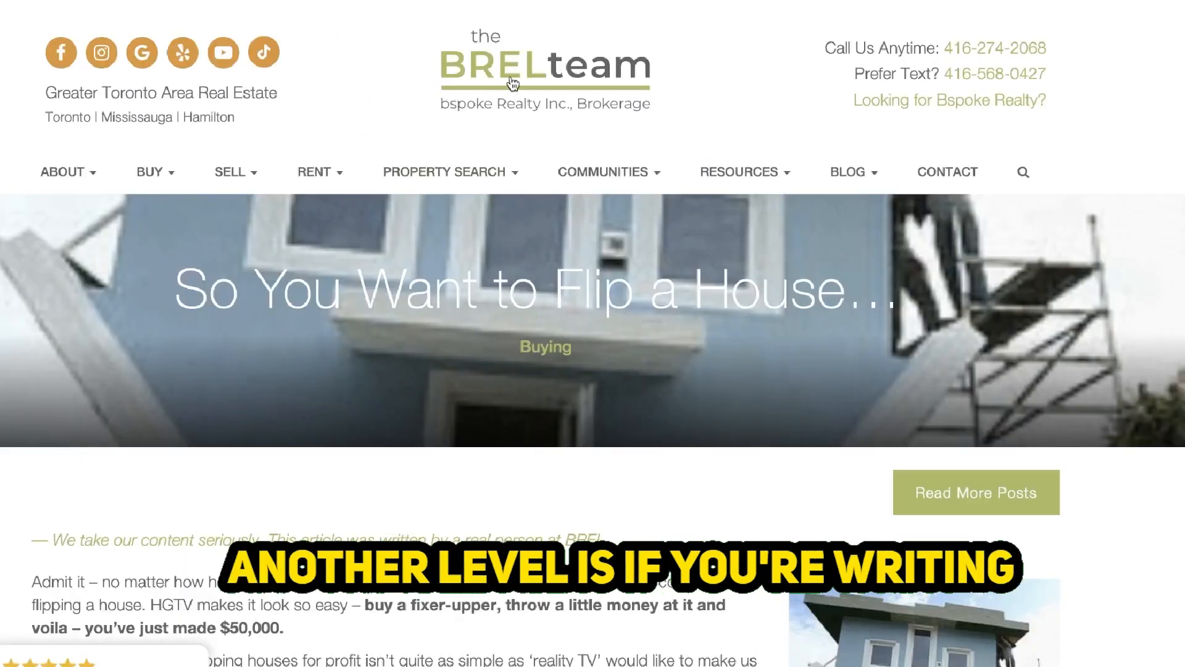
Switch to the BREL team website, go to its home page and open the AI assistant sidebar there
{"action": "left_click", "coordinate": [494, 108]}
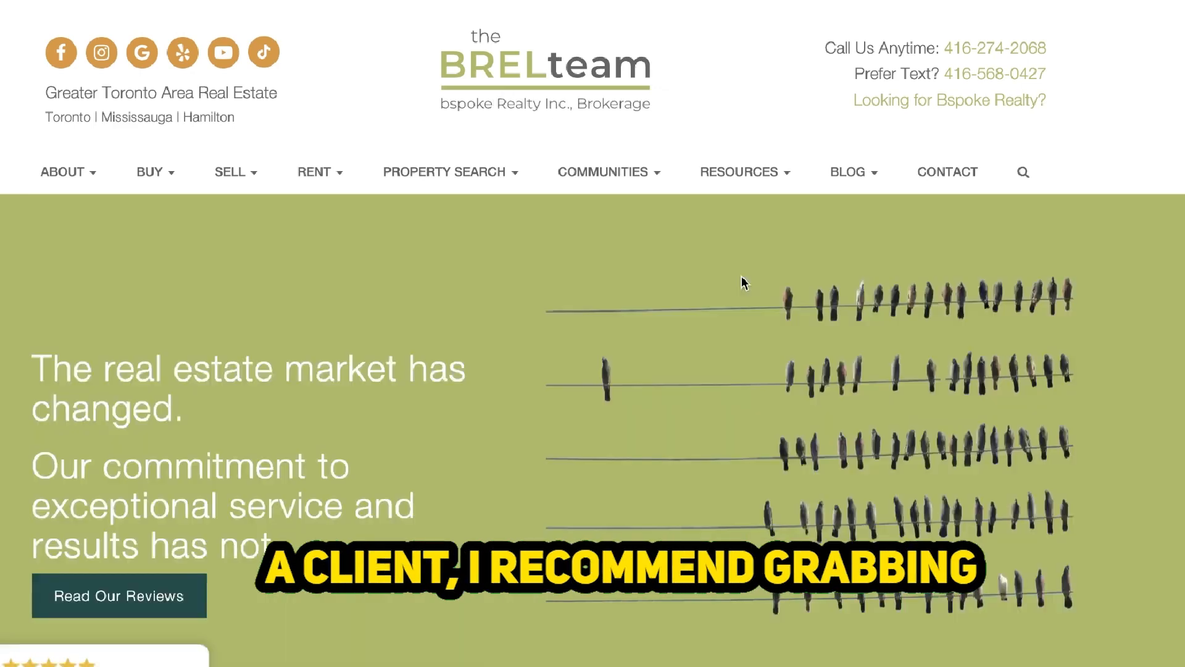
{"action": "key", "text": "alt+a"}
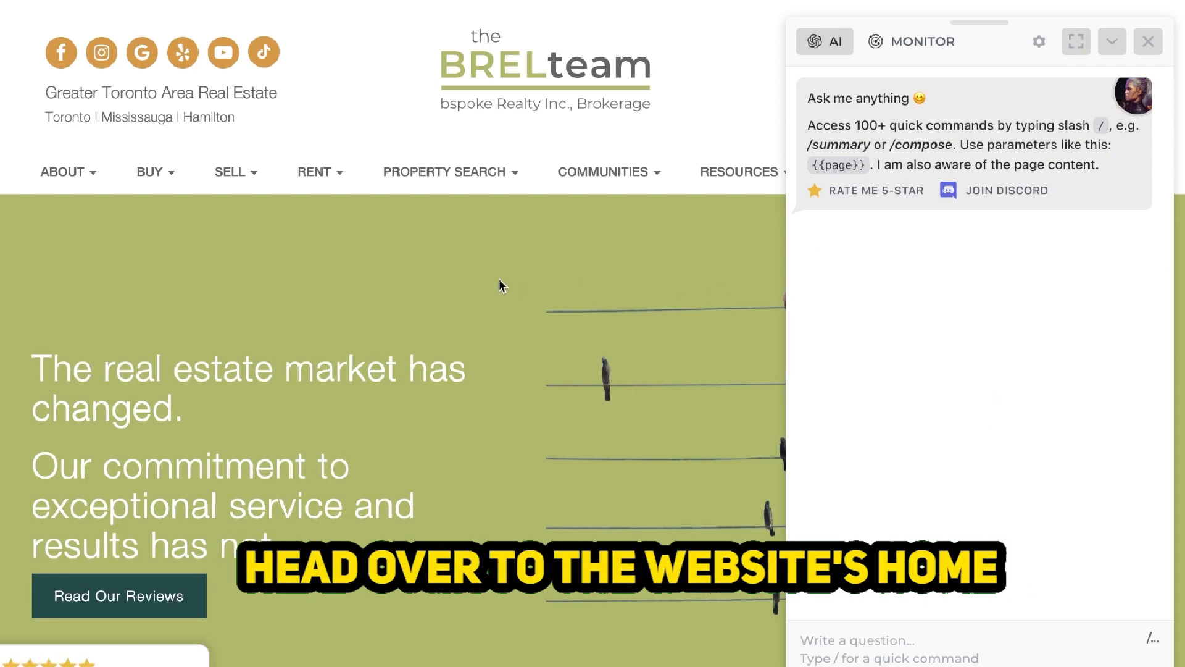
{"action": "scroll", "coordinate": [499, 283], "scroll_direction": "down", "scroll_amount": 10}
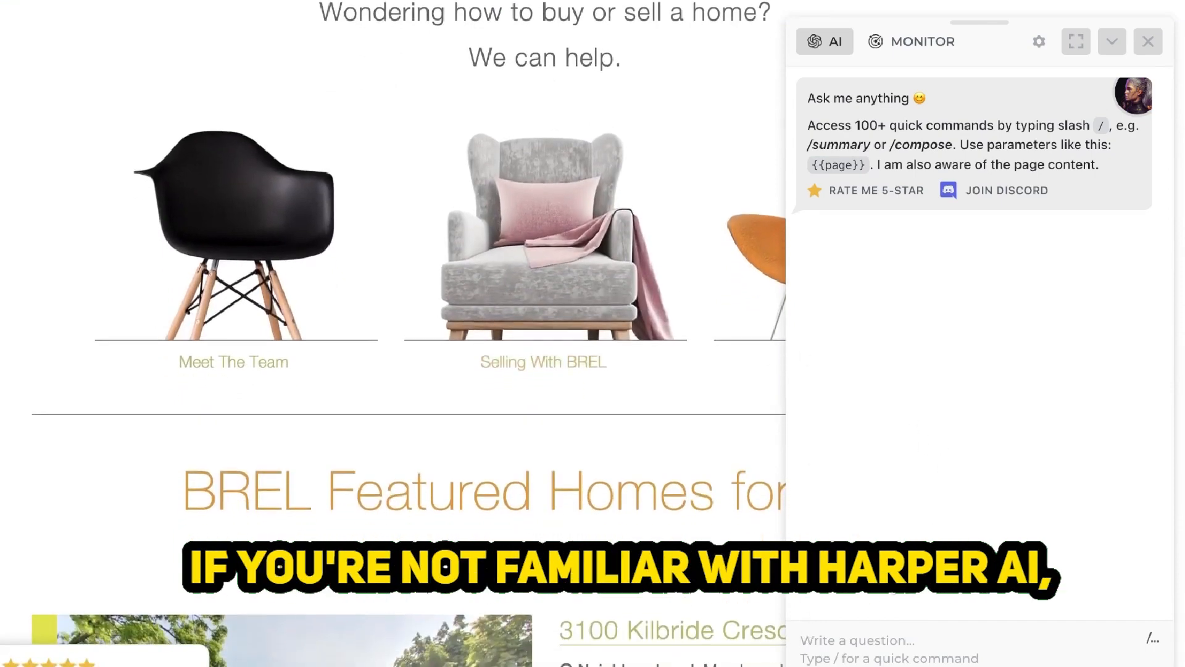
{"action": "scroll", "coordinate": [572, 272], "scroll_direction": "up", "scroll_amount": 10}
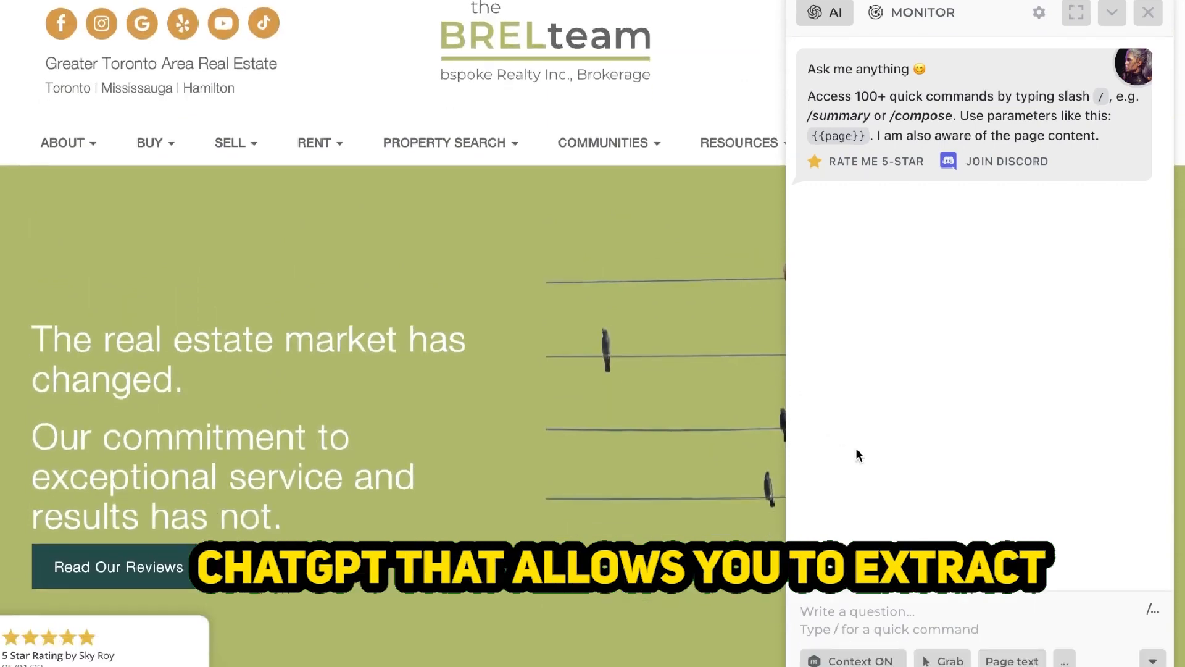
Ask the assistant, with the page text included, to "extract the main business information from this website" and review its answer
{"action": "left_click", "coordinate": [1013, 661]}
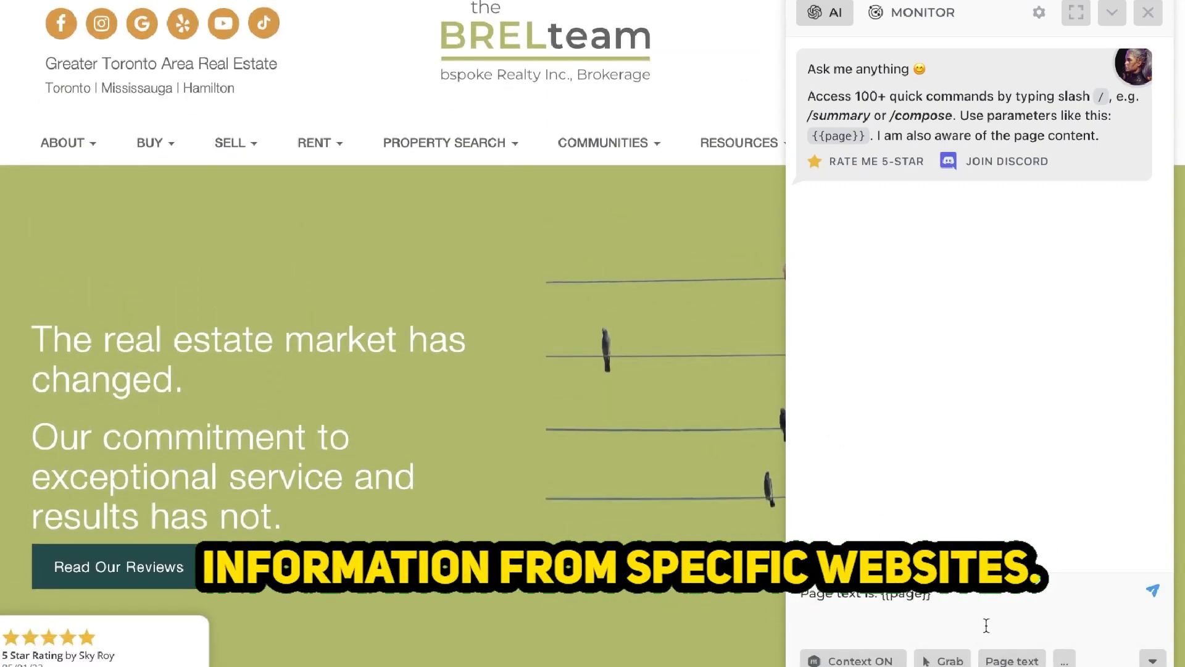
{"action": "type", "text": "extract the main business information from this website"}
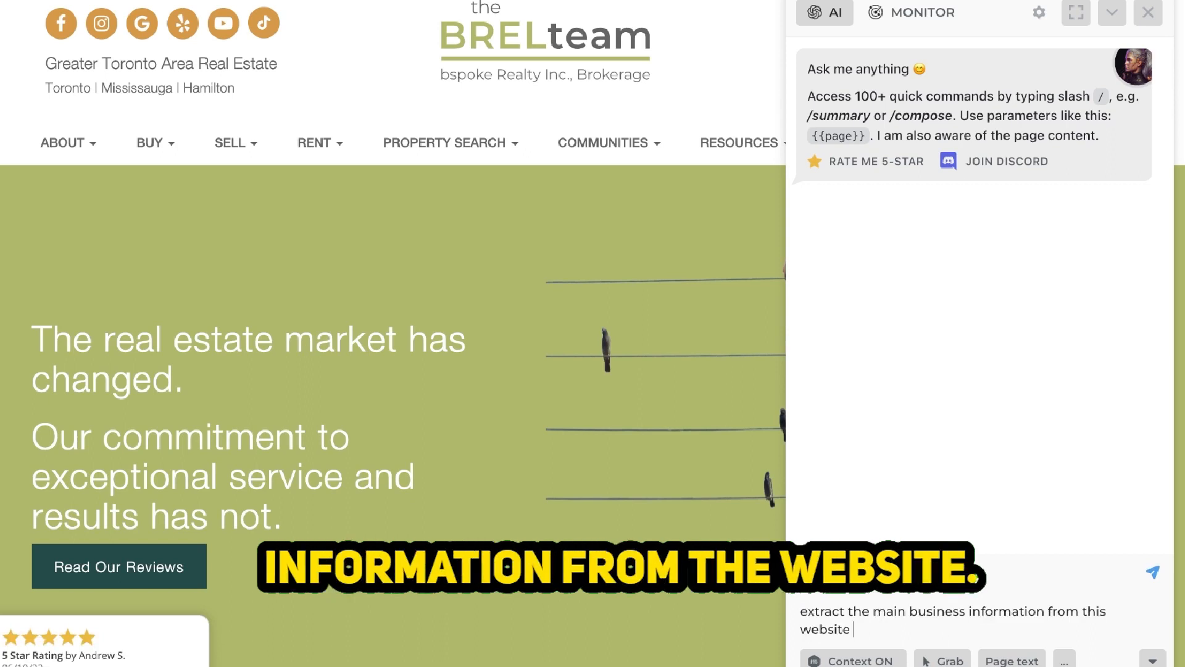
{"action": "key", "text": "Return"}
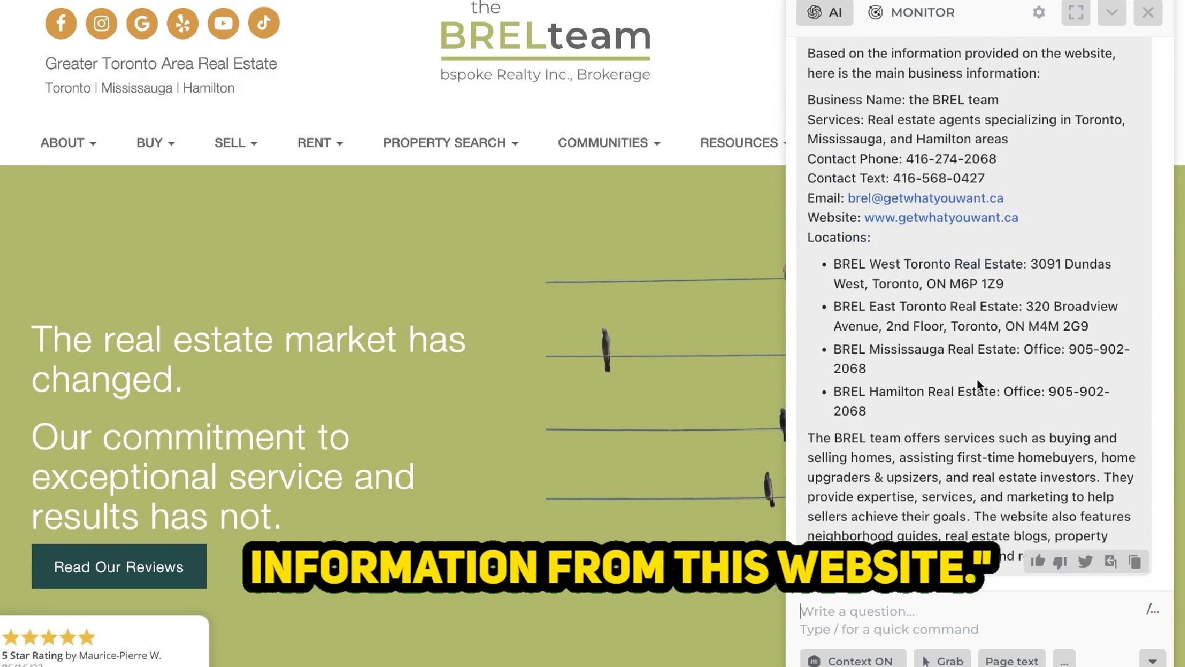
{"action": "scroll", "coordinate": [1102, 486], "scroll_direction": "up", "scroll_amount": 5}
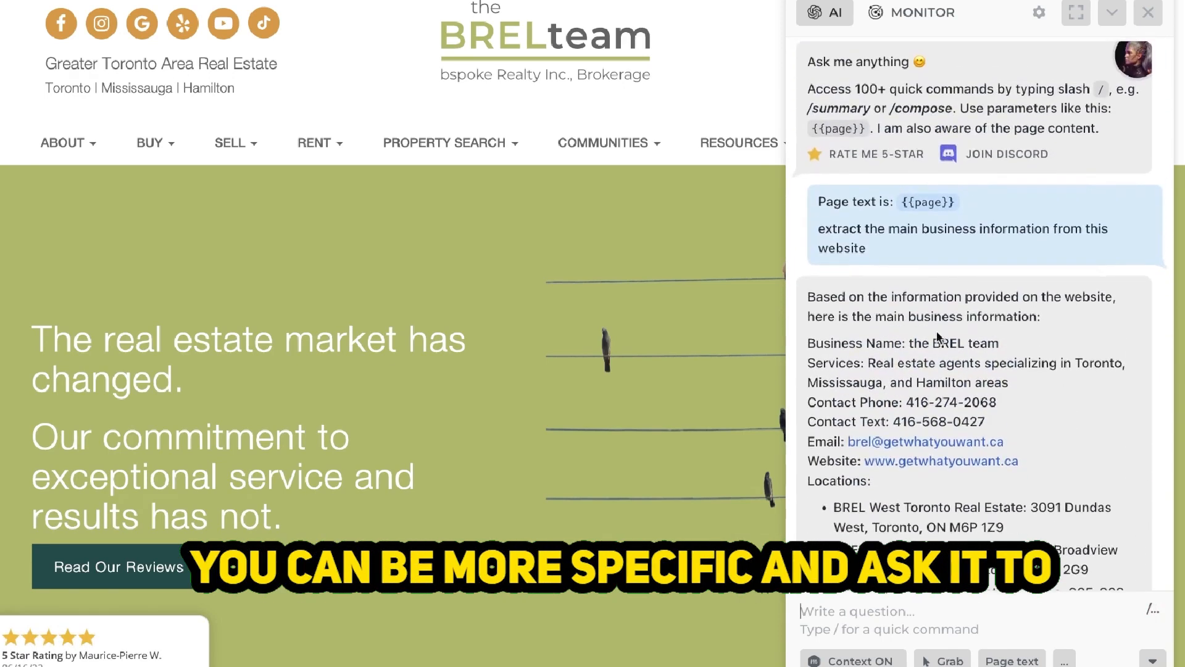
{"action": "scroll", "coordinate": [1102, 486], "scroll_direction": "down", "scroll_amount": 5}
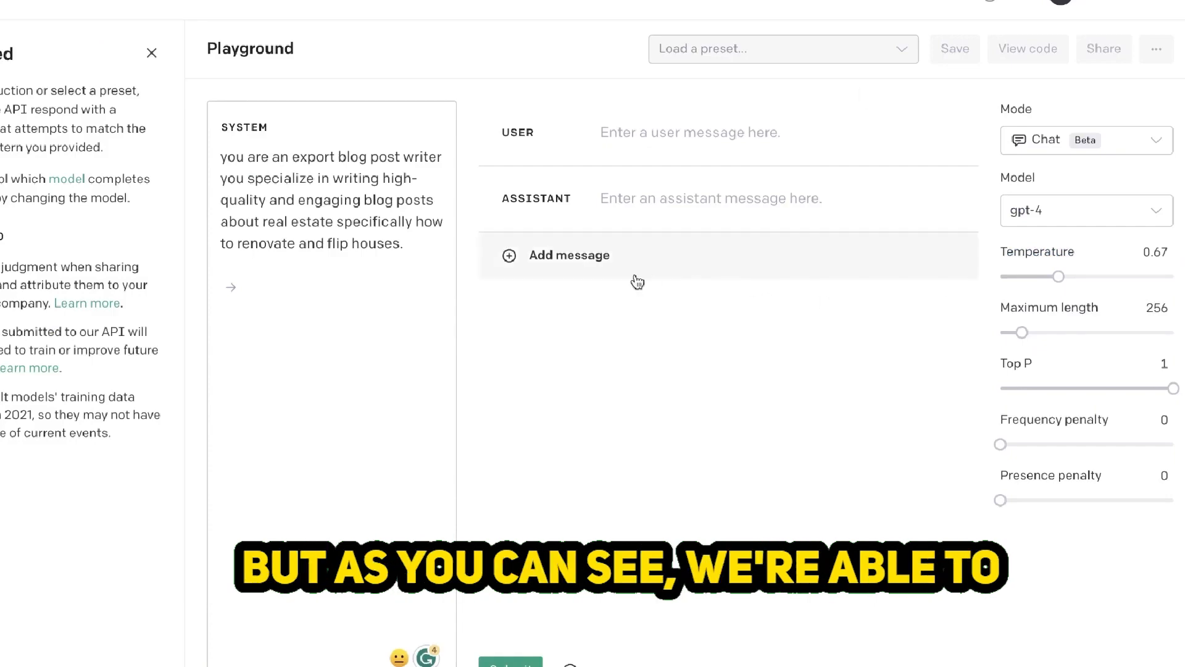
Back in the Playground, paste the extracted business information into the system prompt and insert "You are writing the blog post for this business below.:" above it
{"action": "key", "text": "ctrl+v"}
{"action": "scroll", "coordinate": [333, 370], "scroll_direction": "up", "scroll_amount": 5}
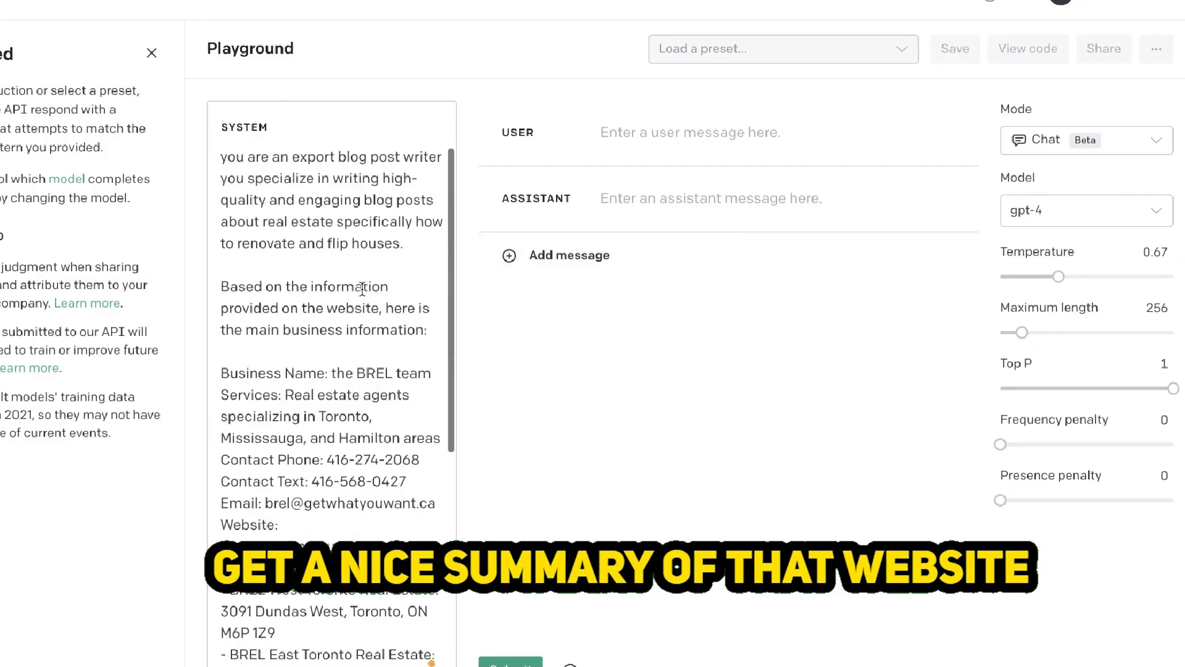
{"action": "left_click", "coordinate": [416, 247]}
{"action": "type", "text": "You are writing the blog post for this business below."}
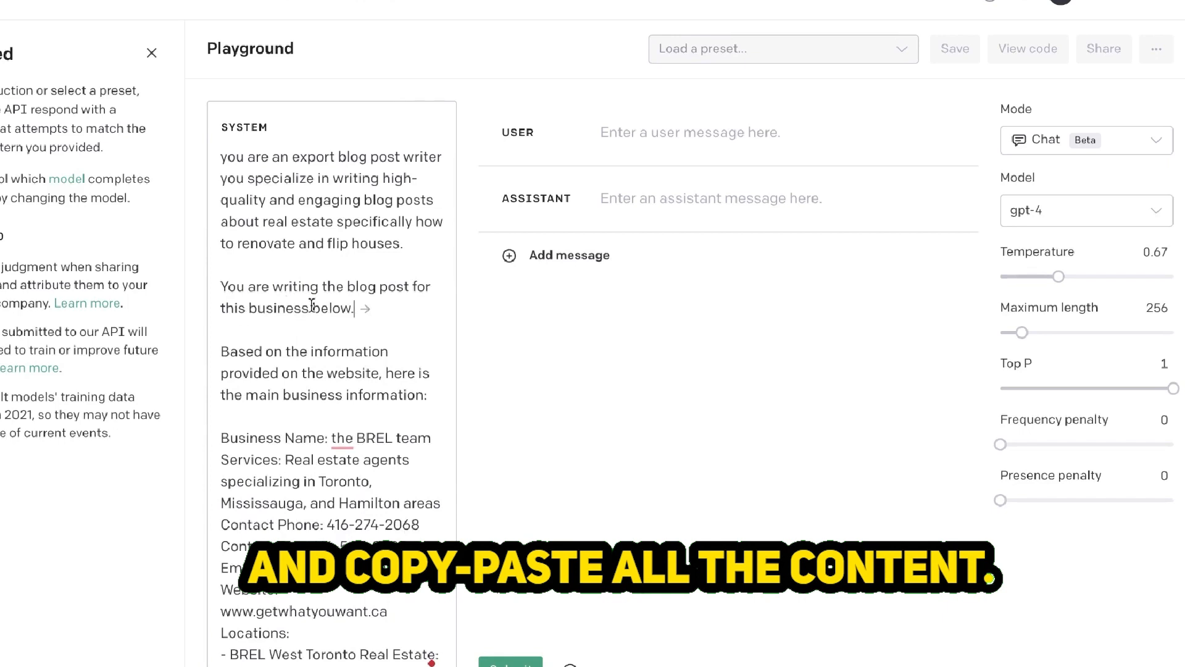
{"action": "left_click", "coordinate": [353, 308]}
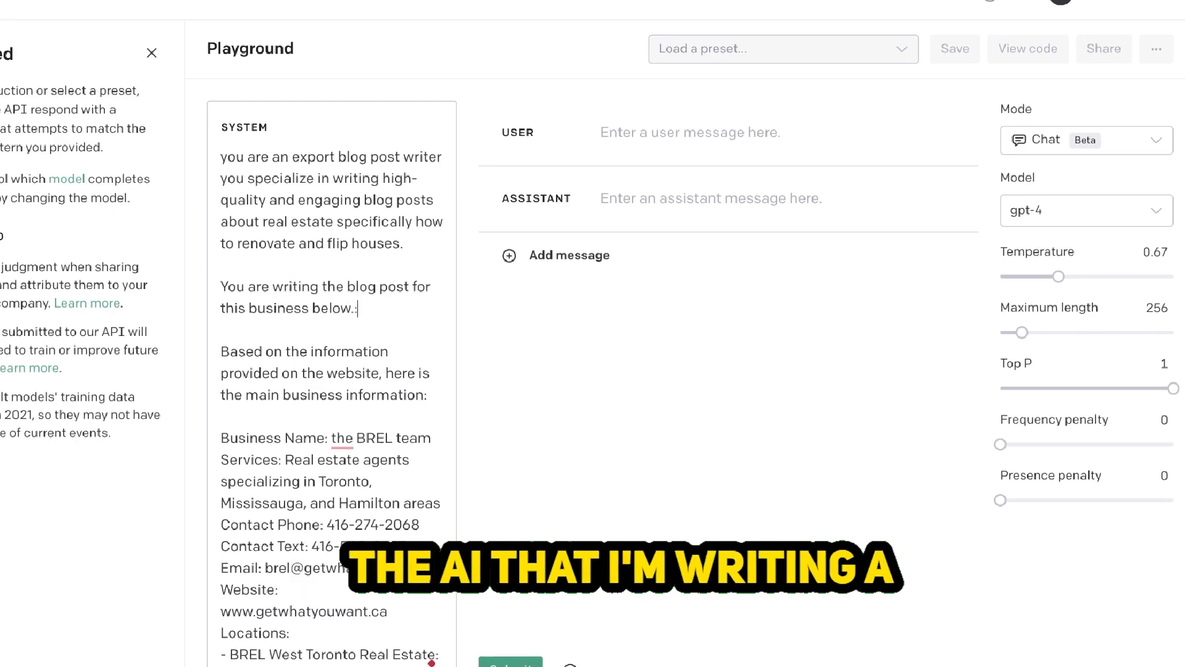
{"action": "scroll", "coordinate": [361, 438], "scroll_direction": "down", "scroll_amount": 2}
{"action": "scroll", "coordinate": [360, 438], "scroll_direction": "down", "scroll_amount": 4}
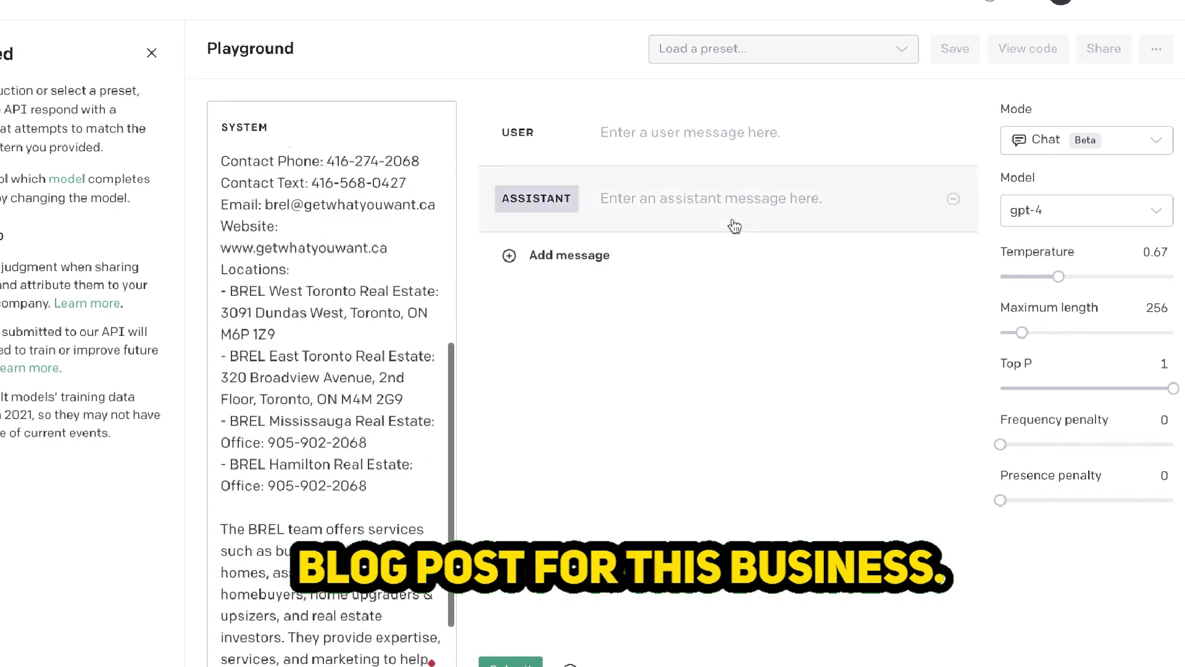
{"action": "scroll", "coordinate": [345, 294], "scroll_direction": "up", "scroll_amount": 6}
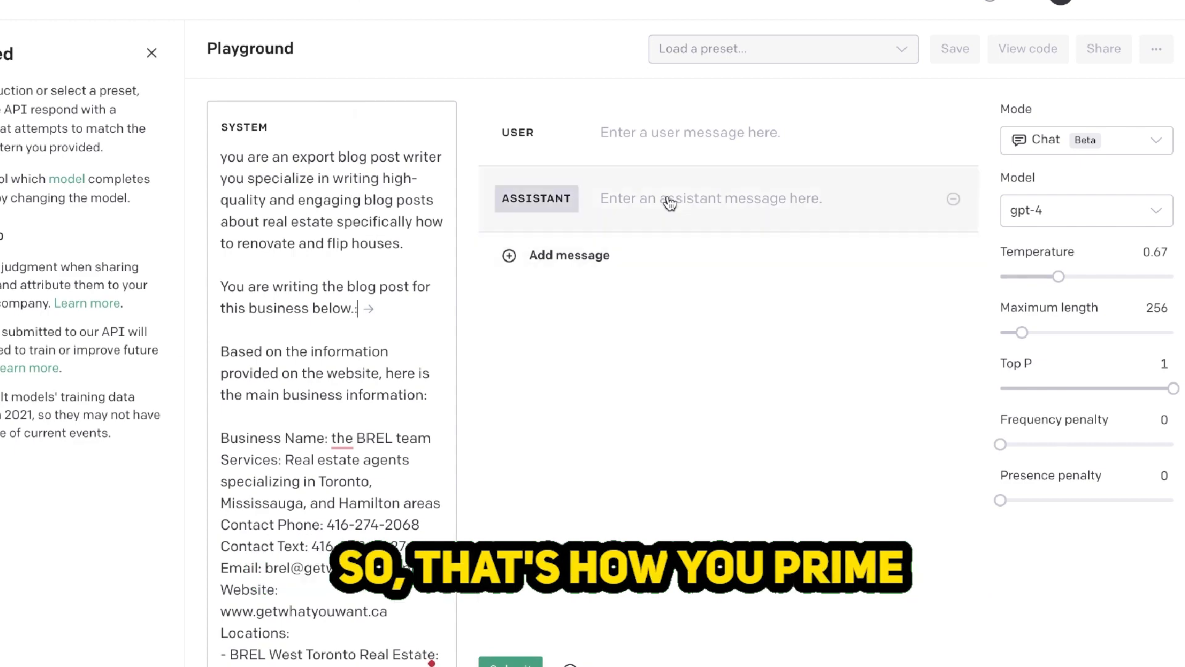
Write the user message "write an engaging and indept outline for this blog post topic. Be as indept and as detailed as possible"
{"action": "left_click", "coordinate": [701, 133]}
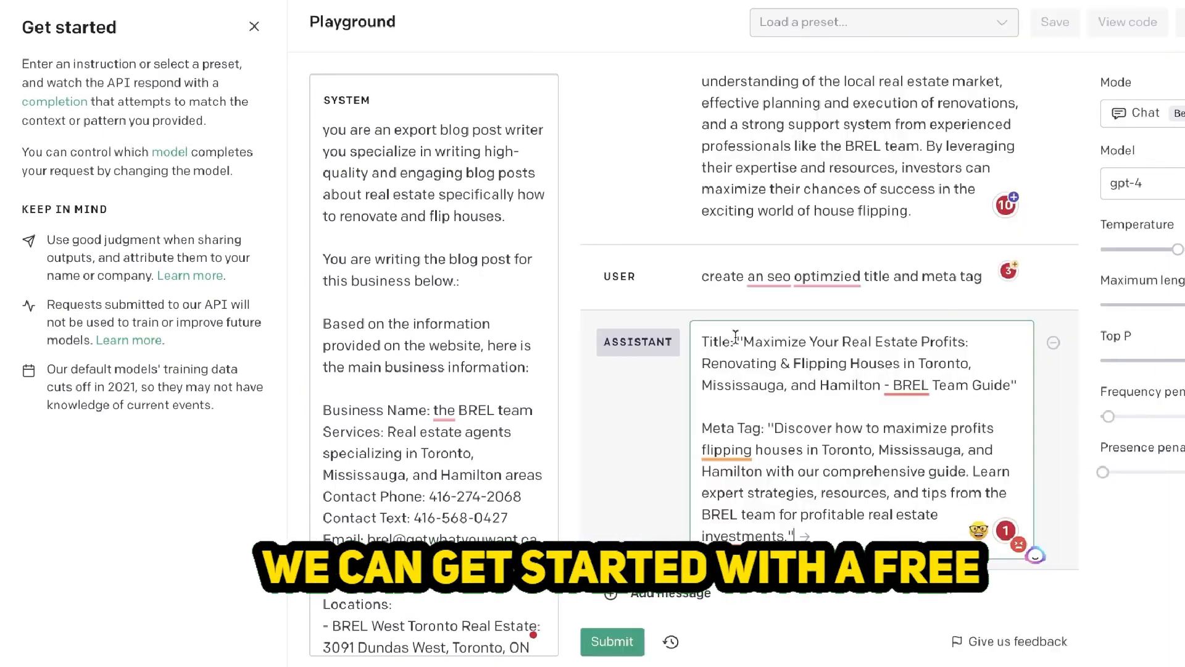
{"action": "left_click_drag", "start_coordinate": [738, 341], "coordinate": [973, 364]}
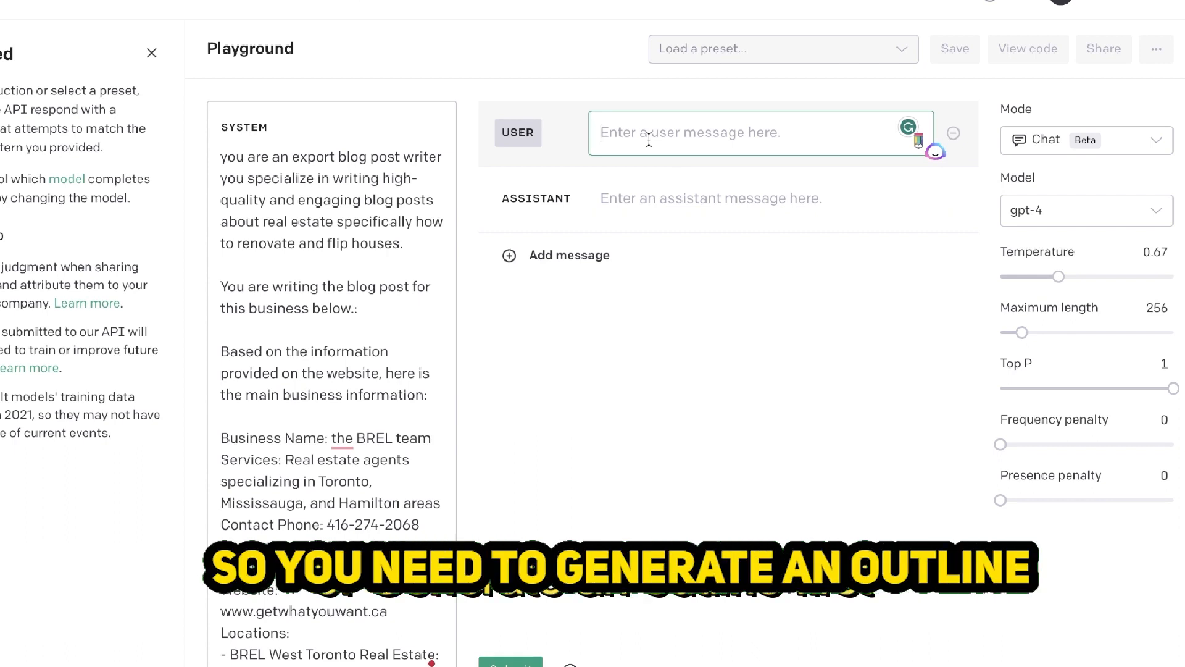
{"action": "type", "text": "write an engaging and indept outline for this blog post topic. Be as indept and as detailed as possible"}
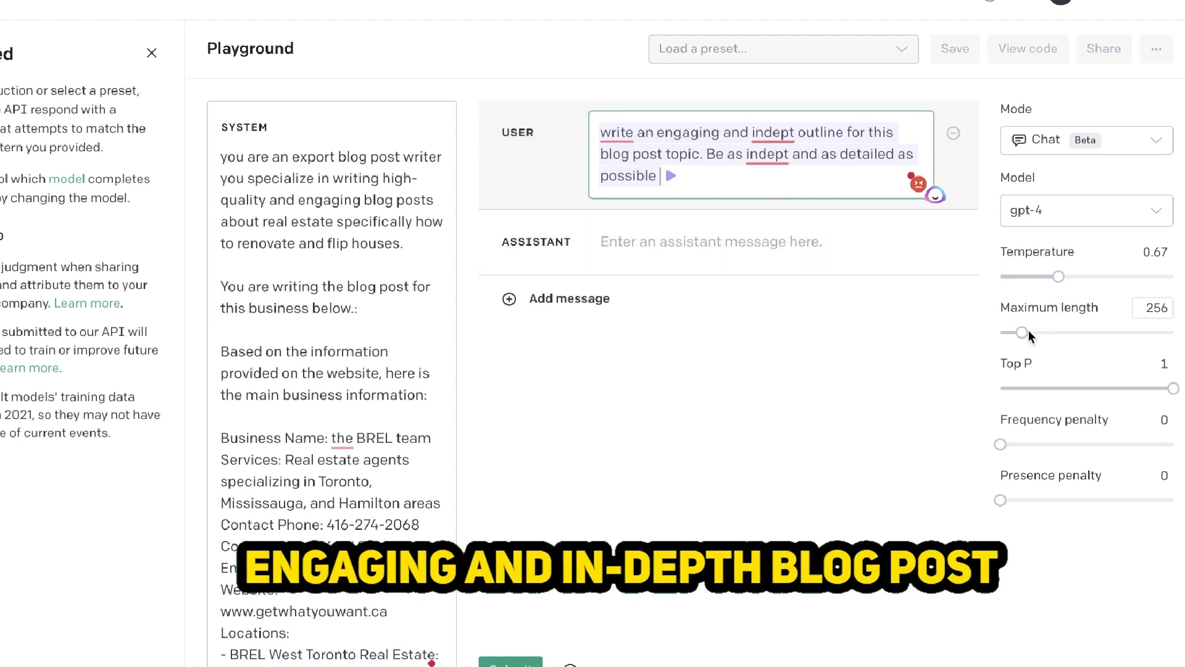
Set maximum length to 1173, temperature to 0.9, frequency penalty to 0.1 and presence penalty to 0.03, and submit the outline request
{"action": "left_click_drag", "start_coordinate": [1023, 333], "coordinate": [1097, 333]}
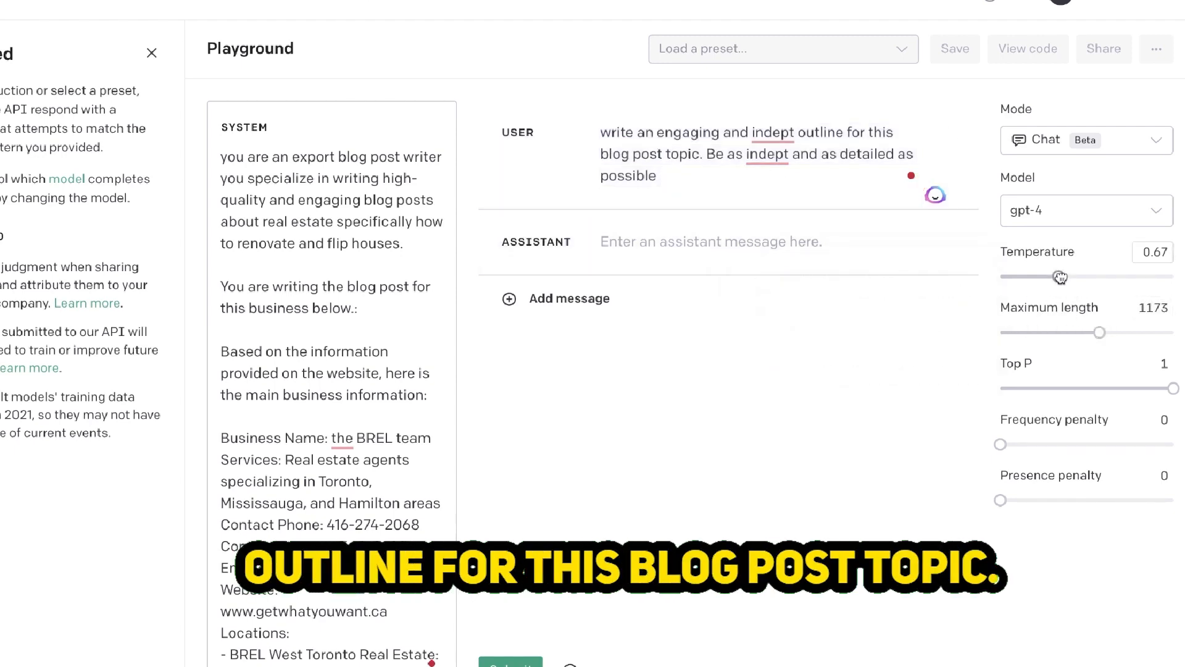
{"action": "left_click_drag", "start_coordinate": [1058, 277], "coordinate": [1079, 278]}
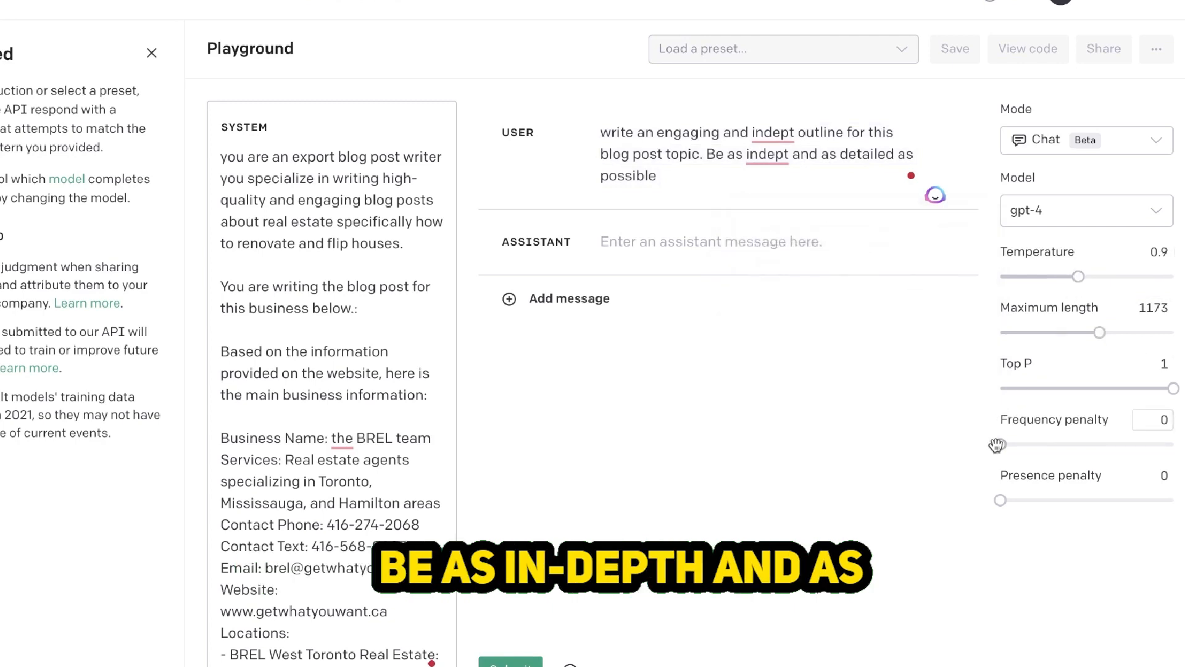
{"action": "left_click_drag", "start_coordinate": [1001, 444], "coordinate": [1007, 444]}
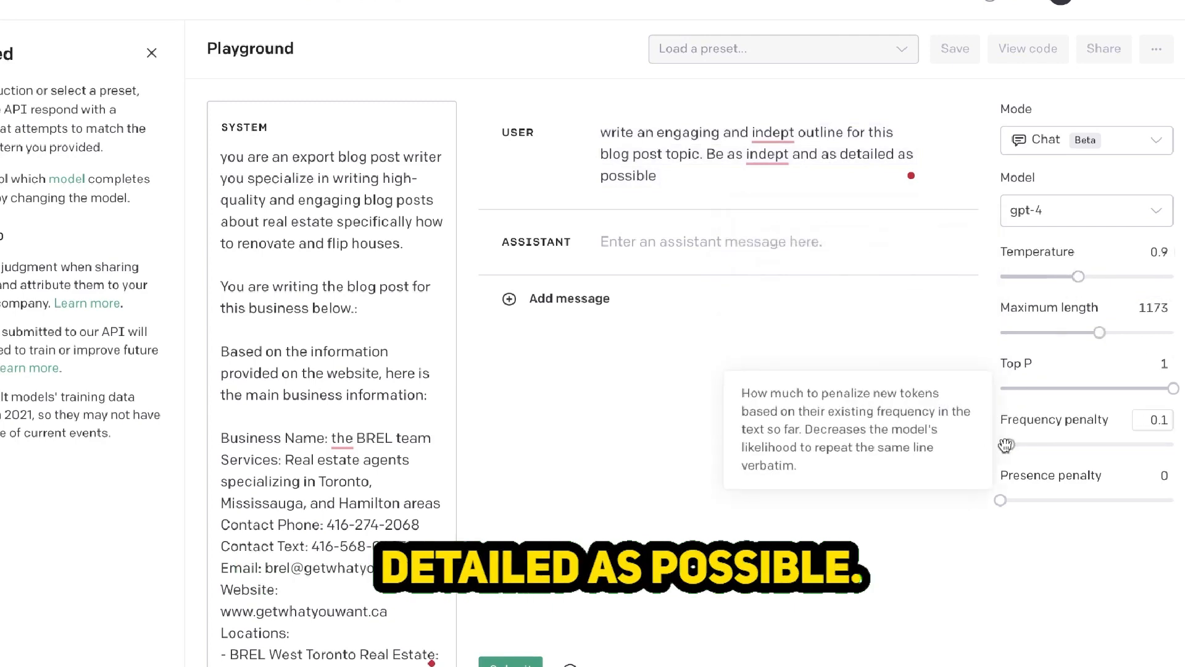
{"action": "left_click_drag", "start_coordinate": [1002, 500], "coordinate": [1006, 501]}
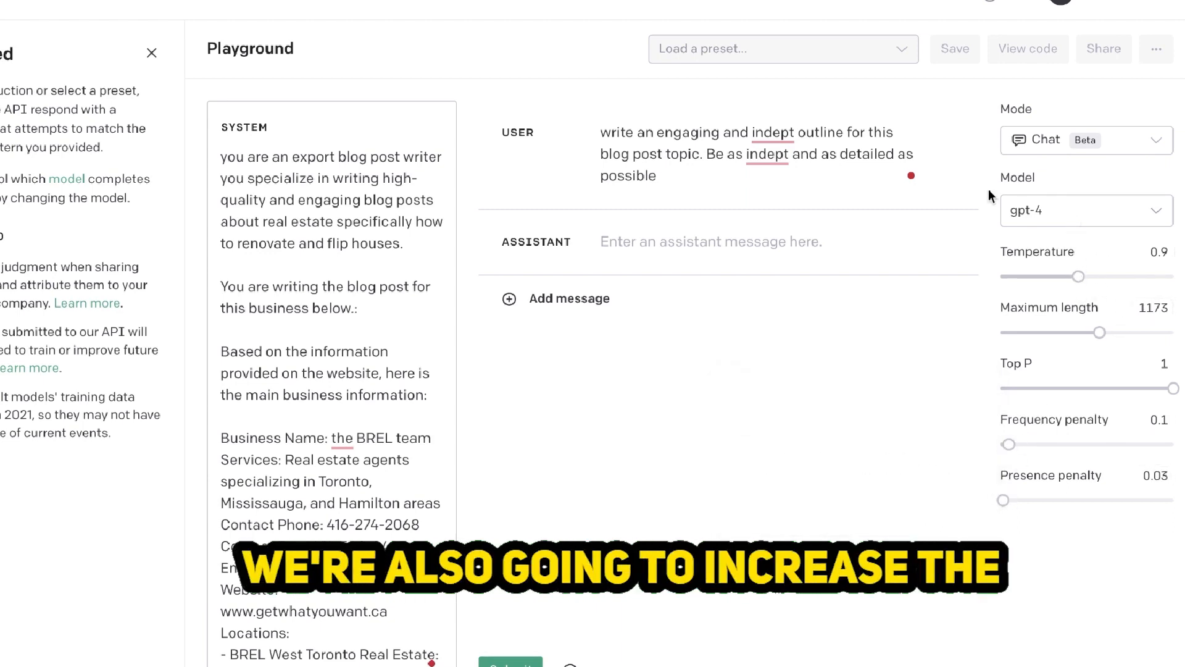
{"action": "left_click", "coordinate": [824, 175]}
{"action": "left_click", "coordinate": [501, 662]}
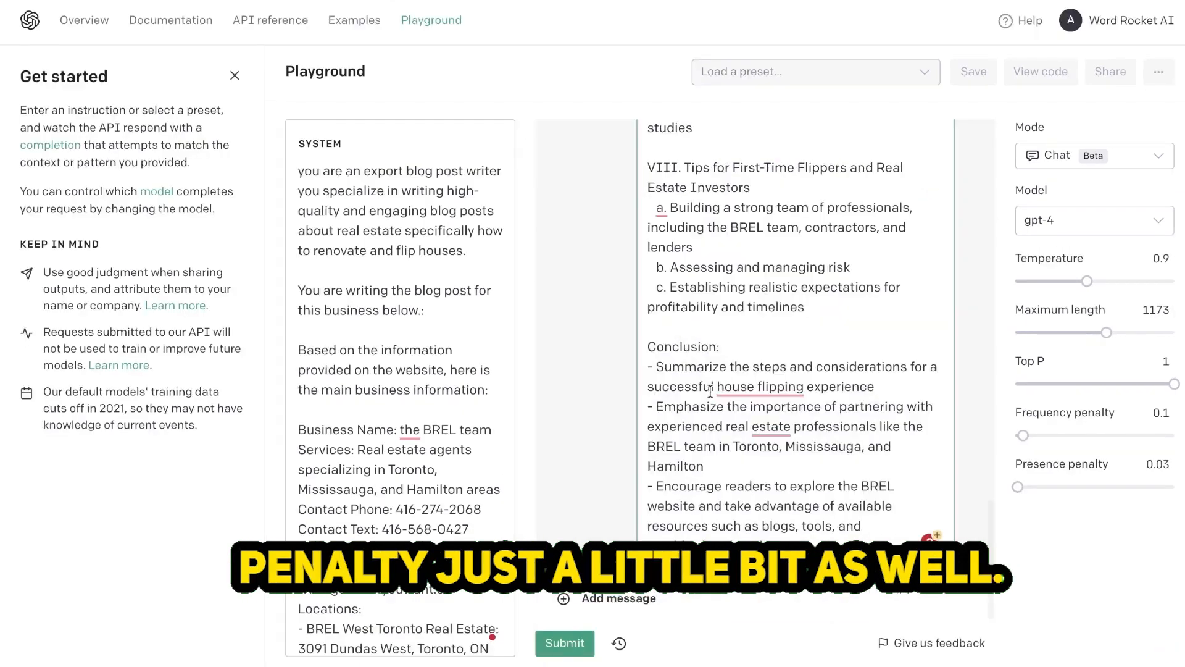
Review the generated outline from title to conclusion and paste the copied text into the new user message below it
{"action": "scroll", "coordinate": [681, 331], "scroll_direction": "up", "scroll_amount": 15}
{"action": "scroll", "coordinate": [757, 442], "scroll_direction": "up", "scroll_amount": 9}
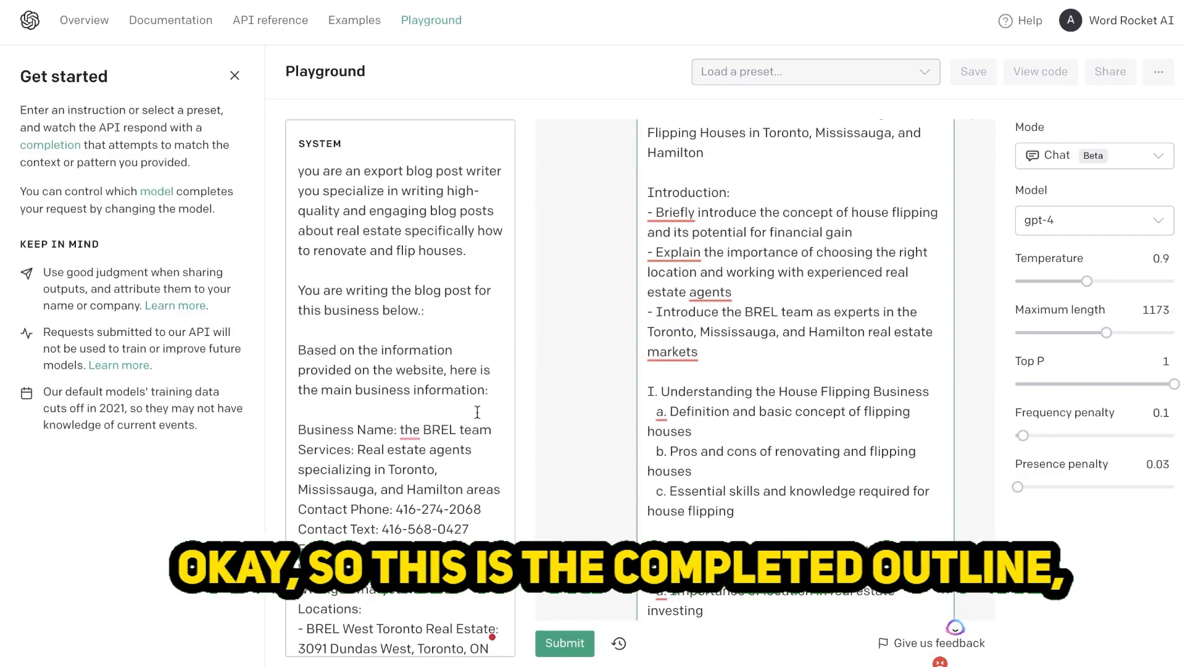
{"action": "scroll", "coordinate": [789, 272], "scroll_direction": "up", "scroll_amount": 3}
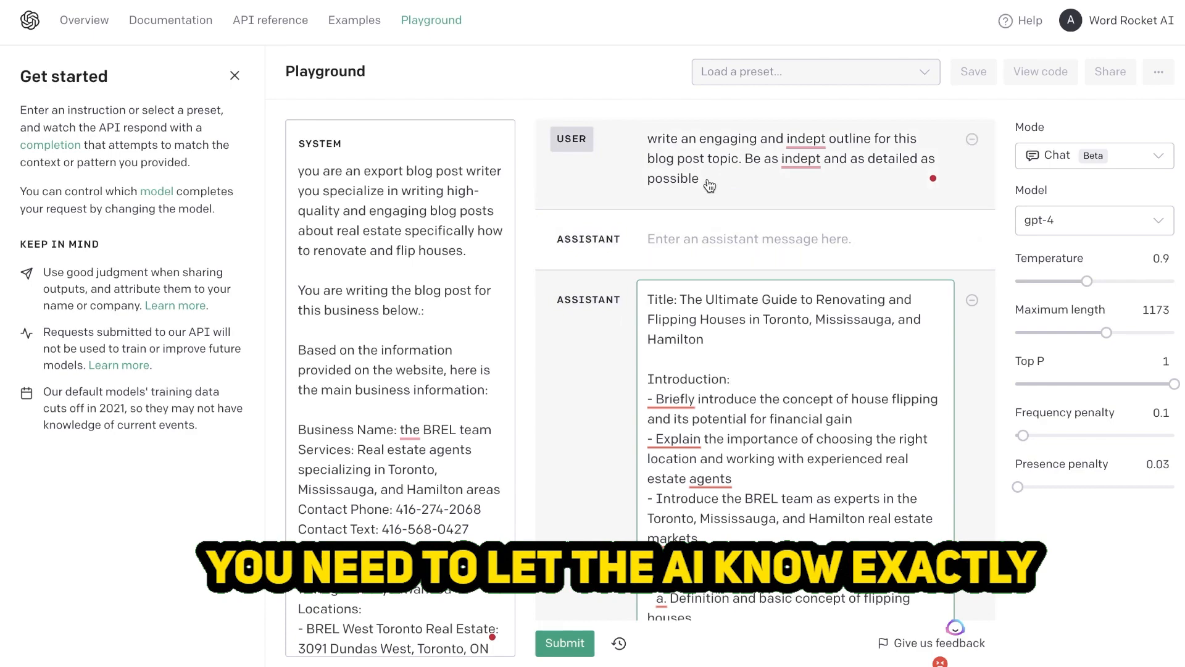
{"action": "scroll", "coordinate": [710, 187], "scroll_direction": "down", "scroll_amount": 20}
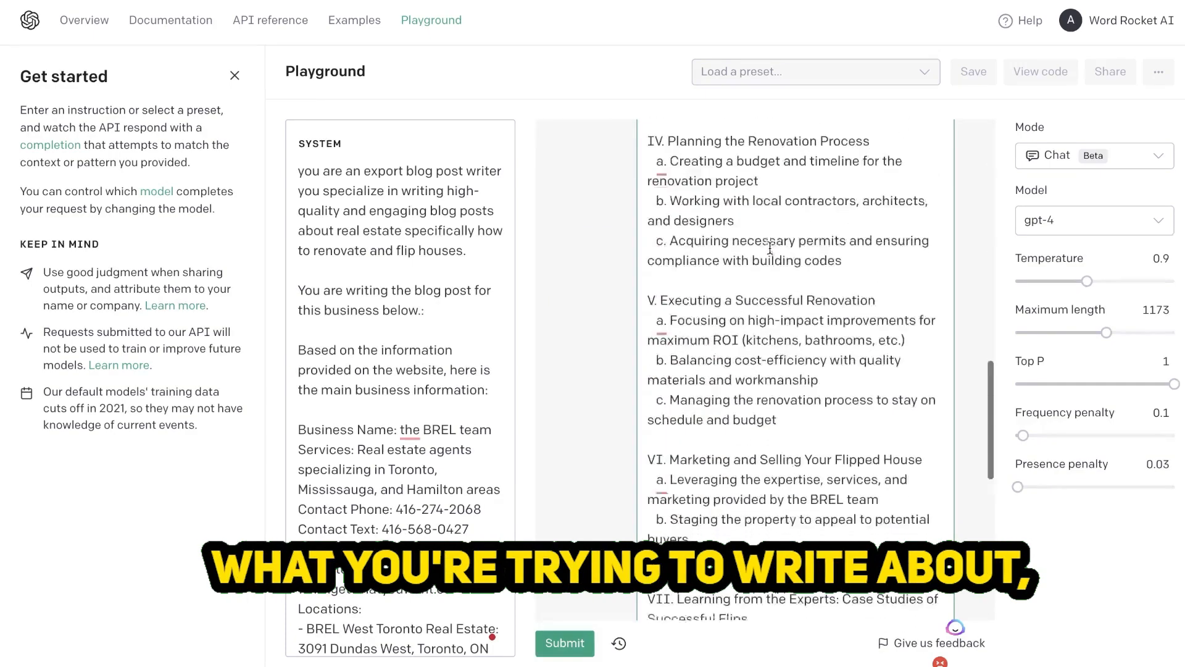
{"action": "scroll", "coordinate": [757, 296], "scroll_direction": "down", "scroll_amount": 2}
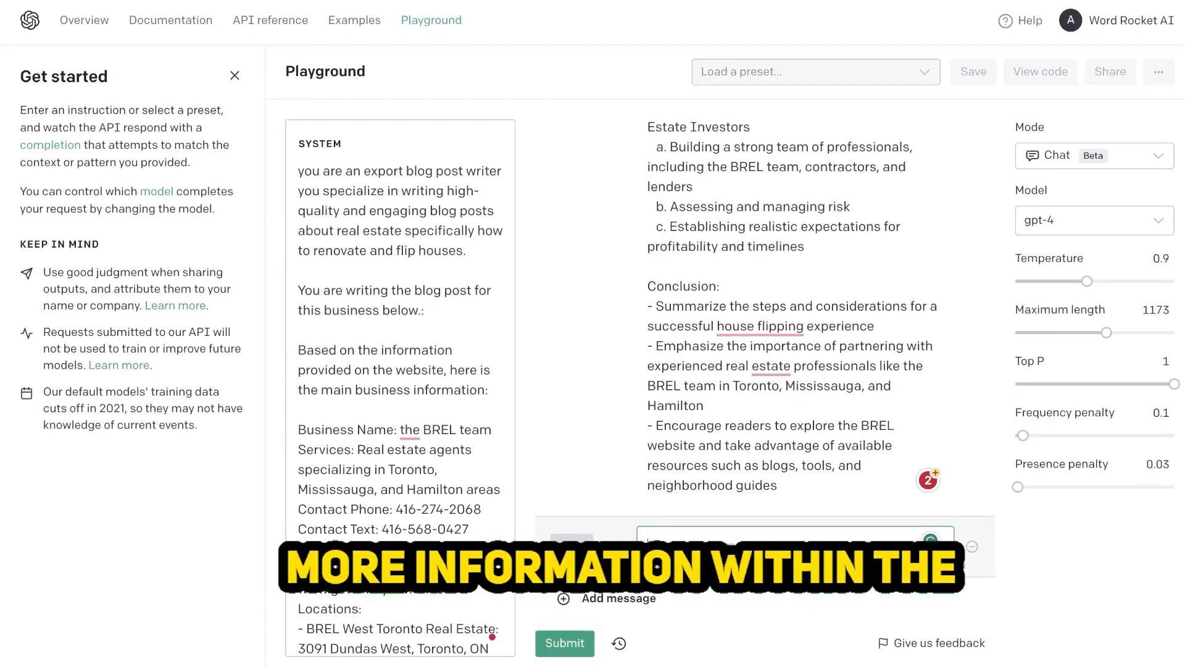
{"action": "key", "text": "ctrl+v"}
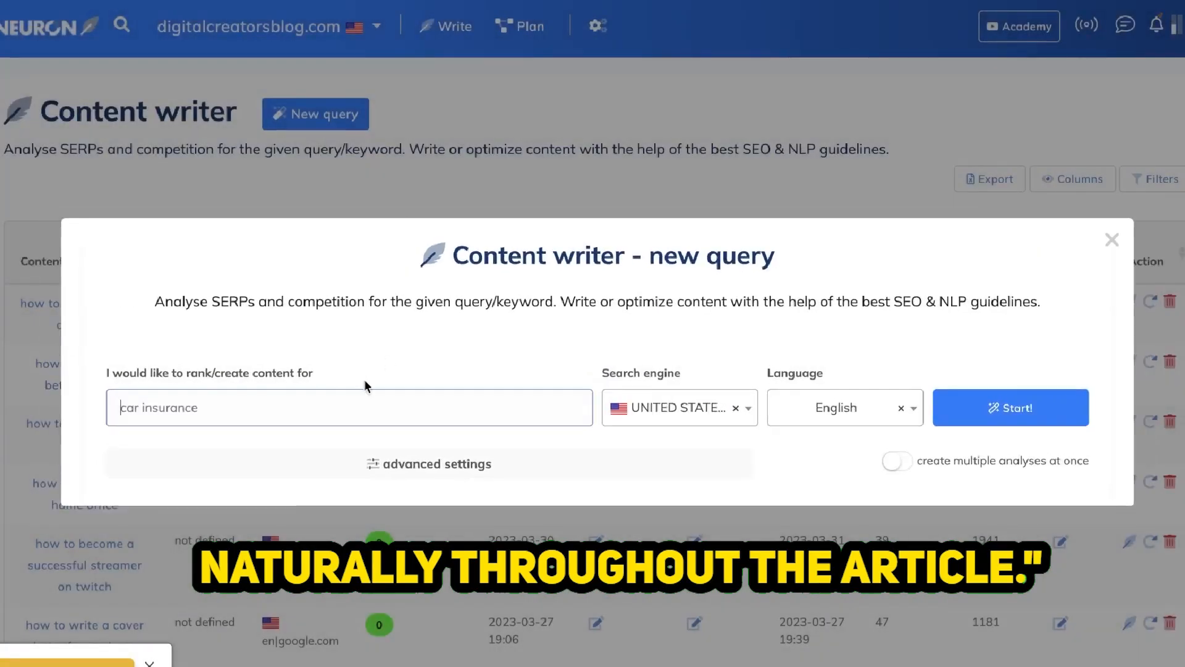
Start a NeuronWriter content writer query for "how to renovate and flip houses" with United States and English selected
{"action": "type", "text": "how to renovate and flip houses."}
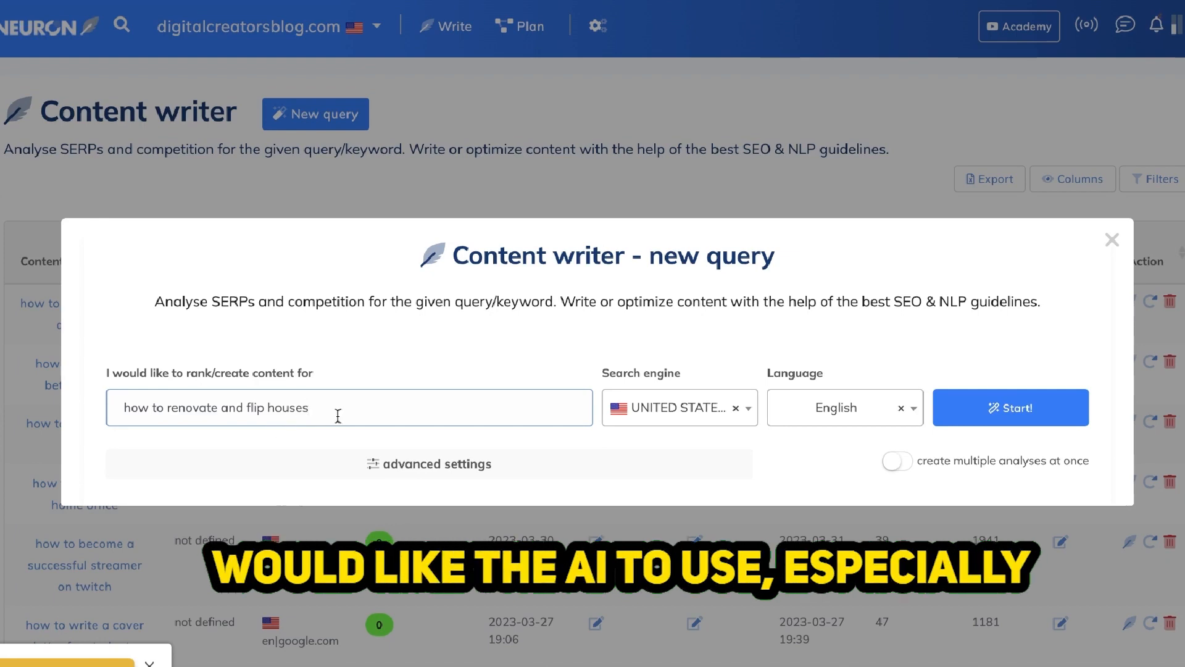
{"action": "left_click", "coordinate": [986, 407]}
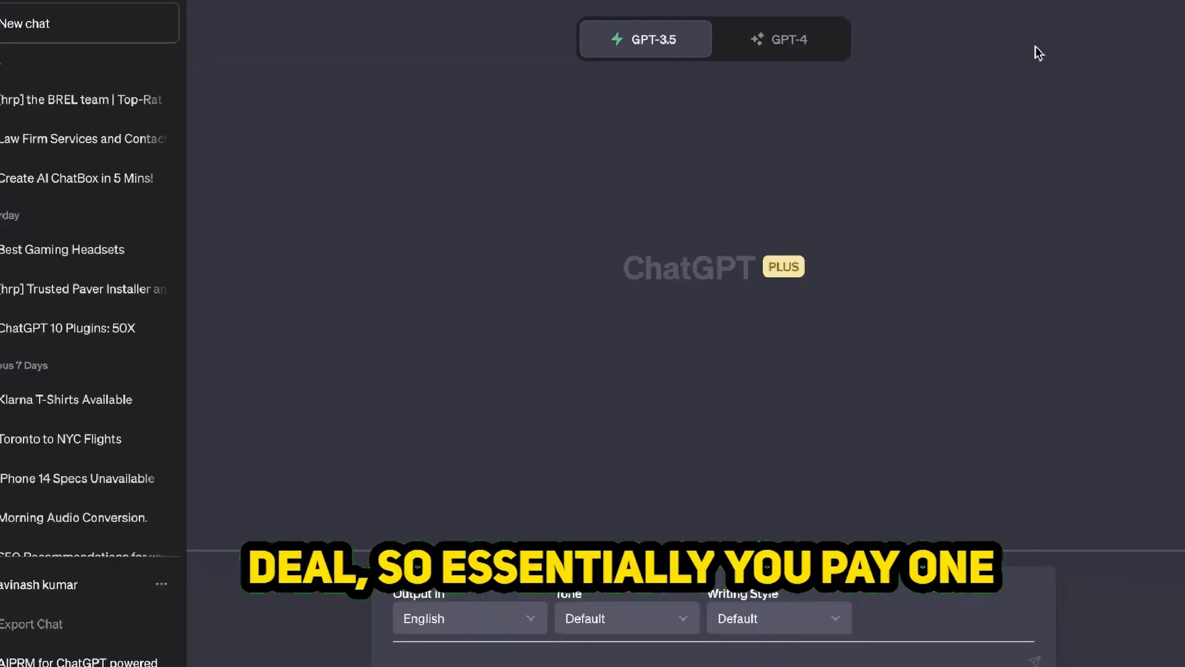
In a new ChatGPT chat, switch the model to GPT-4 with Browse with Bing
{"action": "scroll", "coordinate": [1049, 56], "scroll_direction": "down", "scroll_amount": 10}
{"action": "scroll", "coordinate": [1073, 60], "scroll_direction": "up", "scroll_amount": 10}
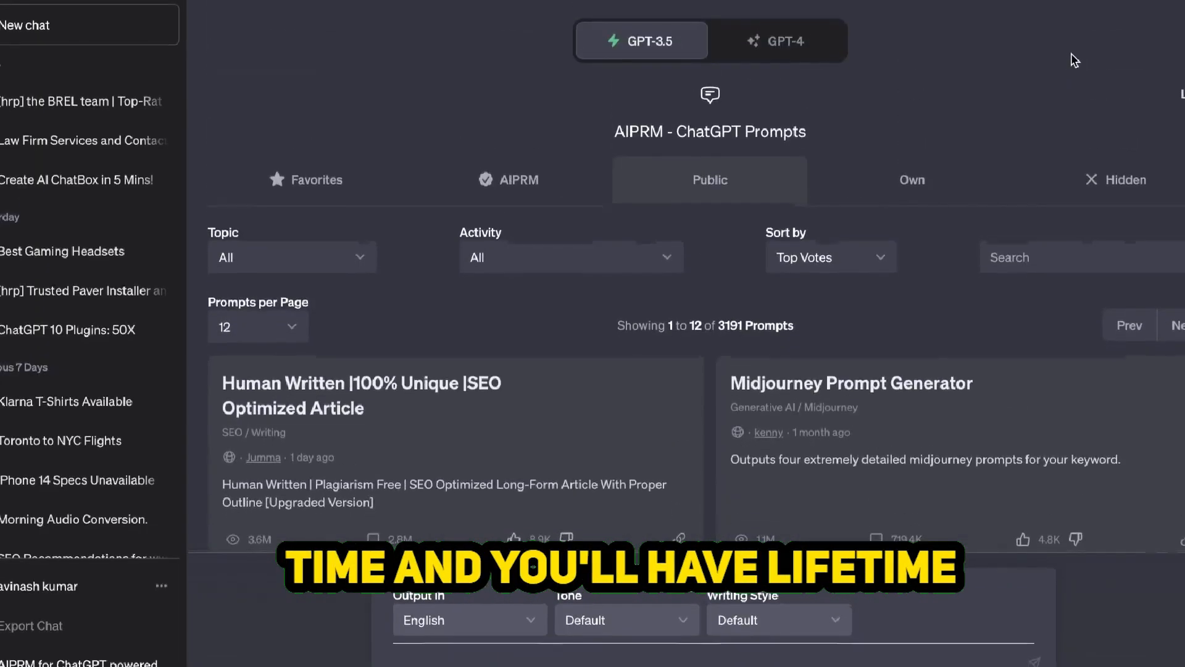
{"action": "left_click", "coordinate": [818, 42]}
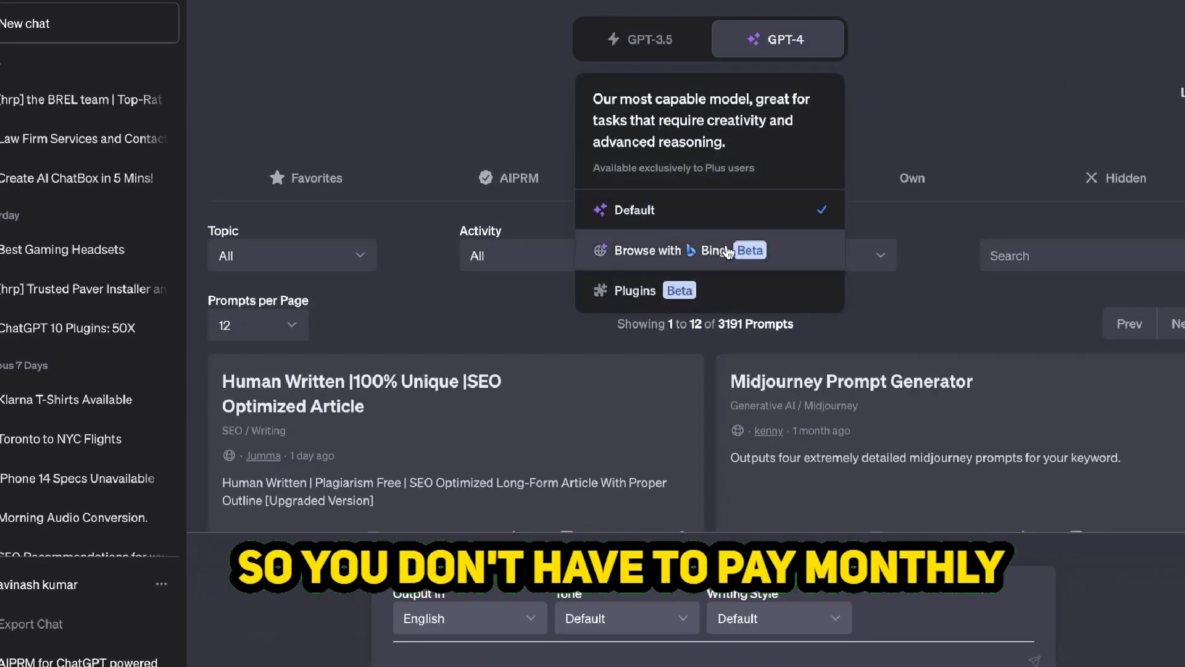
{"action": "left_click", "coordinate": [728, 250]}
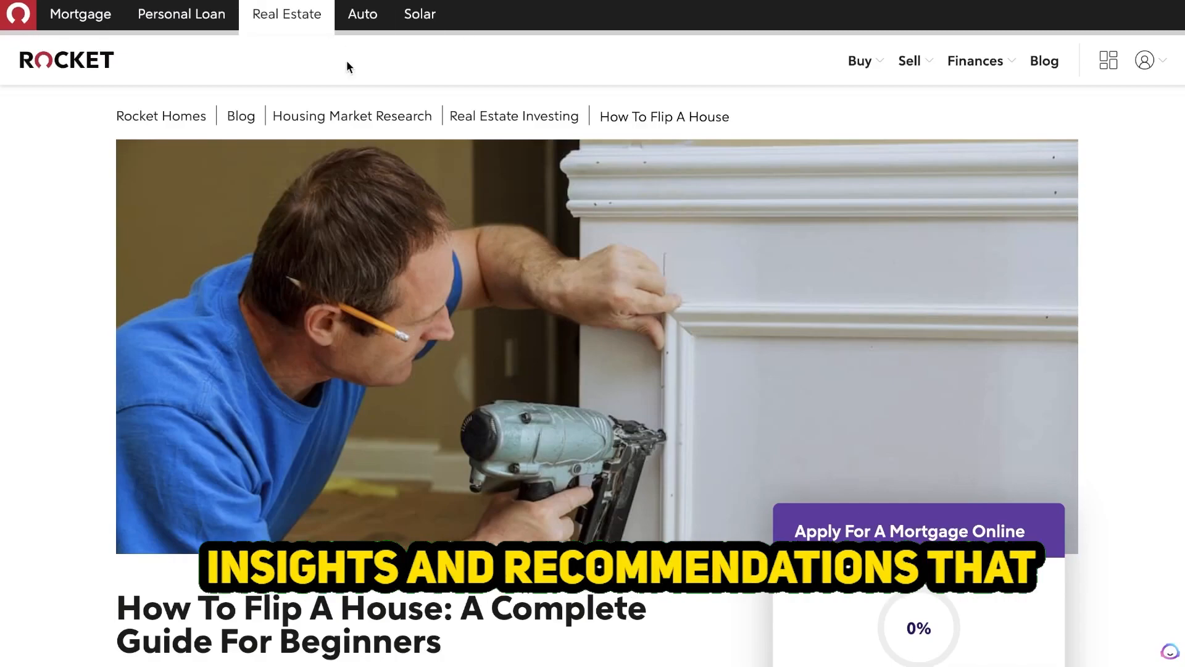
Copy the URL of Rocket Homes' "How To Flip A House" article and ask ChatGPT to extract its main, LSI, variation and other important ranking keywords
{"action": "scroll", "coordinate": [346, 60], "scroll_direction": "down", "scroll_amount": 15}
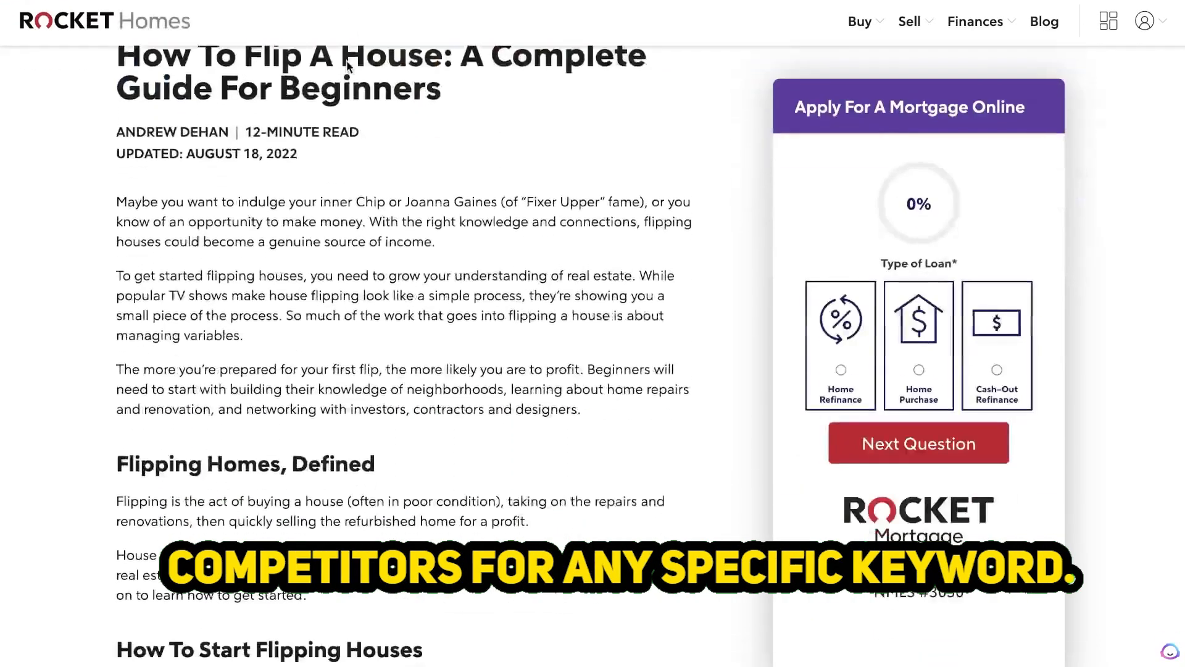
{"action": "scroll", "coordinate": [347, 60], "scroll_direction": "down", "scroll_amount": 20}
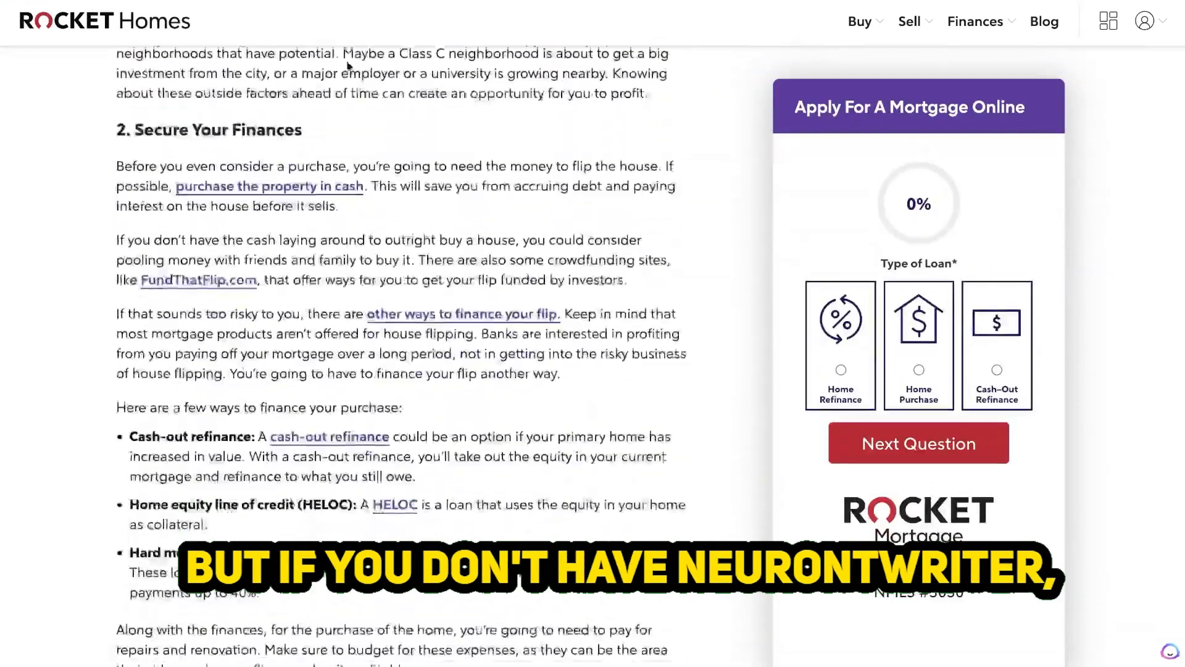
{"action": "scroll", "coordinate": [347, 60], "scroll_direction": "down", "scroll_amount": 10}
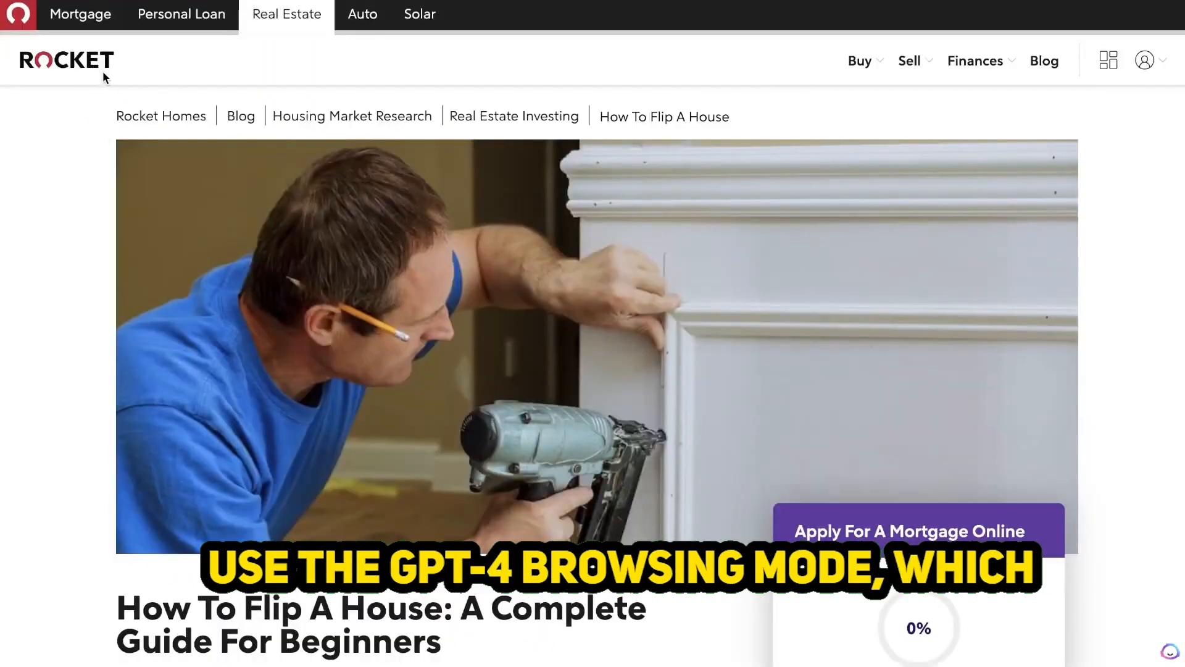
{"action": "right_click", "coordinate": [267, 2]}
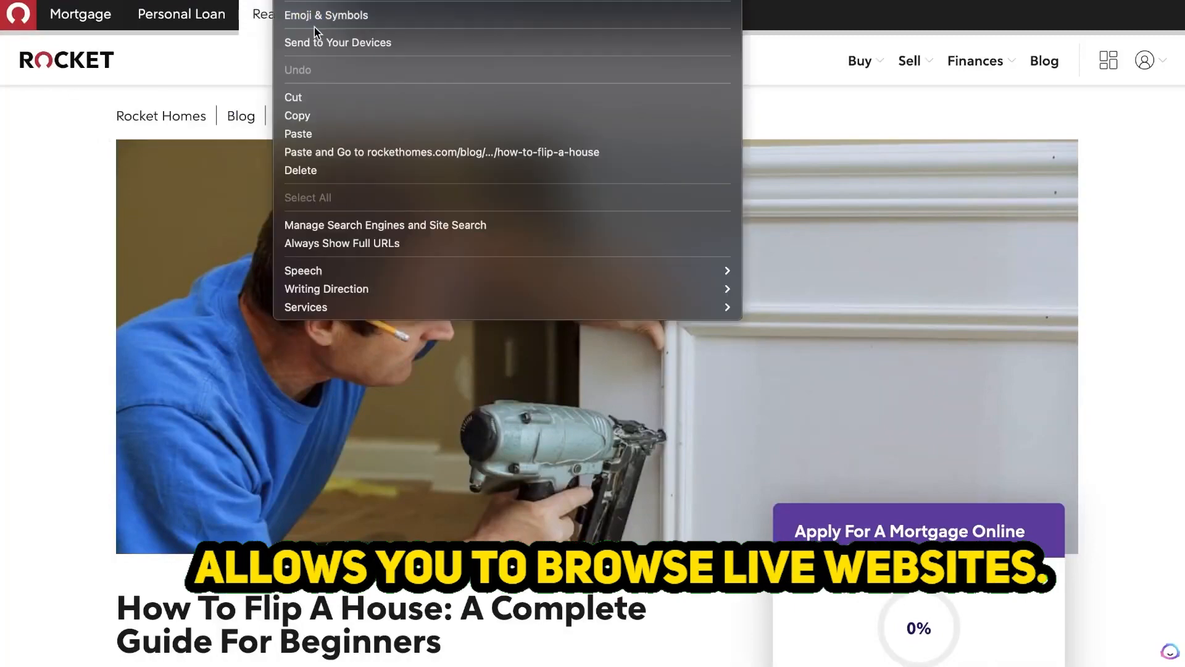
{"action": "left_click", "coordinate": [325, 119]}
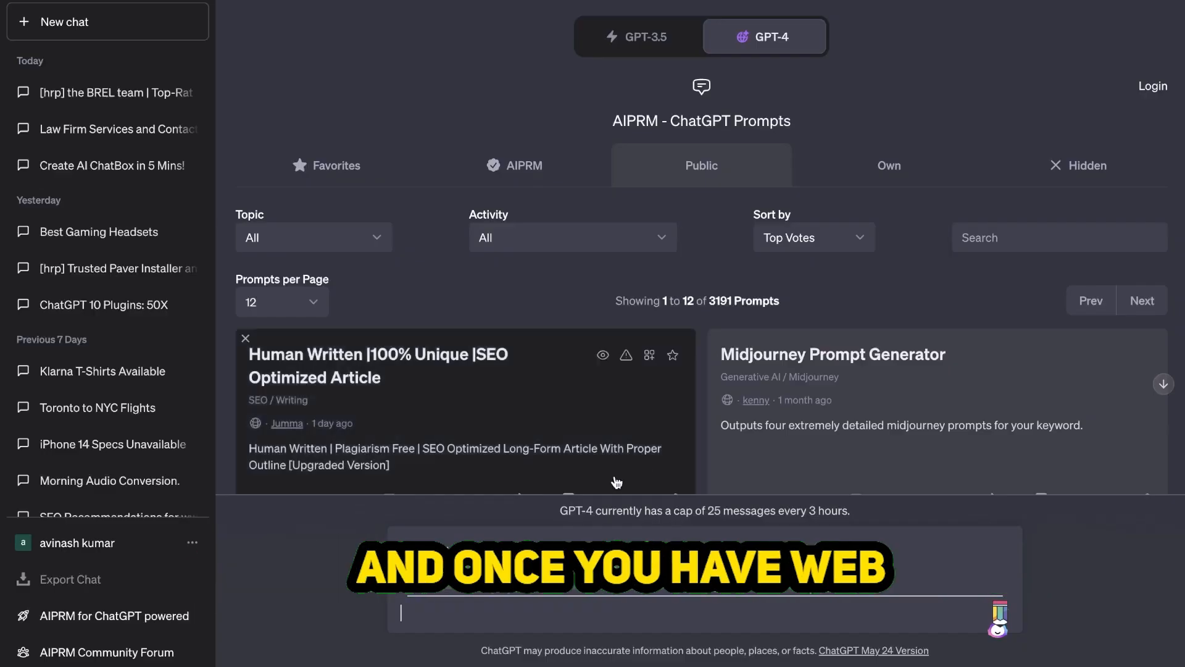
{"action": "key", "text": "ctrl+v"}
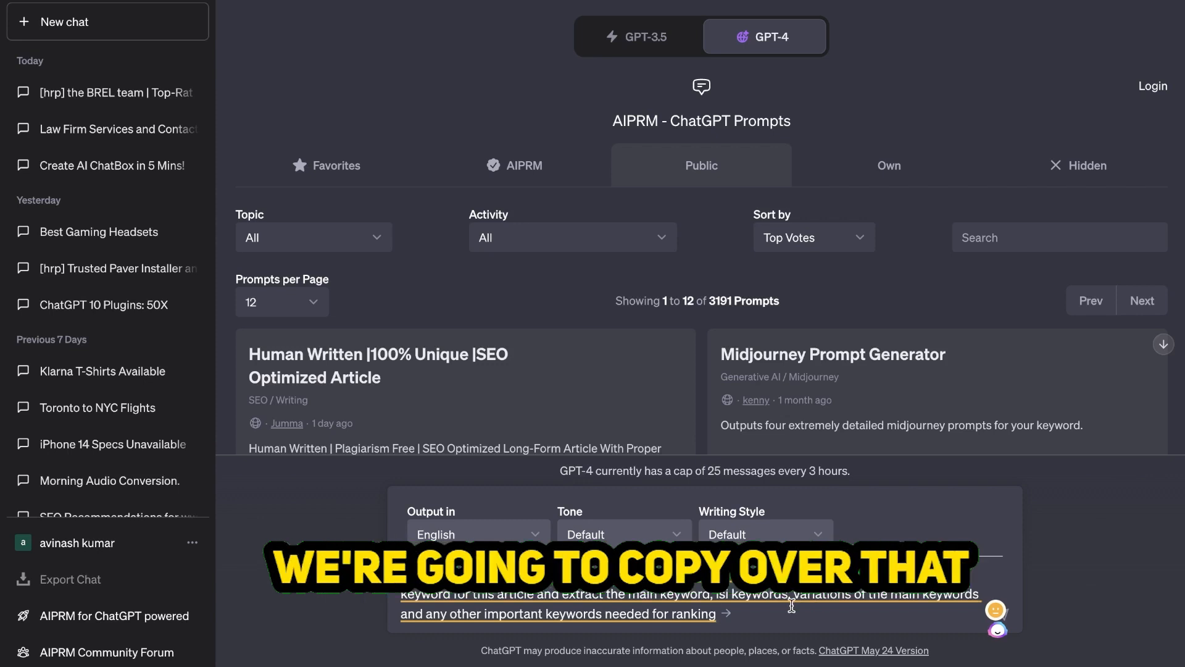
{"action": "key", "text": "Return"}
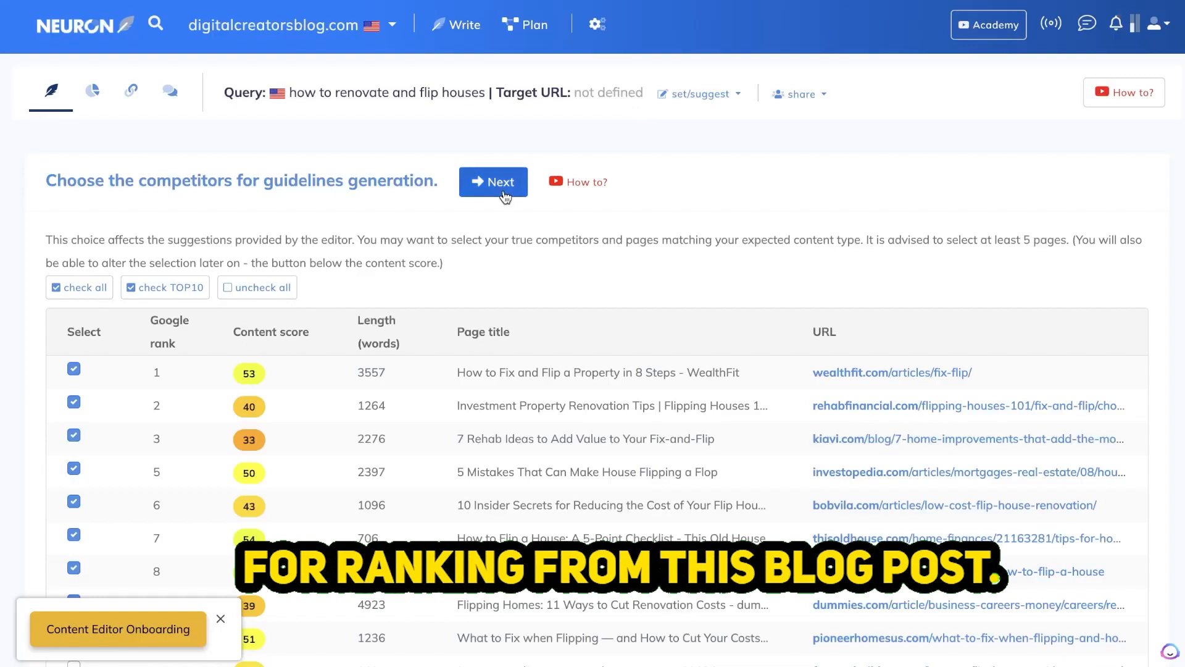
In NeuronWriter, continue with the selected competitors, look through the suggested content terms and copy all visible terms to the clipboard
{"action": "left_click", "coordinate": [500, 194]}
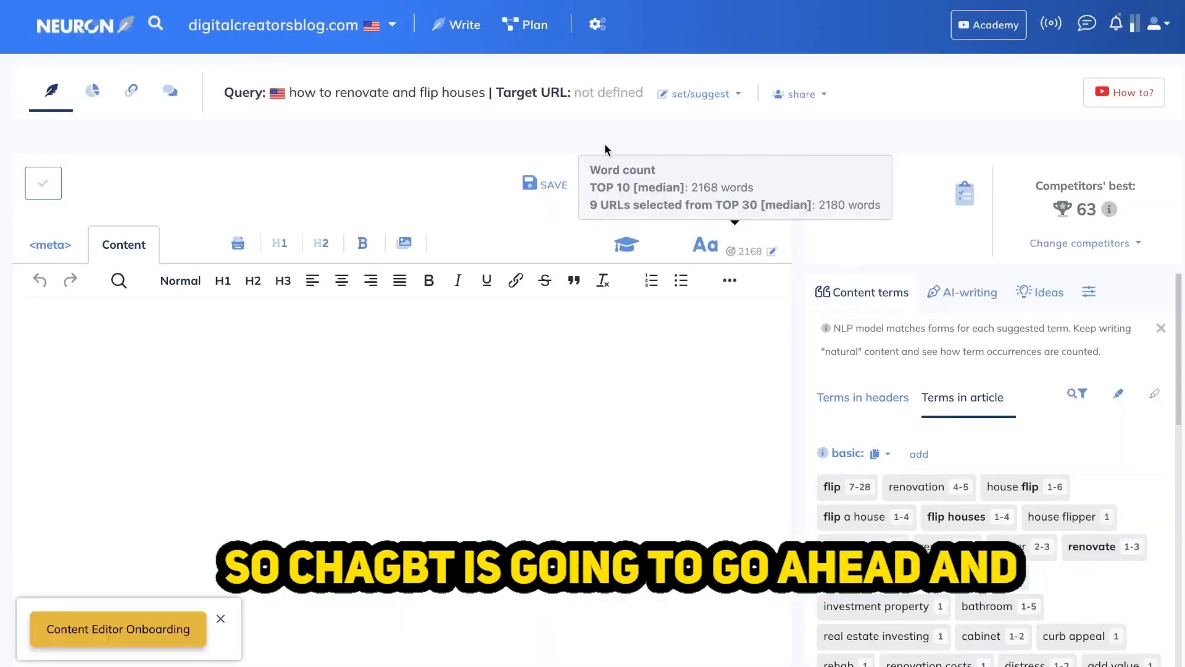
{"action": "scroll", "coordinate": [760, 265], "scroll_direction": "down", "scroll_amount": 1}
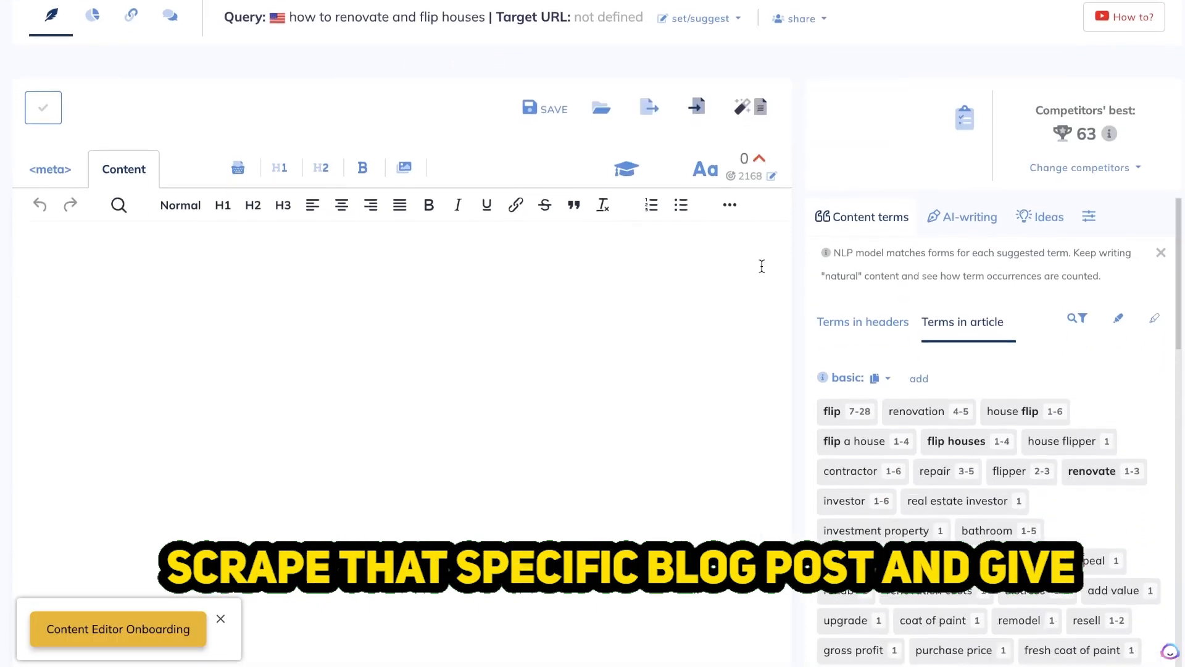
{"action": "scroll", "coordinate": [877, 300], "scroll_direction": "down", "scroll_amount": 2}
{"action": "scroll", "coordinate": [918, 296], "scroll_direction": "up", "scroll_amount": 1}
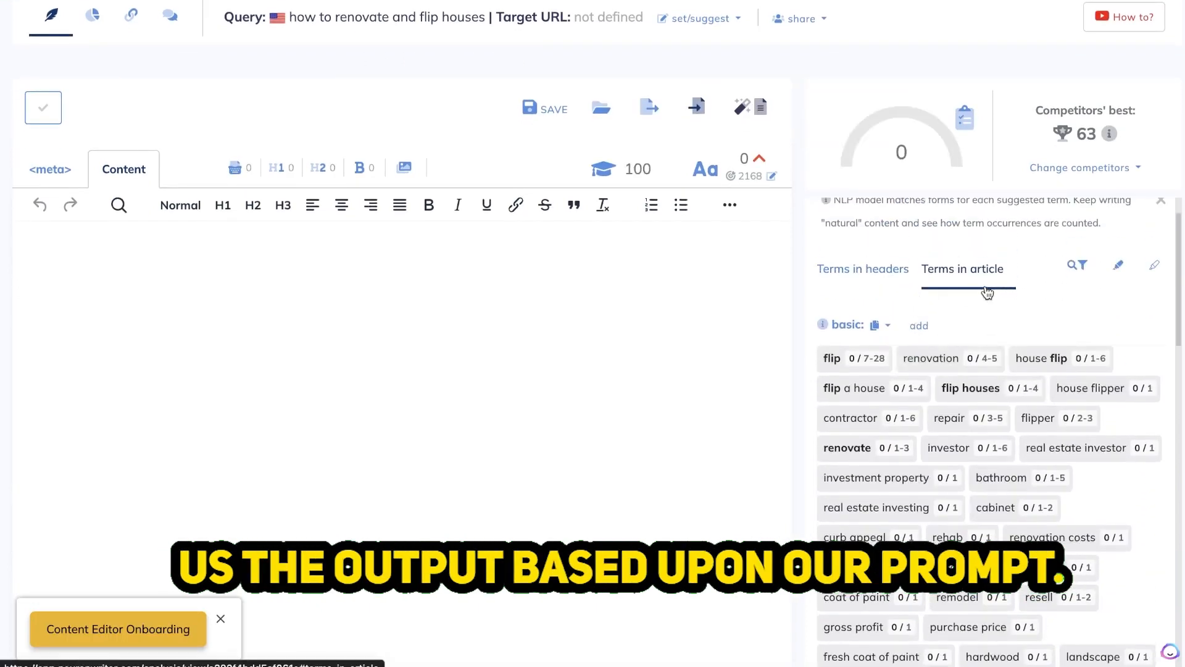
{"action": "scroll", "coordinate": [1018, 318], "scroll_direction": "down", "scroll_amount": 1}
{"action": "scroll", "coordinate": [1030, 320], "scroll_direction": "down", "scroll_amount": 6}
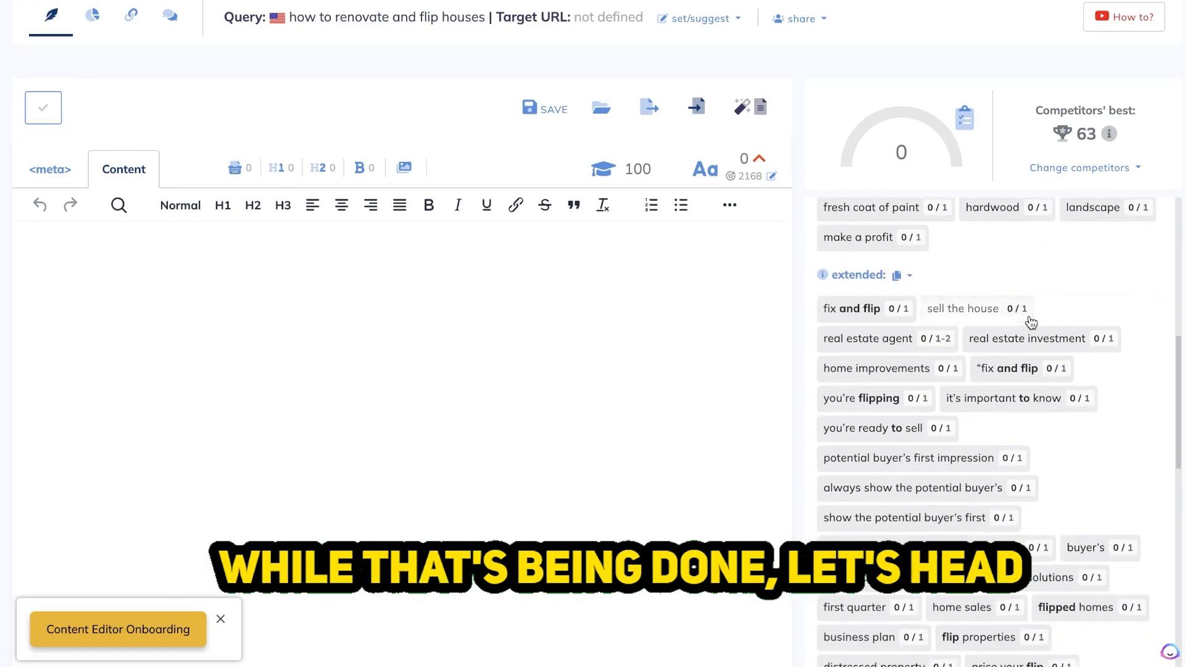
{"action": "scroll", "coordinate": [1029, 320], "scroll_direction": "up", "scroll_amount": 5}
{"action": "scroll", "coordinate": [1029, 314], "scroll_direction": "down", "scroll_amount": 10}
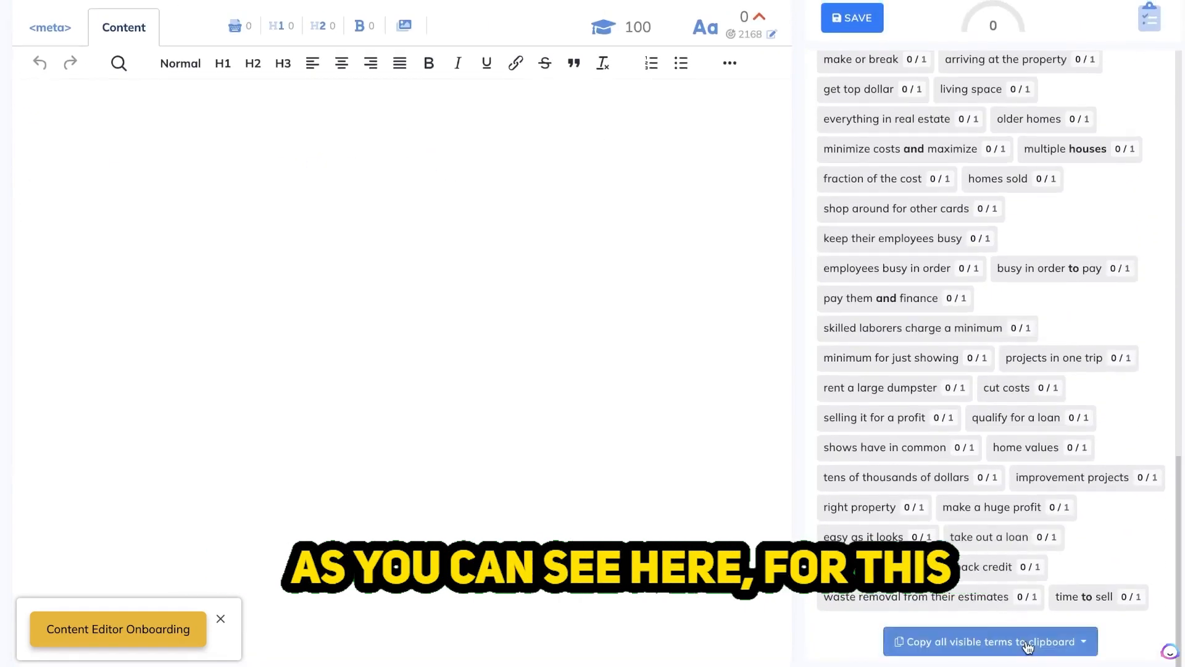
{"action": "left_click", "coordinate": [976, 643]}
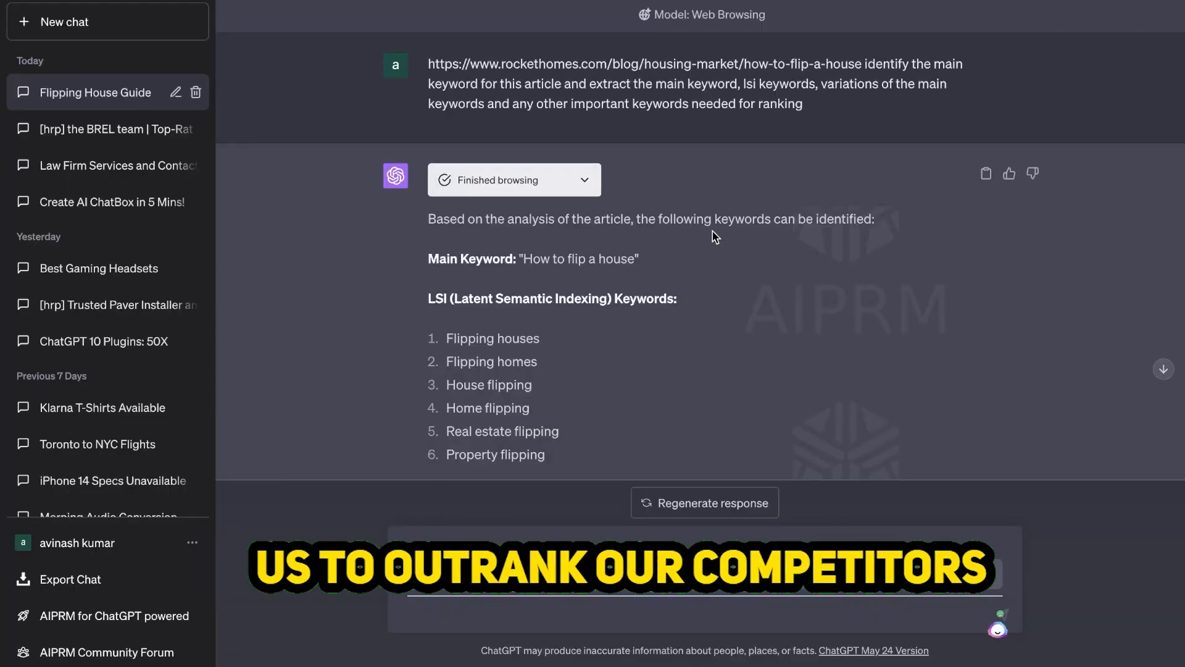
In ChatGPT, examine the extracted main, LSI, variation and other important keywords in both the web browsing and the WebPilot answers
{"action": "scroll", "coordinate": [715, 237], "scroll_direction": "down", "scroll_amount": 1}
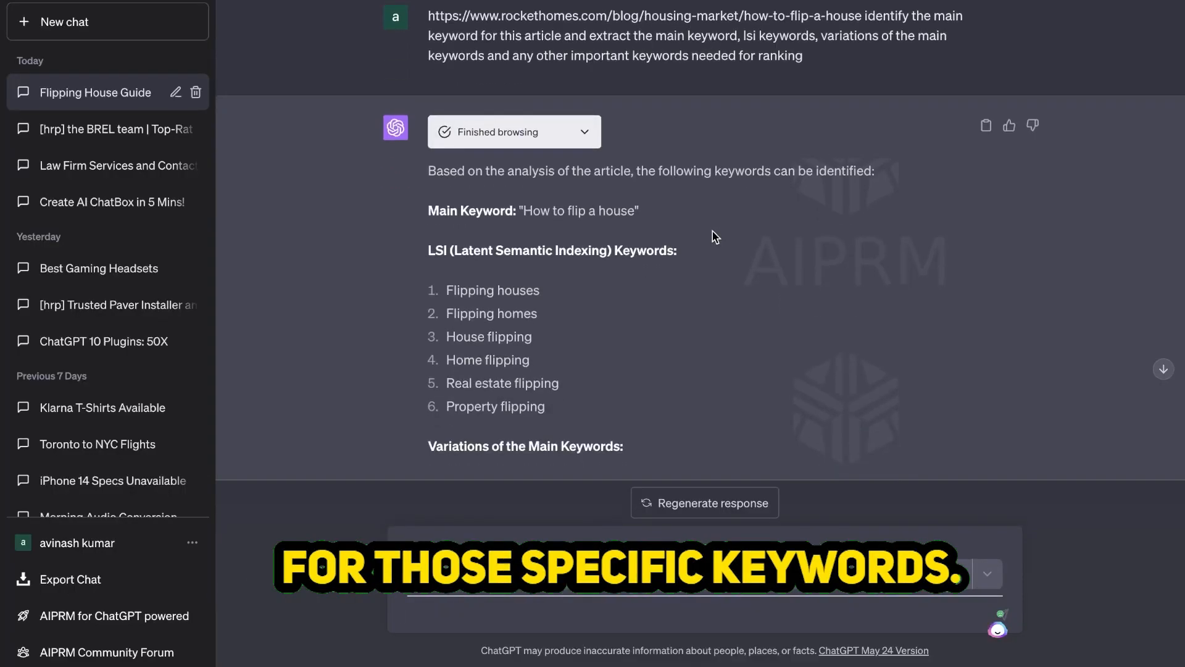
{"action": "scroll", "coordinate": [715, 237], "scroll_direction": "down", "scroll_amount": 7}
{"action": "scroll", "coordinate": [715, 238], "scroll_direction": "up", "scroll_amount": 2}
{"action": "scroll", "coordinate": [715, 237], "scroll_direction": "up", "scroll_amount": 6}
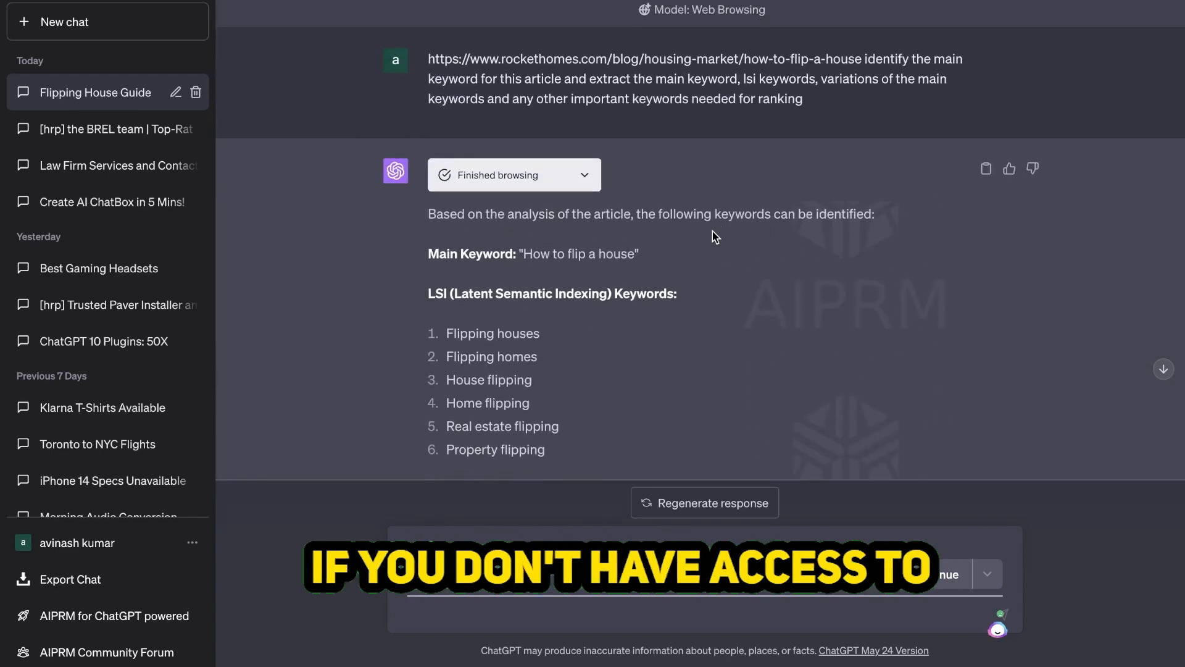
{"action": "scroll", "coordinate": [682, 176], "scroll_direction": "down", "scroll_amount": 1}
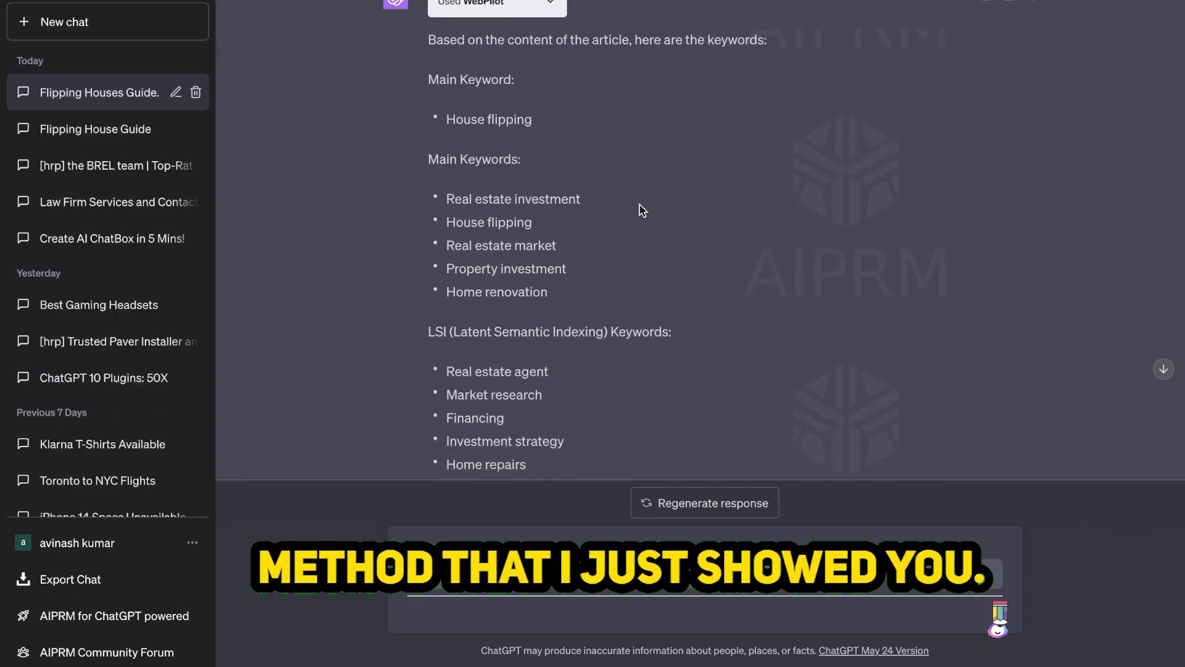
{"action": "scroll", "coordinate": [642, 210], "scroll_direction": "down", "scroll_amount": 3}
{"action": "scroll", "coordinate": [642, 210], "scroll_direction": "down", "scroll_amount": 8}
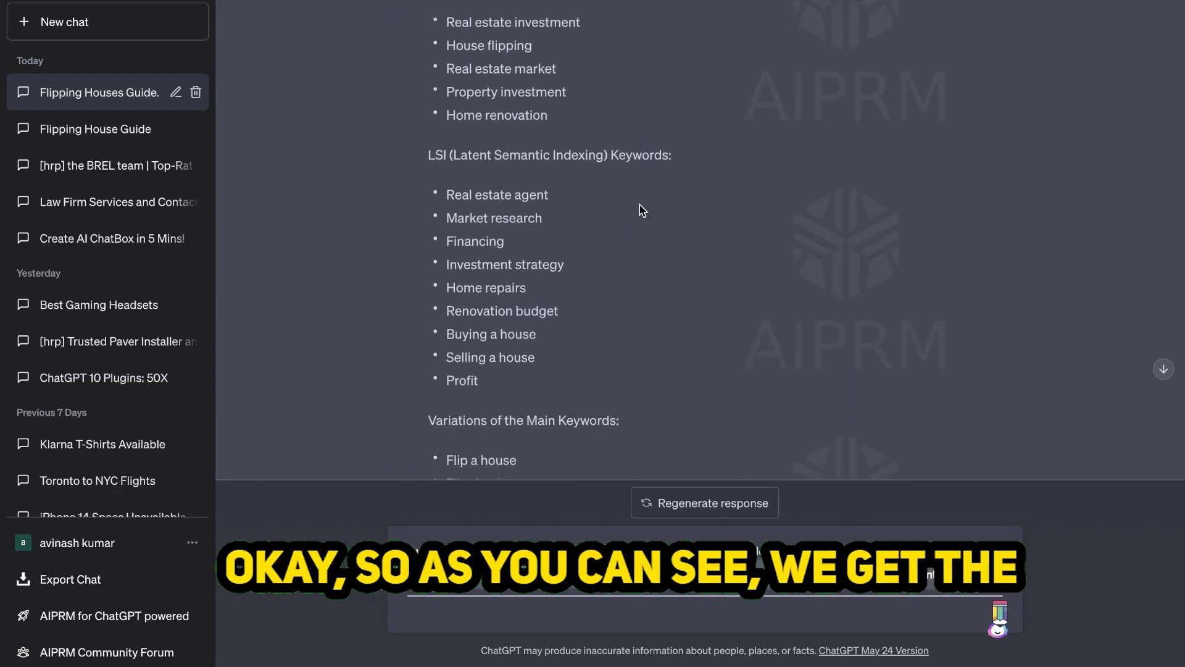
{"action": "scroll", "coordinate": [643, 210], "scroll_direction": "down", "scroll_amount": 2}
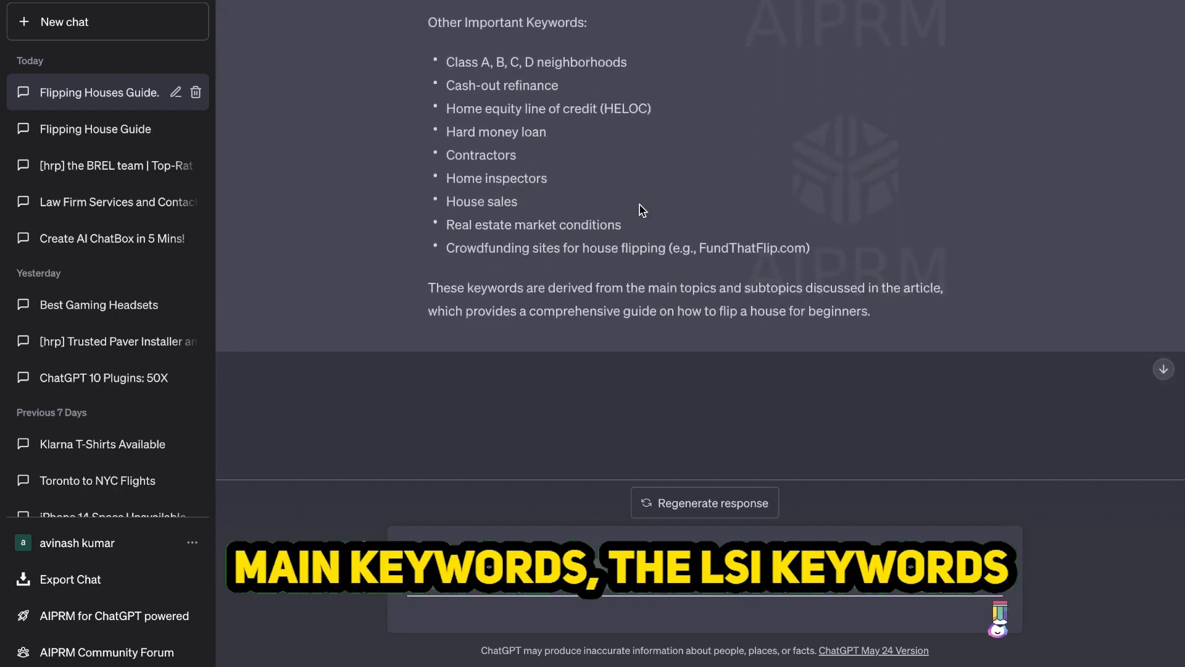
{"action": "left_click_drag", "start_coordinate": [819, 283], "coordinate": [757, 238]}
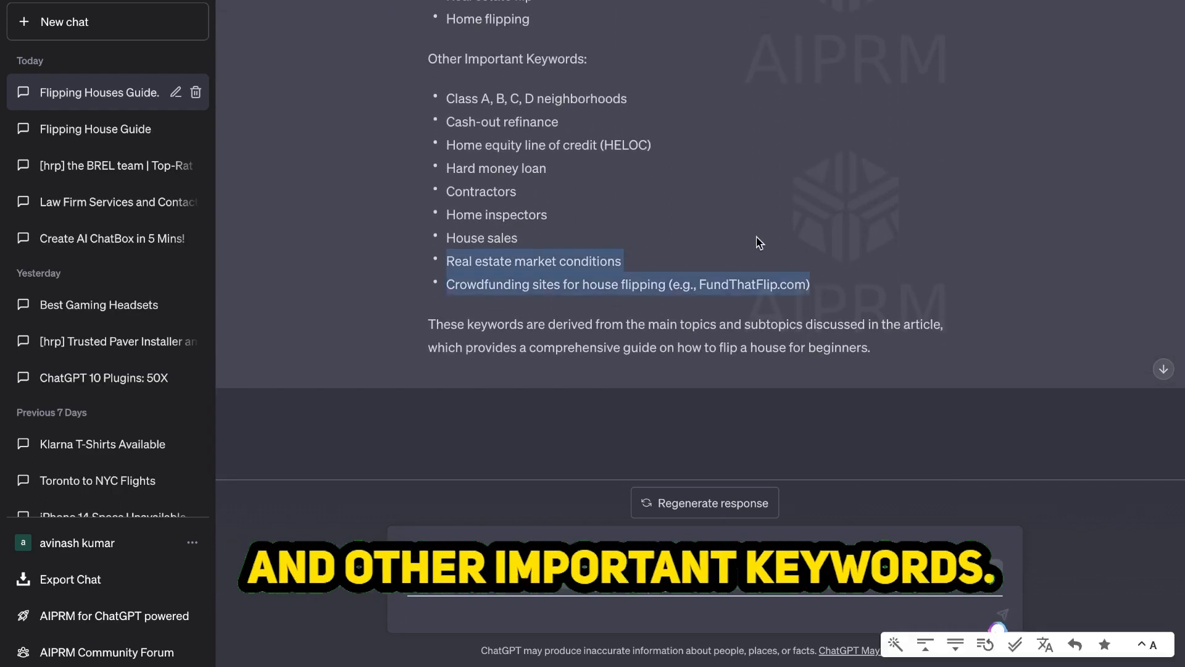
{"action": "scroll", "coordinate": [716, 291], "scroll_direction": "up", "scroll_amount": 2}
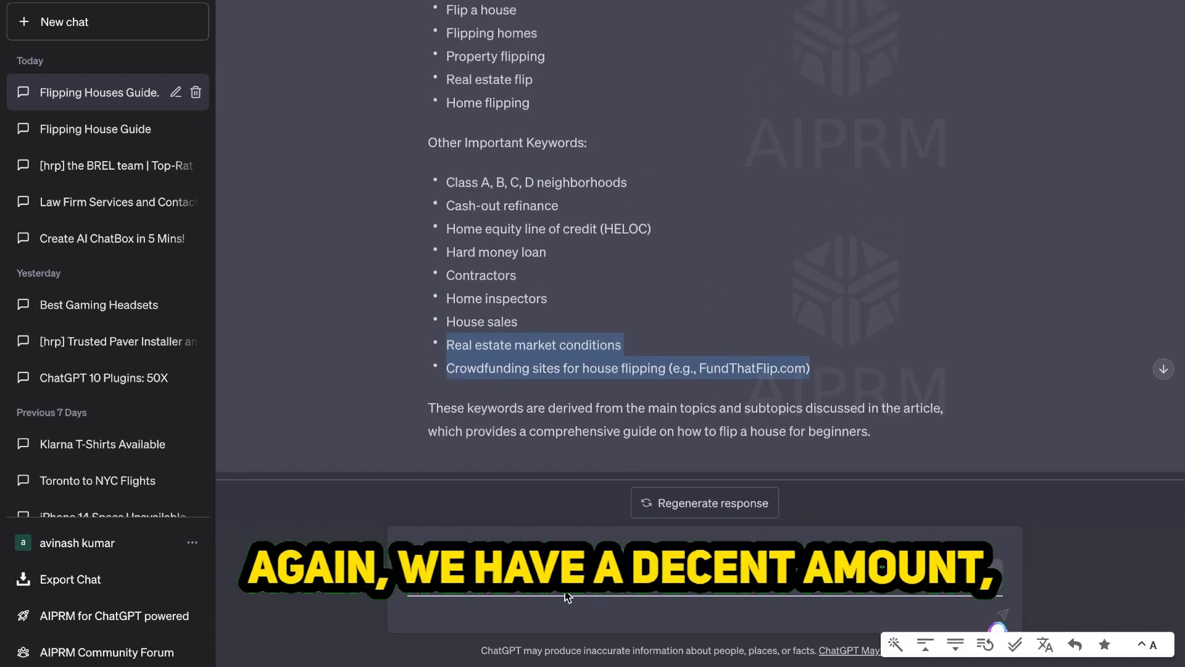
Write a follow-up message asking ChatGPT to extract more keywords
{"action": "left_click", "coordinate": [561, 615]}
{"action": "type", "text": "m"}
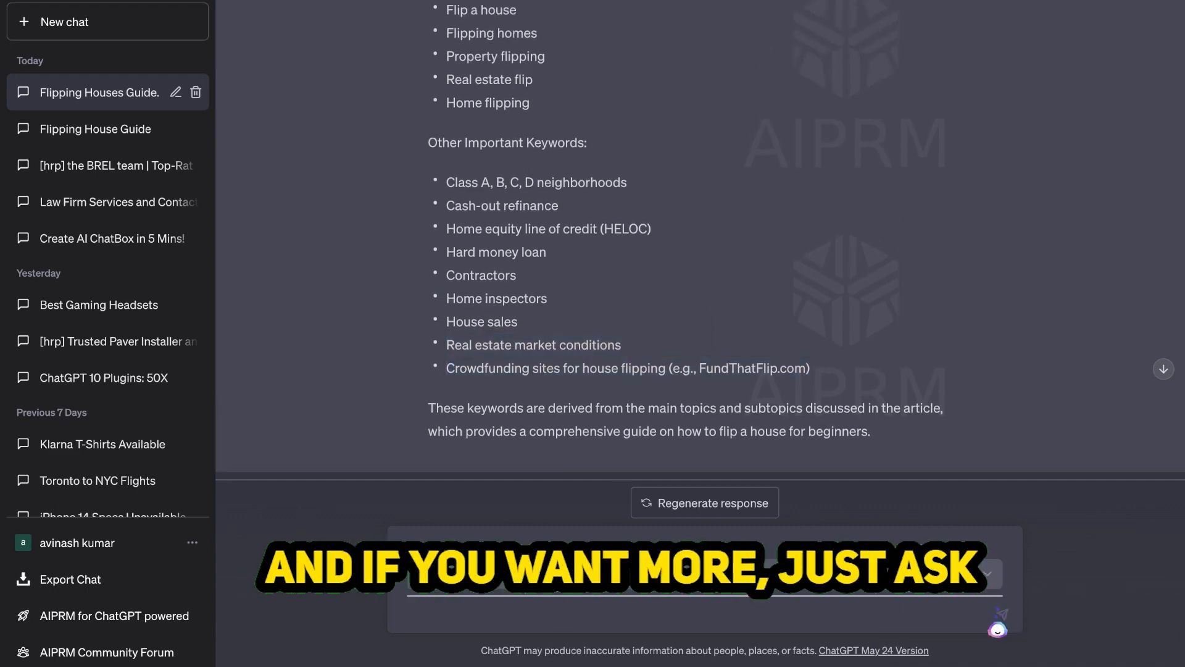
{"action": "type", "text": "xtract"}
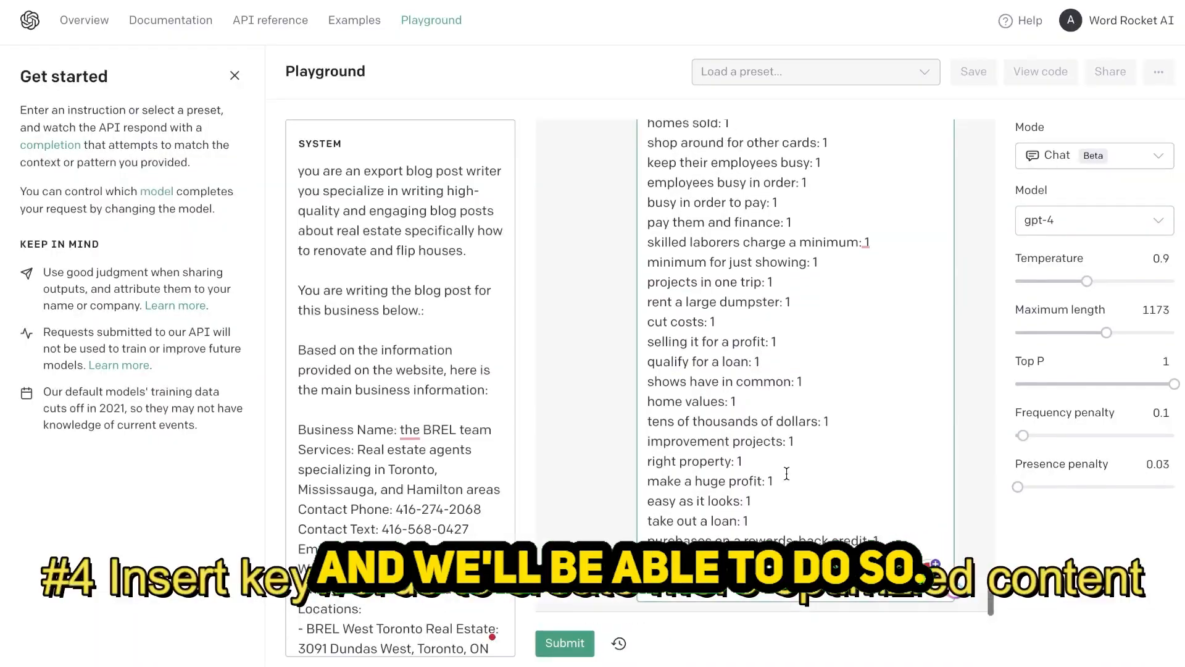
Review the keyword list in the blog post prompt, set the maximum length to 2048 and generate the article
{"action": "scroll", "coordinate": [786, 474], "scroll_direction": "up", "scroll_amount": 10}
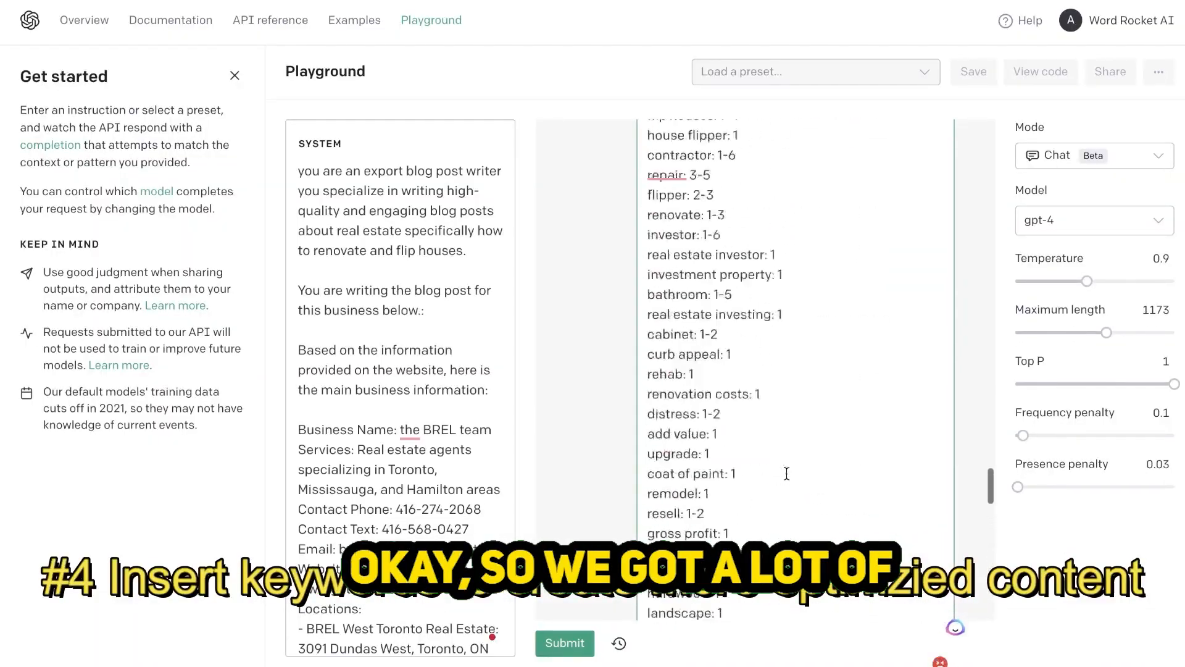
{"action": "scroll", "coordinate": [786, 474], "scroll_direction": "up", "scroll_amount": 10}
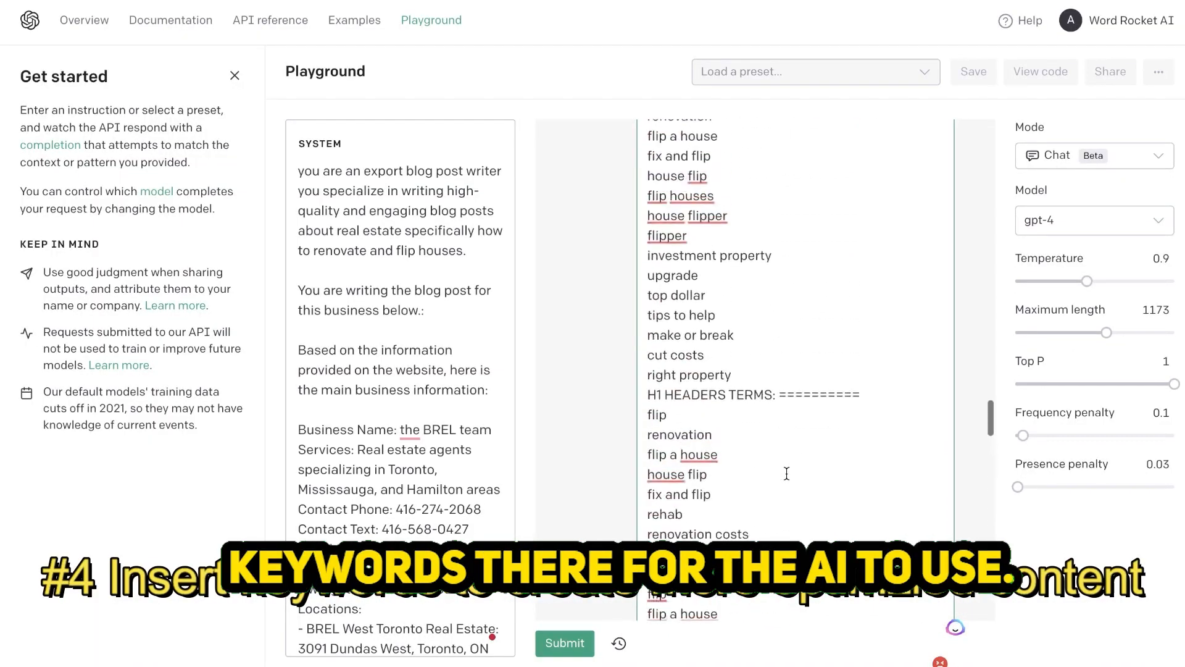
{"action": "scroll", "coordinate": [787, 473], "scroll_direction": "up", "scroll_amount": 10}
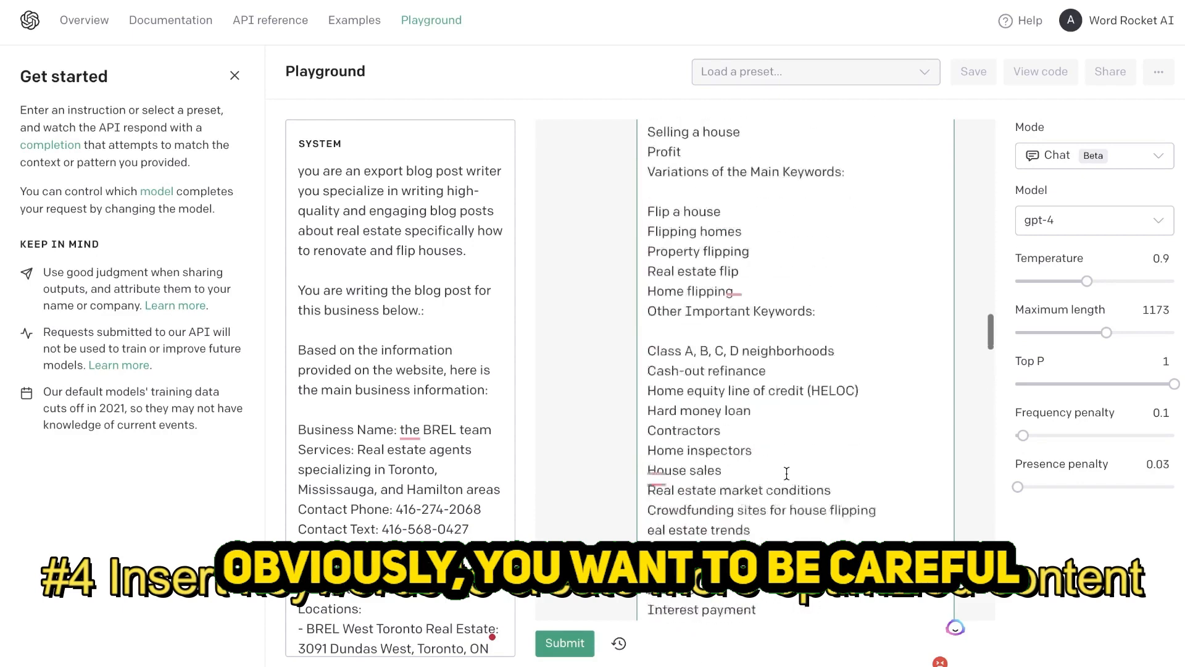
{"action": "scroll", "coordinate": [787, 473], "scroll_direction": "up", "scroll_amount": 4}
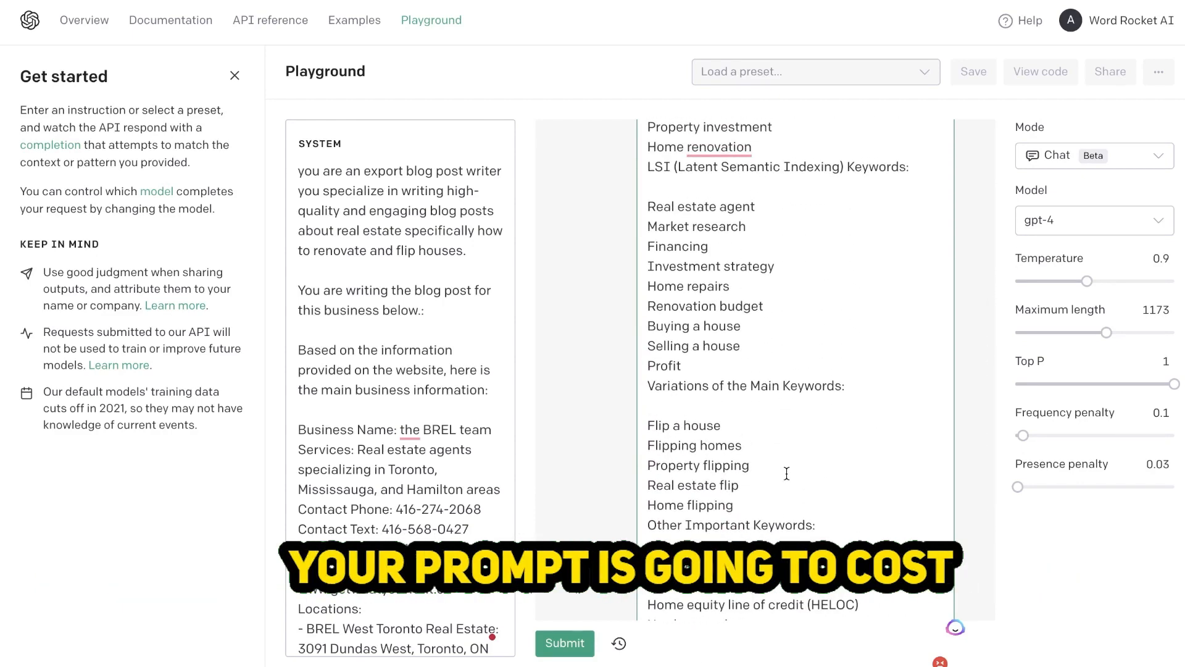
{"action": "scroll", "coordinate": [787, 473], "scroll_direction": "up", "scroll_amount": 5}
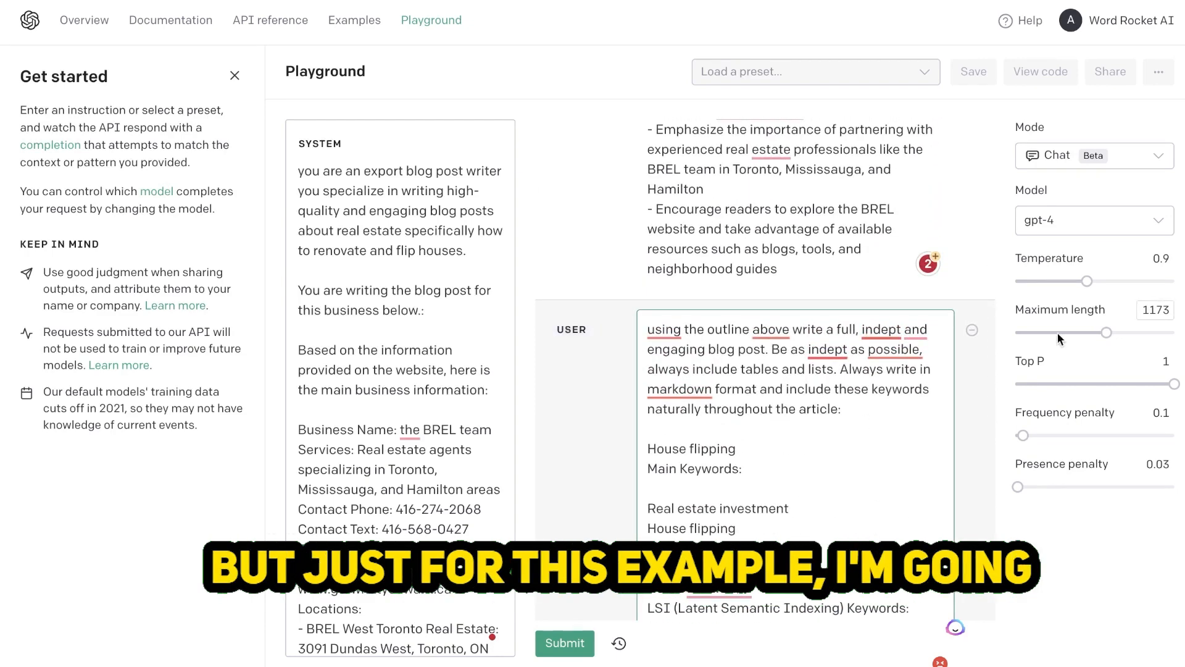
{"action": "mouse_move", "coordinate": [1091, 311]}
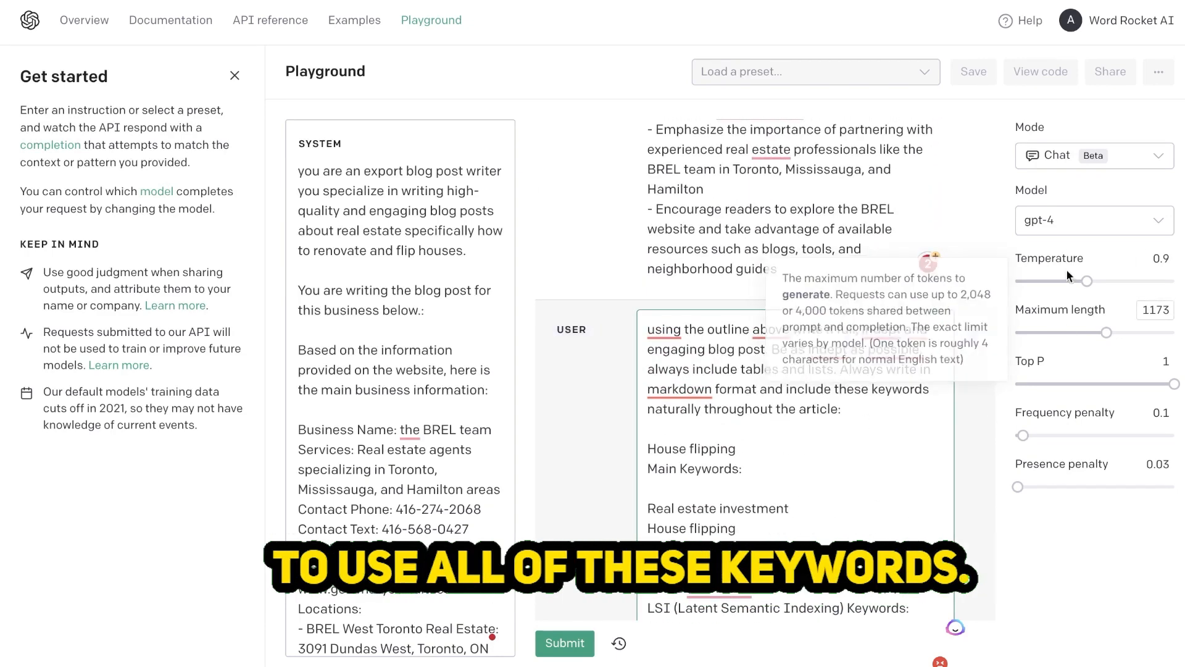
{"action": "mouse_move", "coordinate": [1062, 257]}
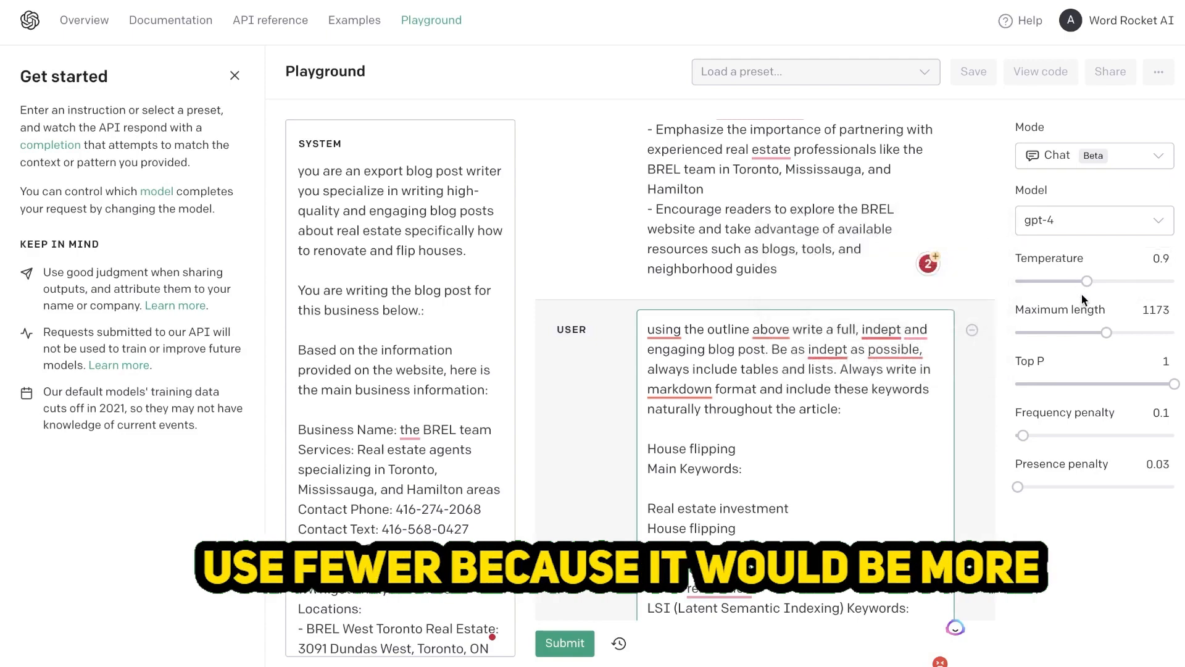
{"action": "left_click_drag", "start_coordinate": [1106, 333], "coordinate": [1132, 334]}
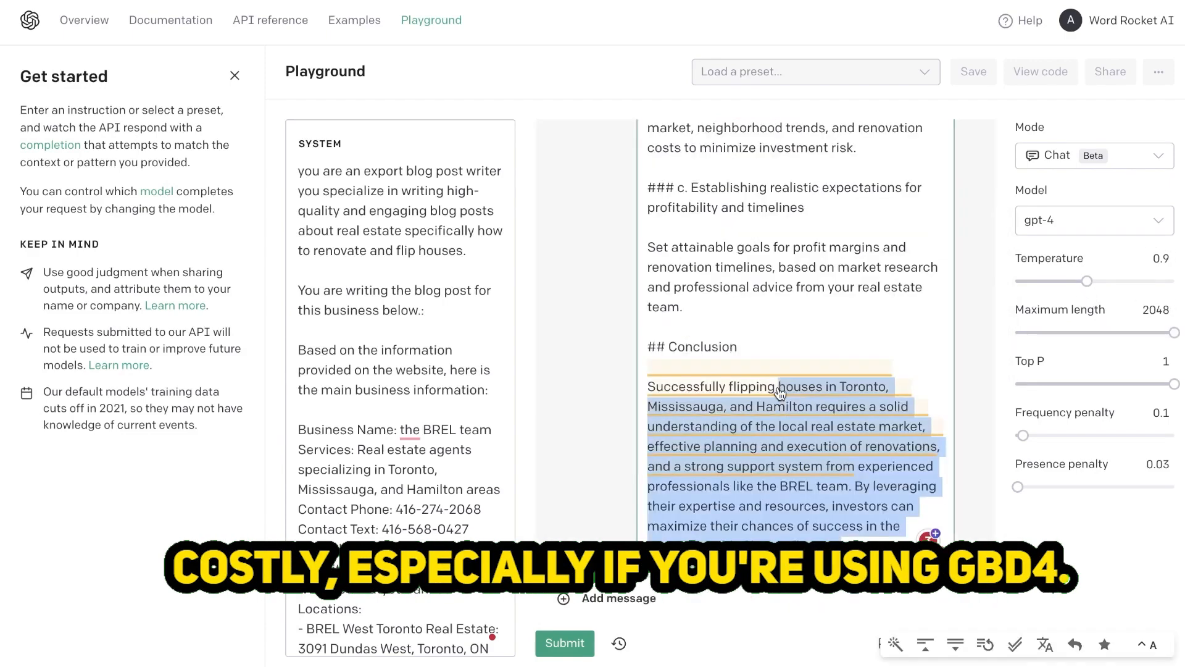
Select the whole generated article and check its word count
{"action": "left_click_drag", "start_coordinate": [748, 306], "coordinate": [691, 75]}
{"action": "scroll", "coordinate": [720, 337], "scroll_direction": "down", "scroll_amount": 15}
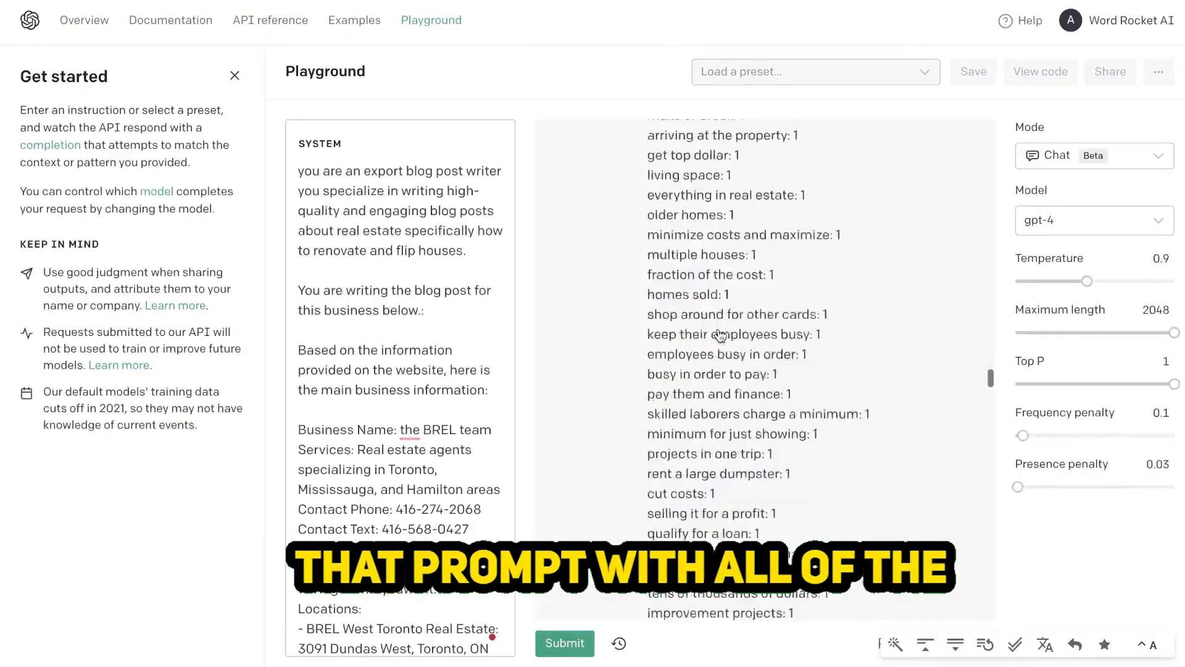
{"action": "scroll", "coordinate": [719, 331], "scroll_direction": "down", "scroll_amount": 3}
{"action": "scroll", "coordinate": [719, 345], "scroll_direction": "down", "scroll_amount": 2}
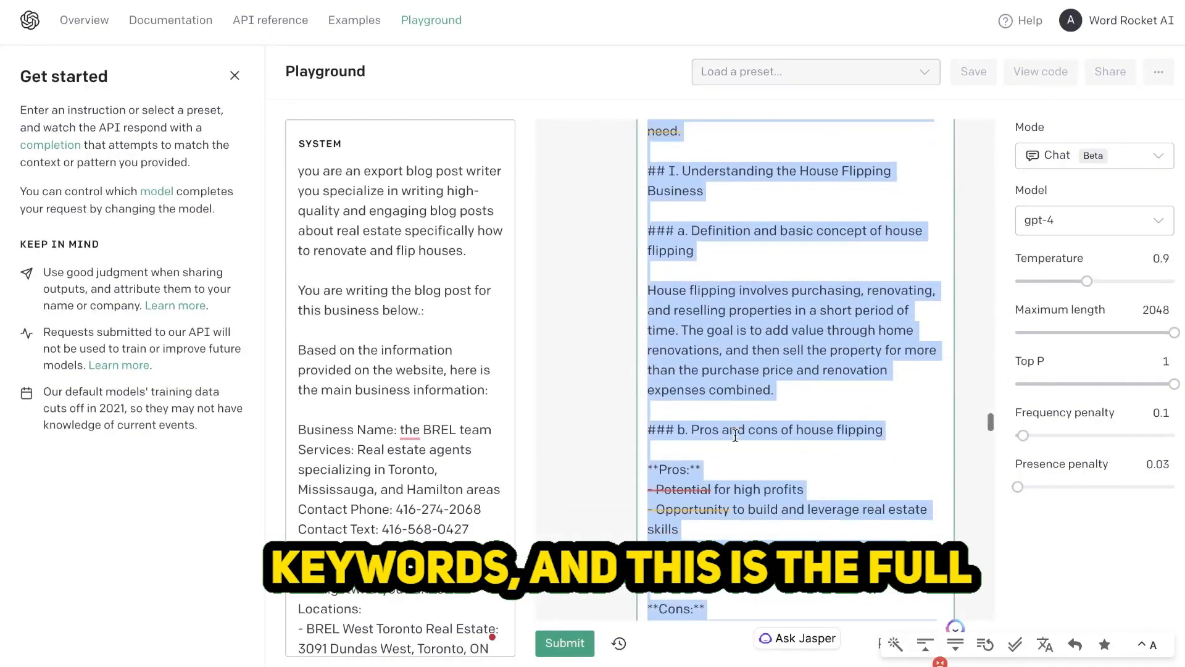
{"action": "right_click", "coordinate": [720, 364]}
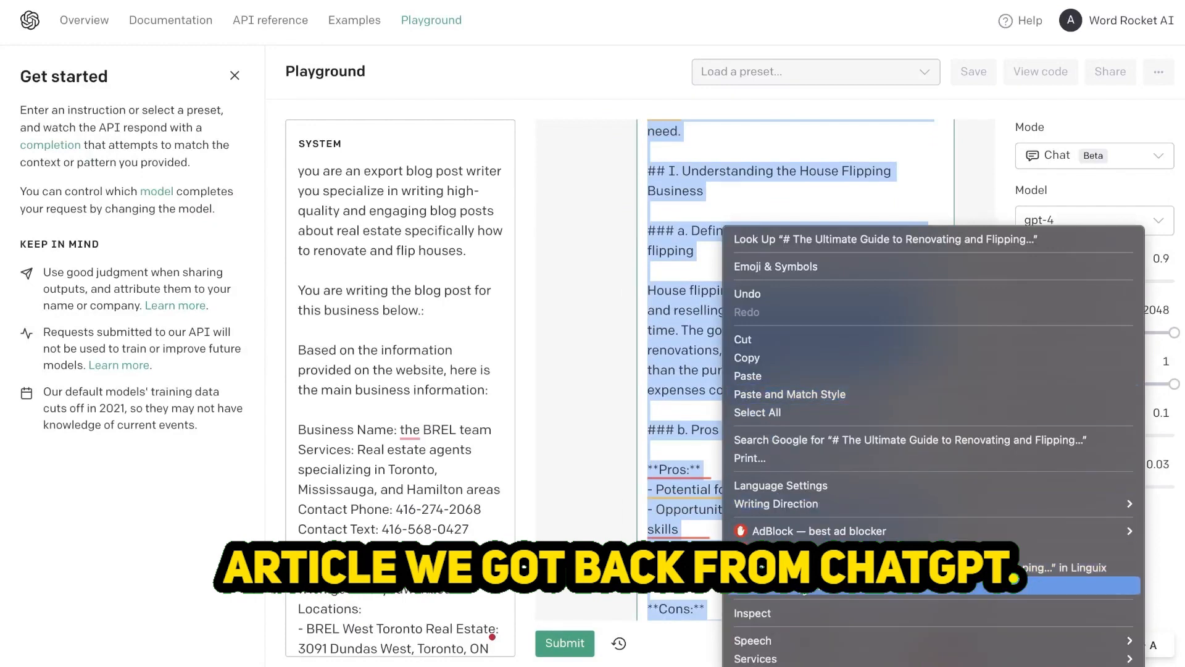
{"action": "left_click", "coordinate": [787, 586]}
{"action": "left_click", "coordinate": [651, 247]}
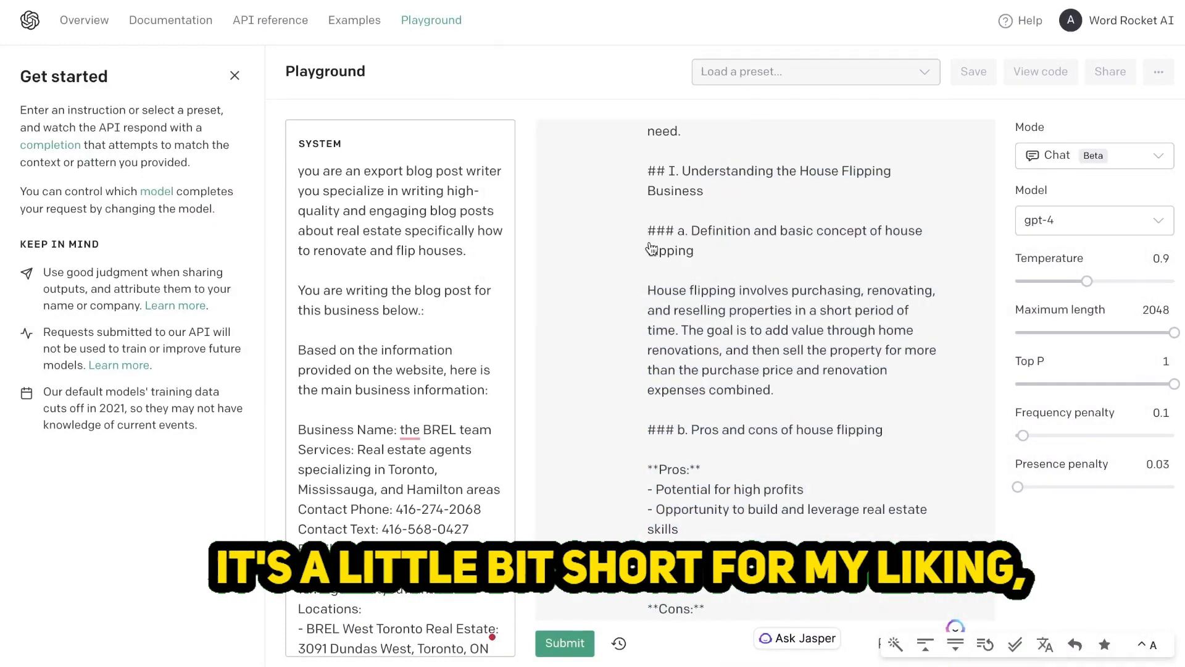
{"action": "key", "text": "ctrl+a"}
Read through the generated house flipping article to its conclusion, examining its structure, formatting and use of the BREL team's business information
{"action": "scroll", "coordinate": [749, 275], "scroll_direction": "up", "scroll_amount": 9}
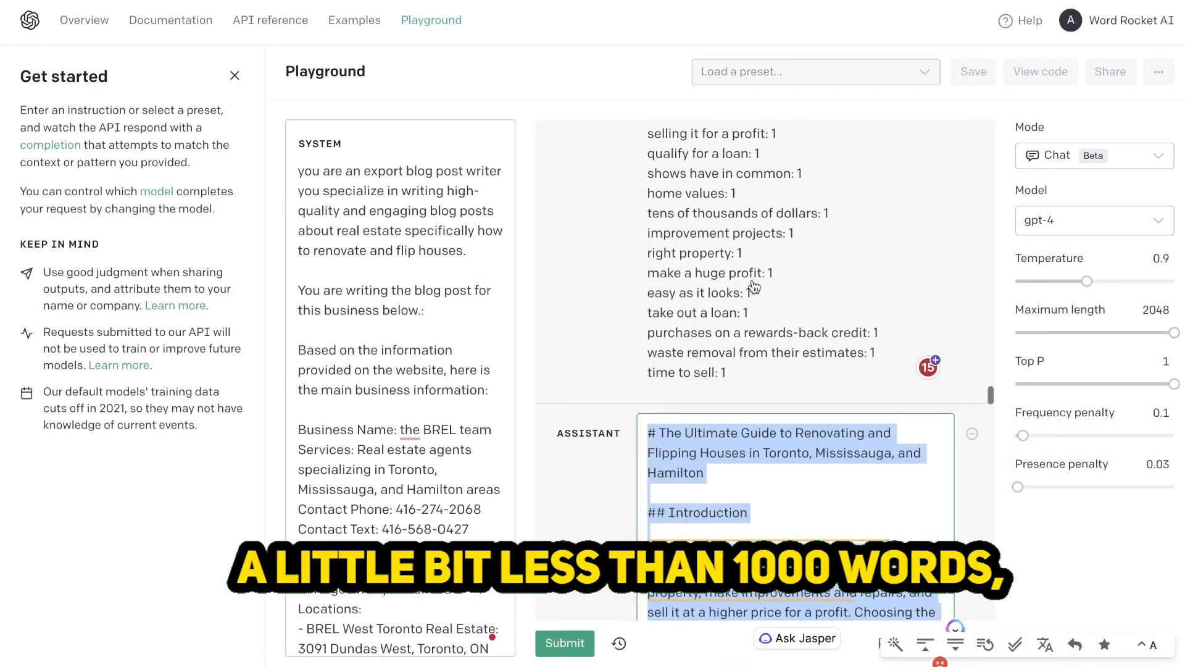
{"action": "scroll", "coordinate": [754, 285], "scroll_direction": "down", "scroll_amount": 8}
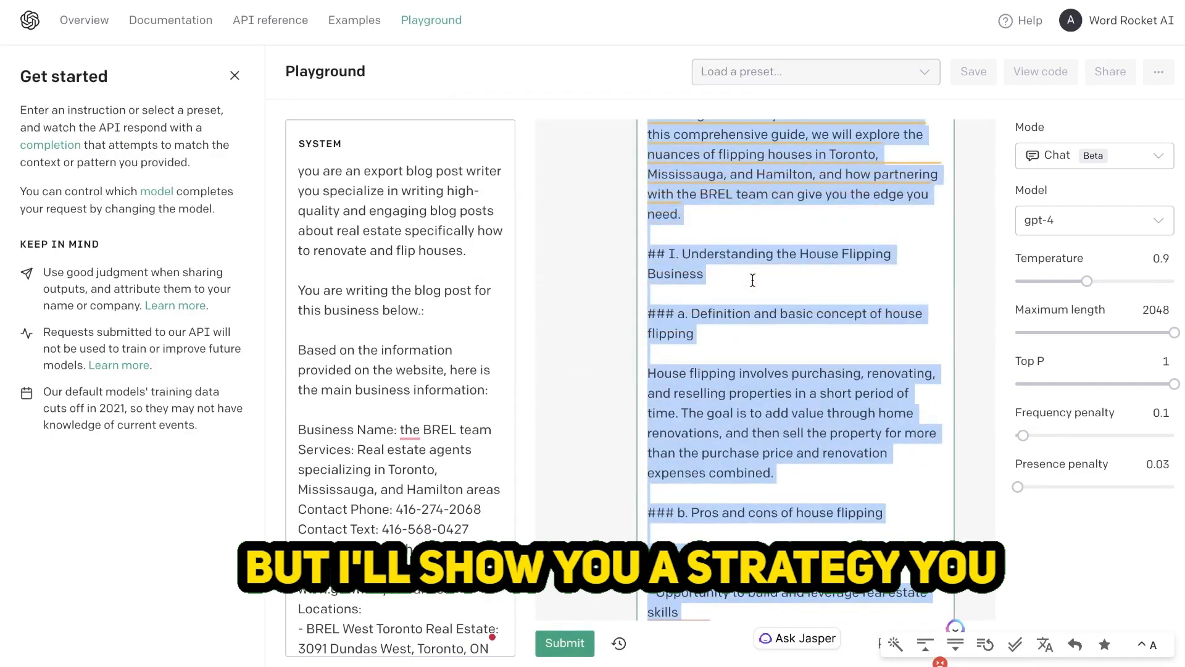
{"action": "scroll", "coordinate": [752, 278], "scroll_direction": "down", "scroll_amount": 3}
{"action": "left_click", "coordinate": [780, 295]}
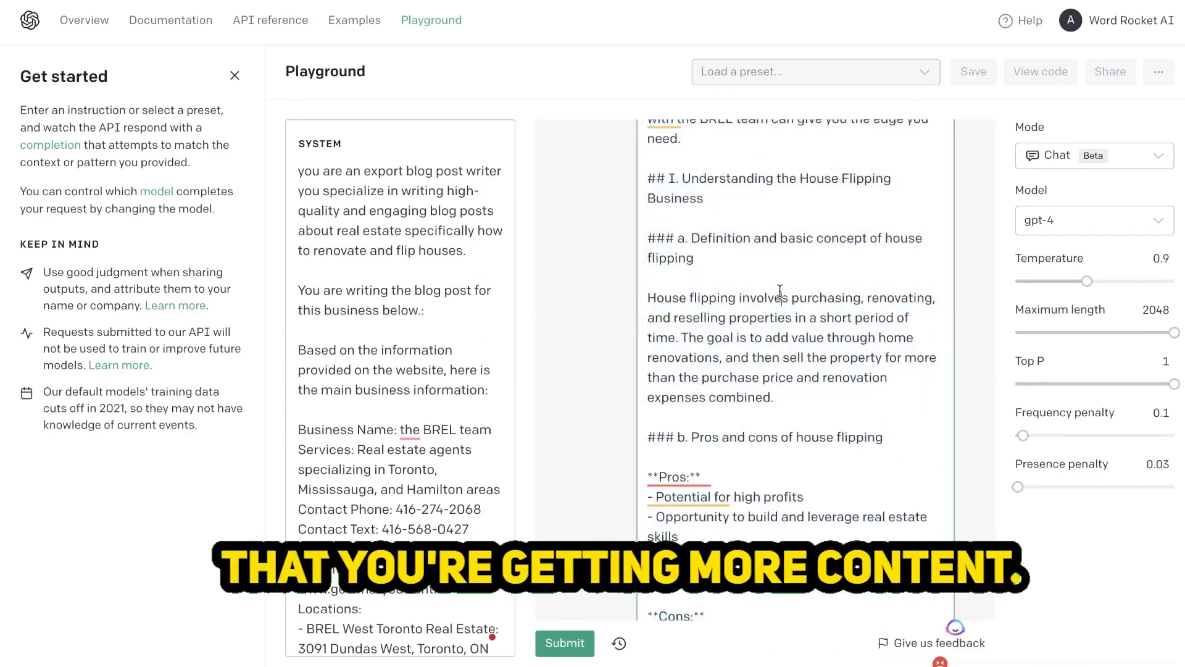
{"action": "scroll", "coordinate": [780, 290], "scroll_direction": "up", "scroll_amount": 7}
{"action": "scroll", "coordinate": [781, 290], "scroll_direction": "down", "scroll_amount": 5}
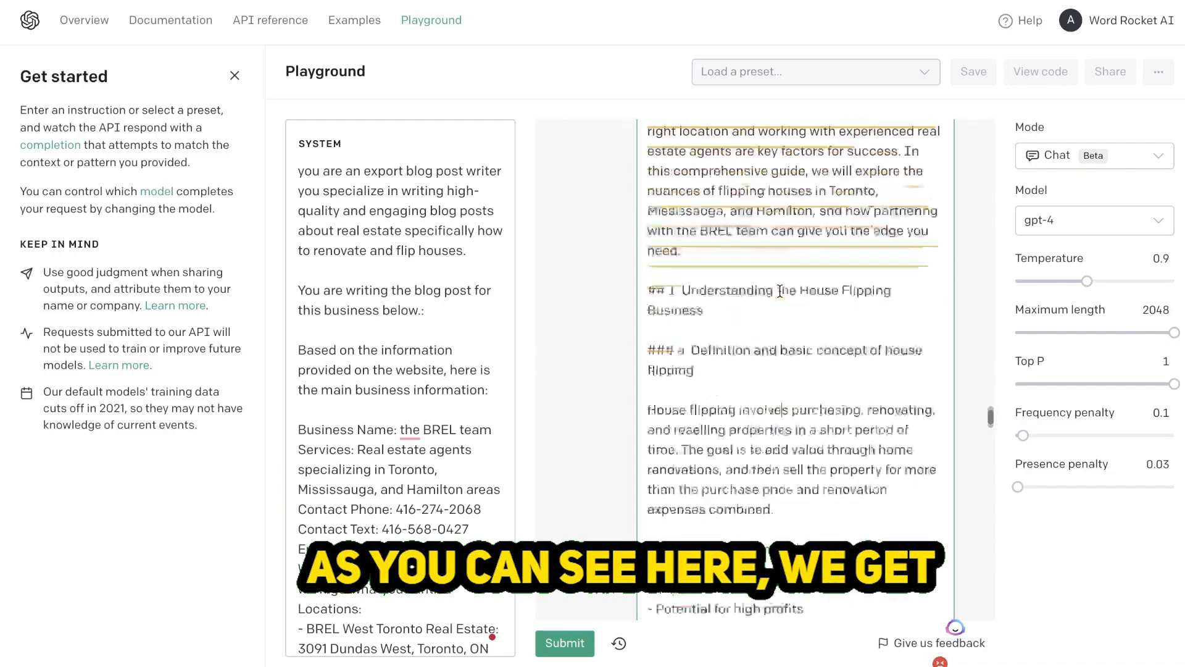
{"action": "scroll", "coordinate": [780, 291], "scroll_direction": "down", "scroll_amount": 4}
{"action": "scroll", "coordinate": [780, 292], "scroll_direction": "up", "scroll_amount": 2}
{"action": "scroll", "coordinate": [780, 292], "scroll_direction": "down", "scroll_amount": 1}
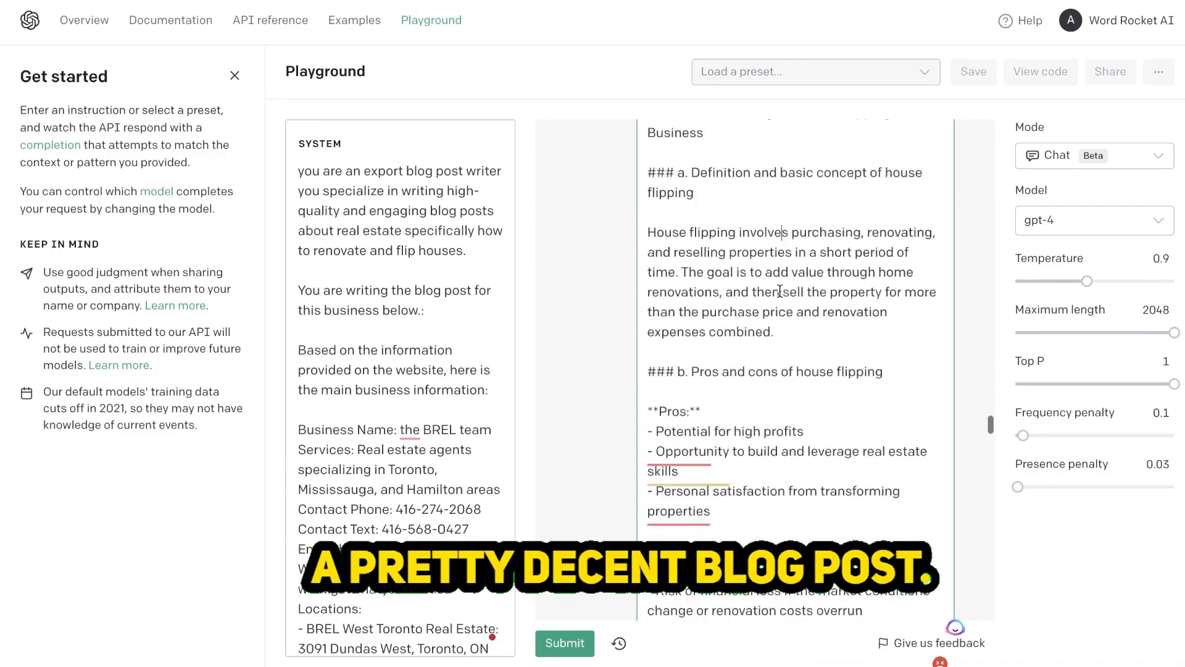
{"action": "scroll", "coordinate": [780, 292], "scroll_direction": "down", "scroll_amount": 10}
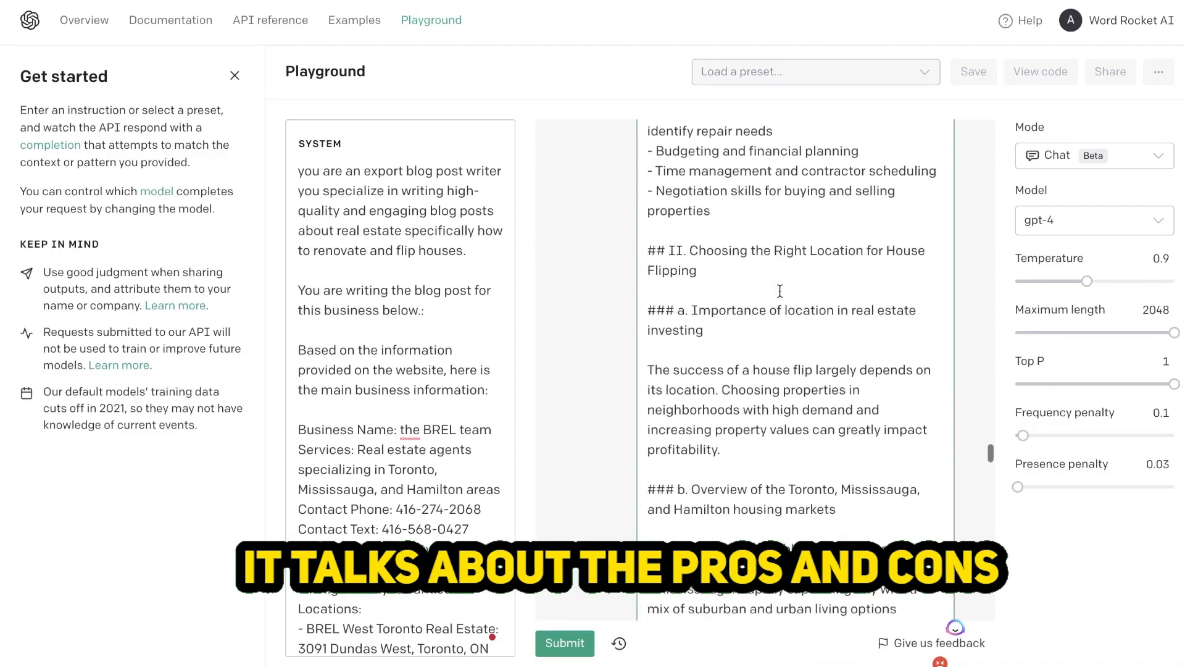
{"action": "scroll", "coordinate": [780, 290], "scroll_direction": "down", "scroll_amount": 5}
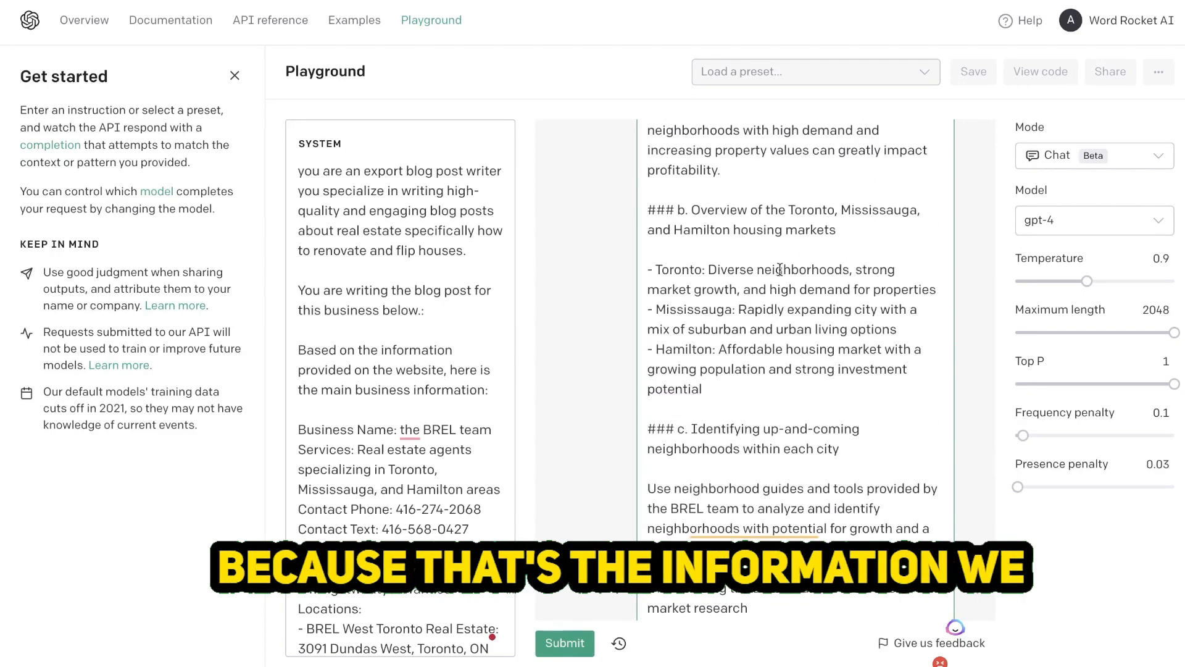
{"action": "scroll", "coordinate": [791, 304], "scroll_direction": "down", "scroll_amount": 1}
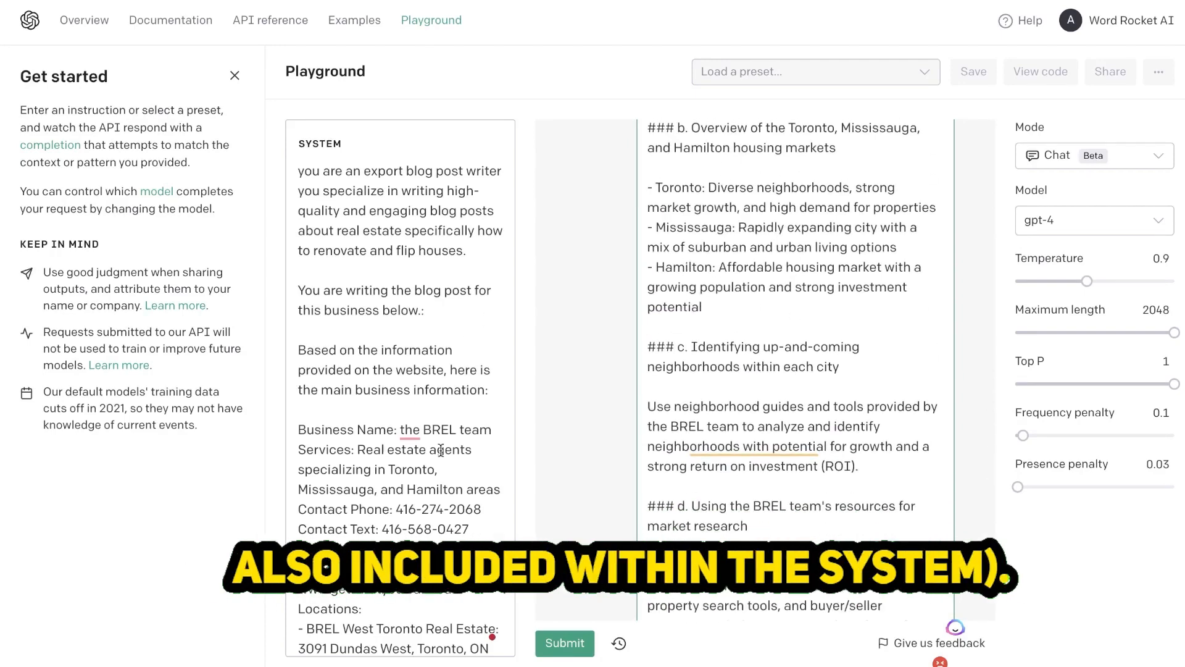
{"action": "scroll", "coordinate": [785, 387], "scroll_direction": "down", "scroll_amount": 5}
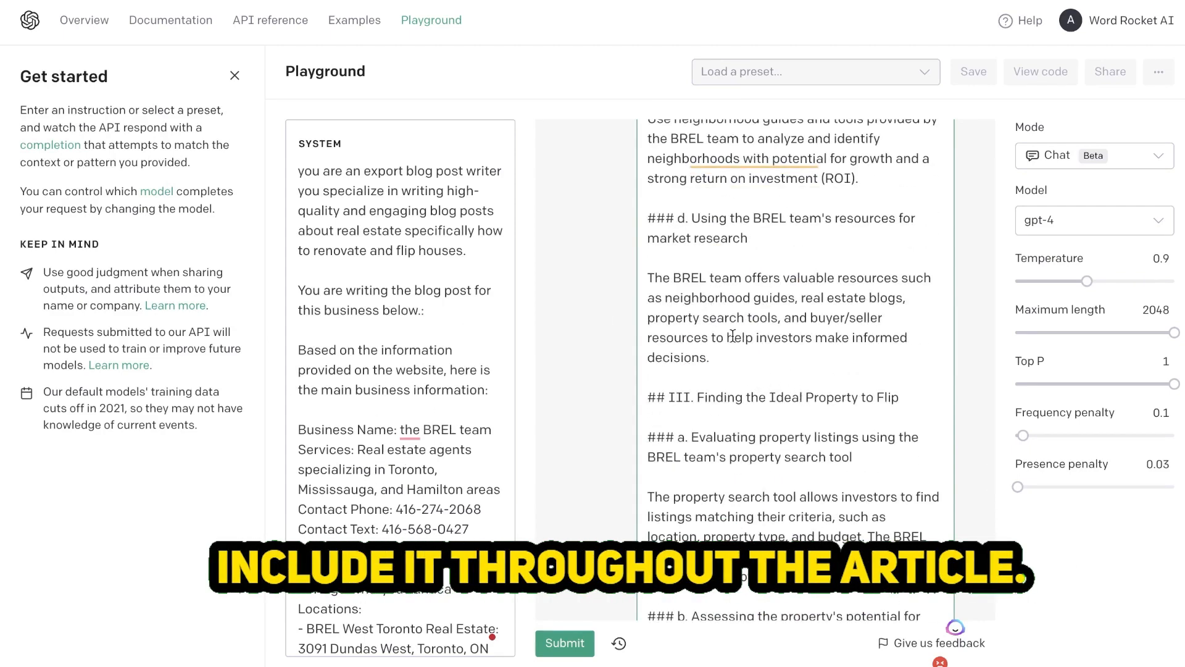
{"action": "scroll", "coordinate": [835, 325], "scroll_direction": "down", "scroll_amount": 2}
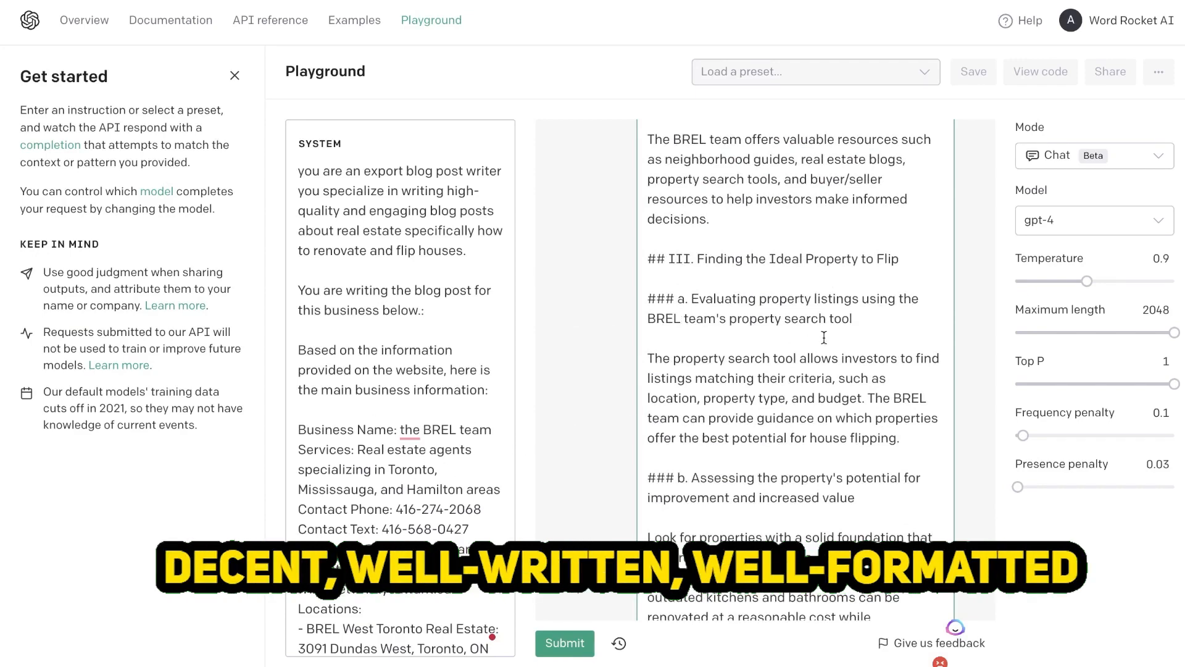
{"action": "scroll", "coordinate": [825, 337], "scroll_direction": "down", "scroll_amount": 5}
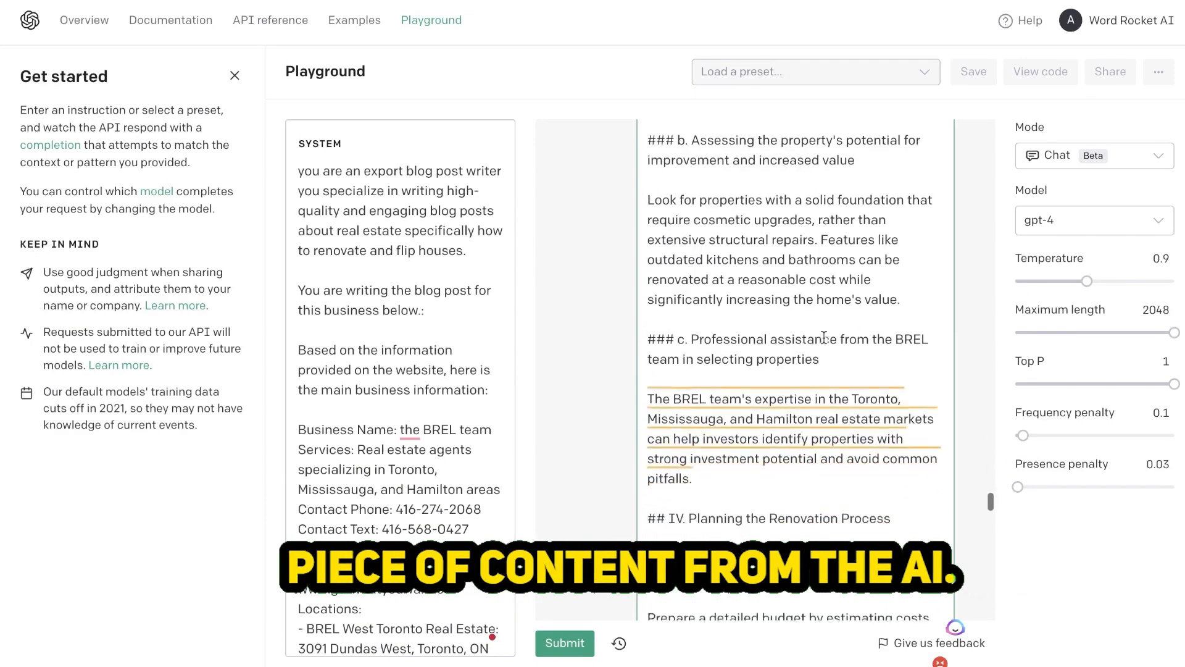
{"action": "scroll", "coordinate": [825, 337], "scroll_direction": "down", "scroll_amount": 10}
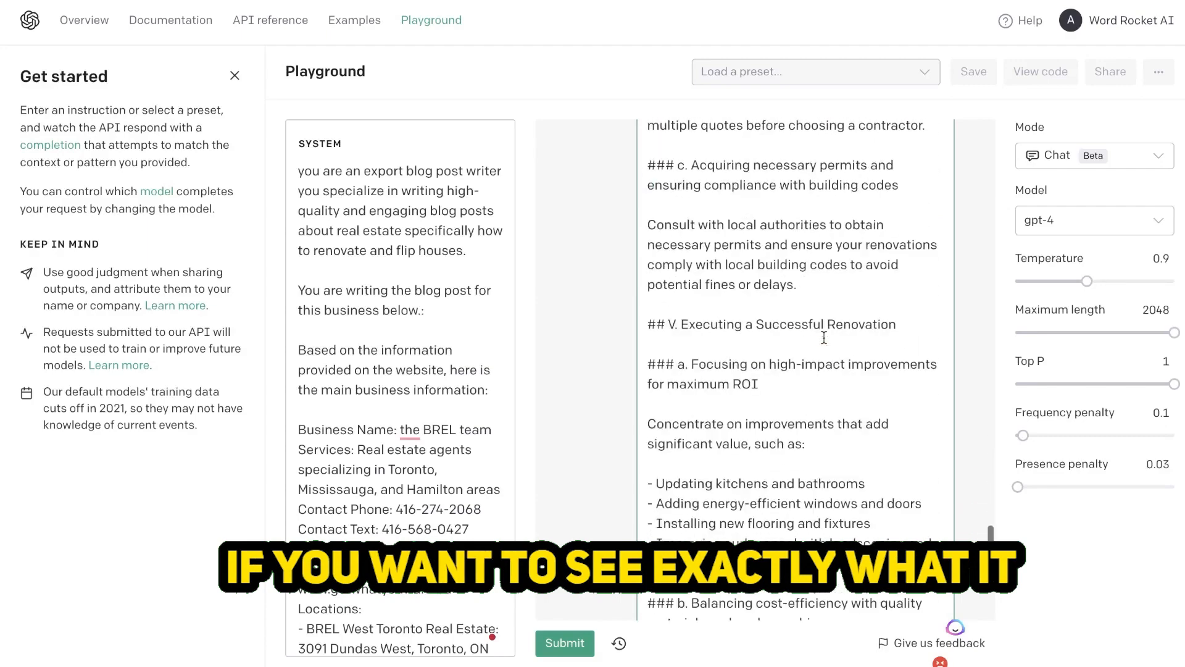
{"action": "scroll", "coordinate": [824, 338], "scroll_direction": "down", "scroll_amount": 3}
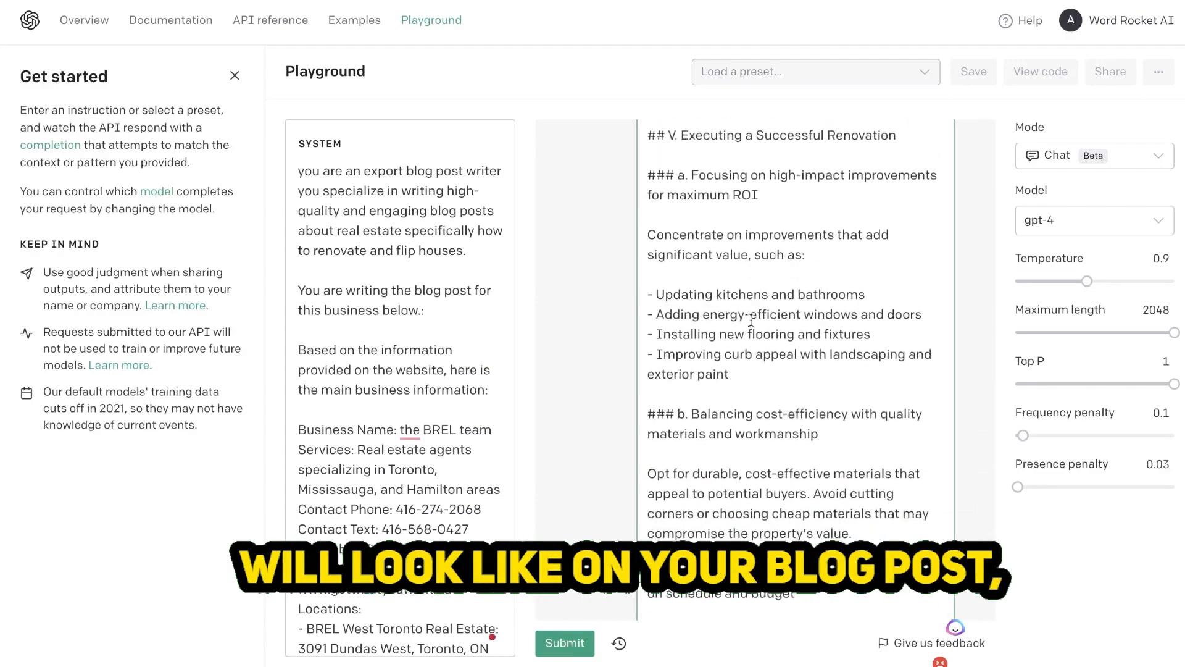
{"action": "scroll", "coordinate": [779, 321], "scroll_direction": "down", "scroll_amount": 9}
{"action": "scroll", "coordinate": [779, 320], "scroll_direction": "down", "scroll_amount": 15}
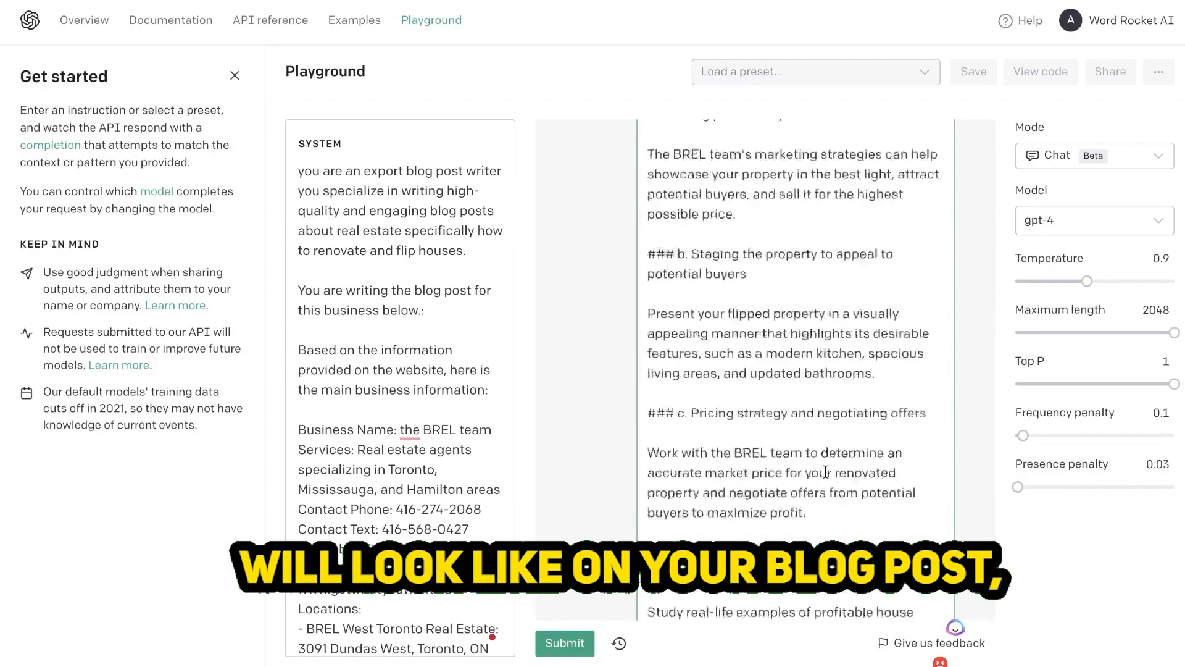
{"action": "scroll", "coordinate": [866, 531], "scroll_direction": "down", "scroll_amount": 3}
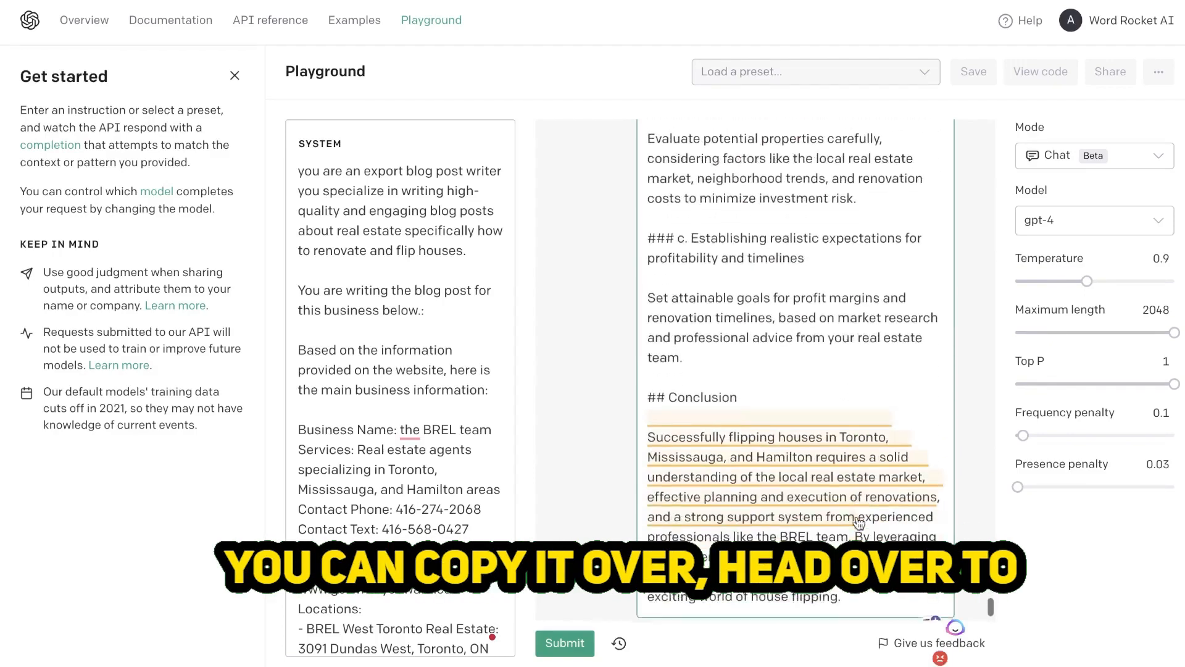
Copy the complete generated article and open the Free Markdown to HTML Converter at markdowntohtml.com
{"action": "left_click_drag", "start_coordinate": [864, 546], "coordinate": [678, 262]}
{"action": "right_click", "coordinate": [698, 228]}
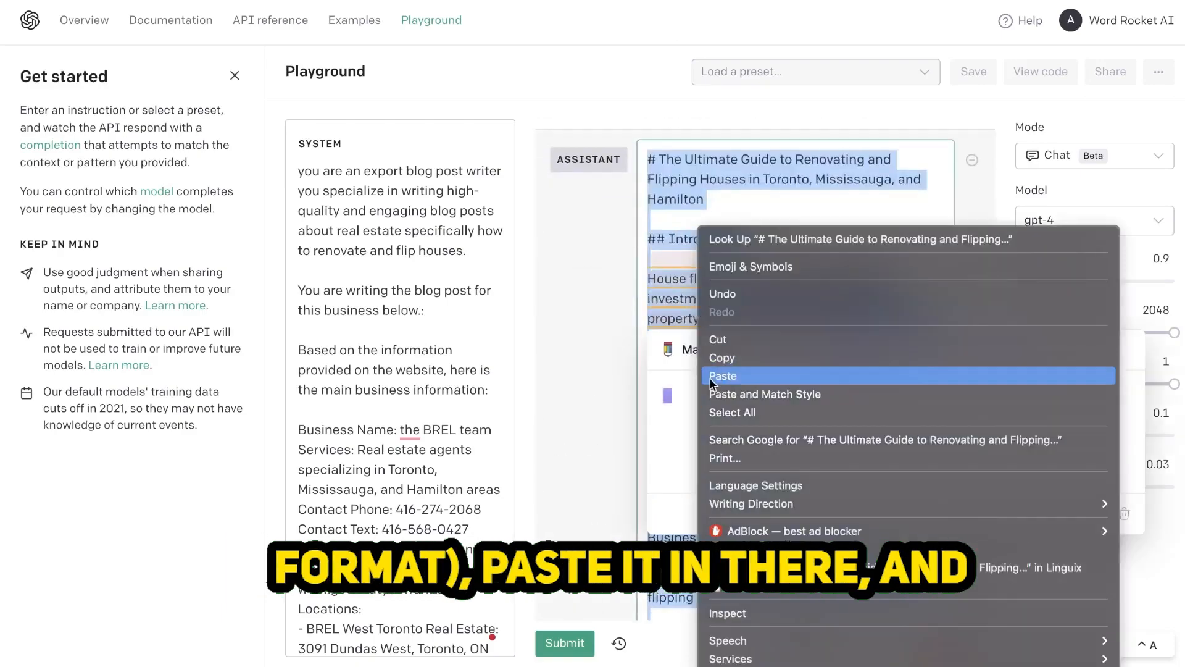
{"action": "left_click", "coordinate": [741, 364]}
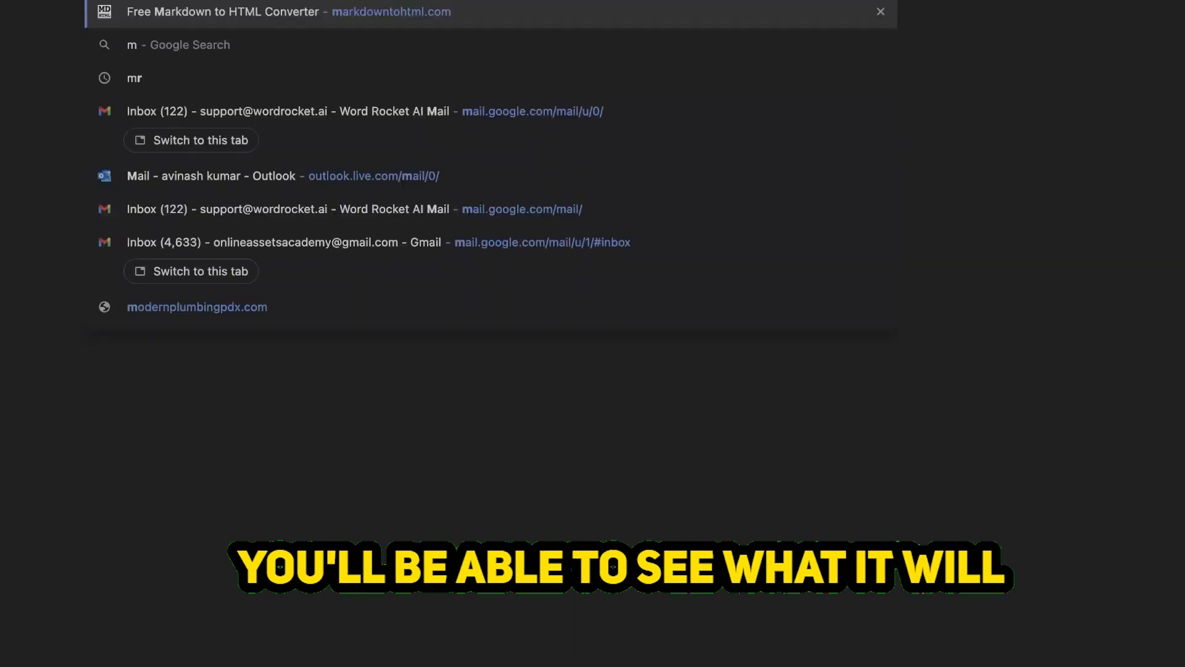
{"action": "type", "text": "a"}
{"action": "key", "text": "Return"}
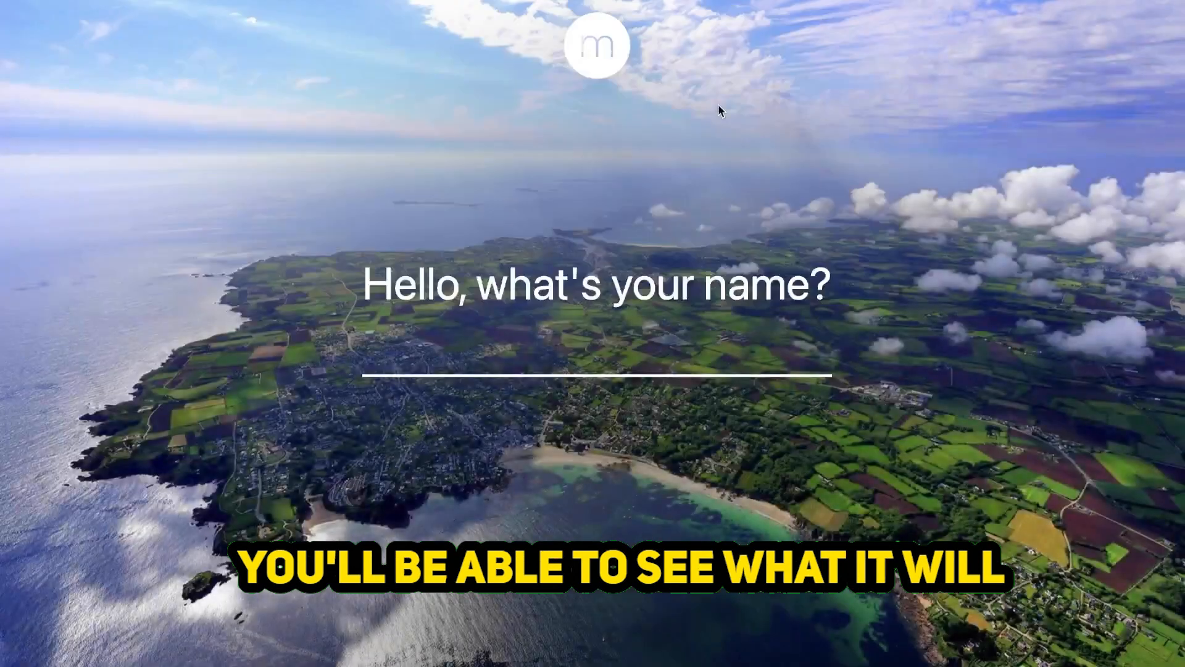
Replace the converter's sample Markdown with the copied article and look through the rendered preview
{"action": "left_click_drag", "start_coordinate": [142, 266], "coordinate": [369, 599]}
{"action": "key", "text": "ctrl+v"}
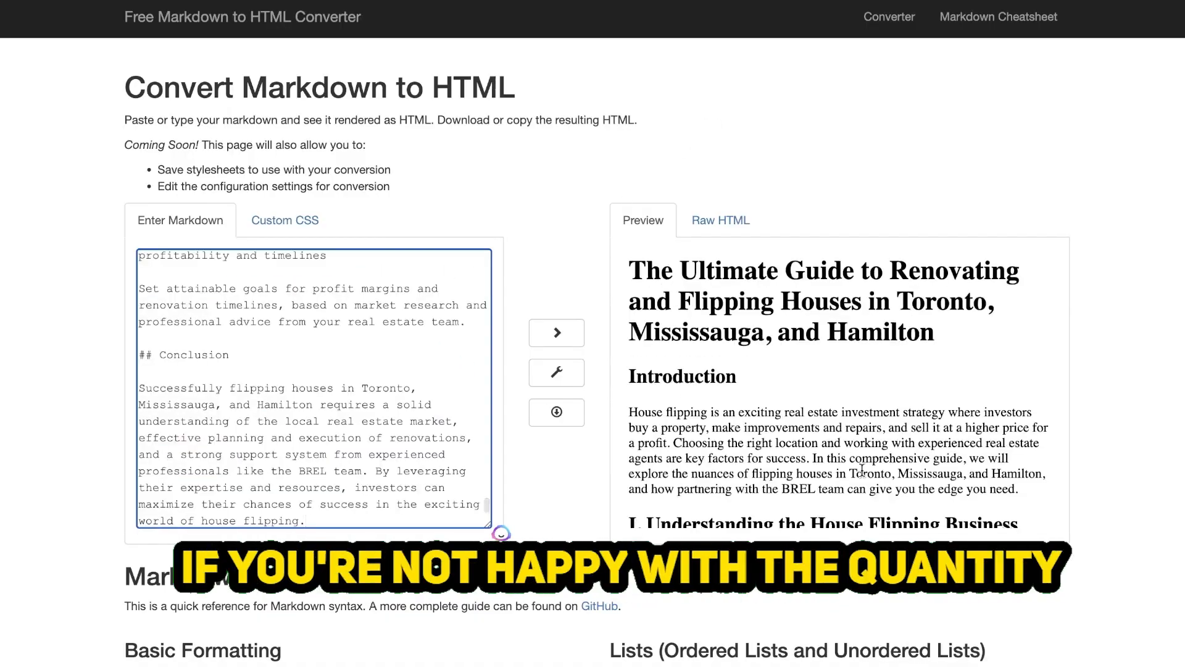
{"action": "scroll", "coordinate": [862, 469], "scroll_direction": "down", "scroll_amount": 10}
{"action": "scroll", "coordinate": [862, 470], "scroll_direction": "down", "scroll_amount": 10}
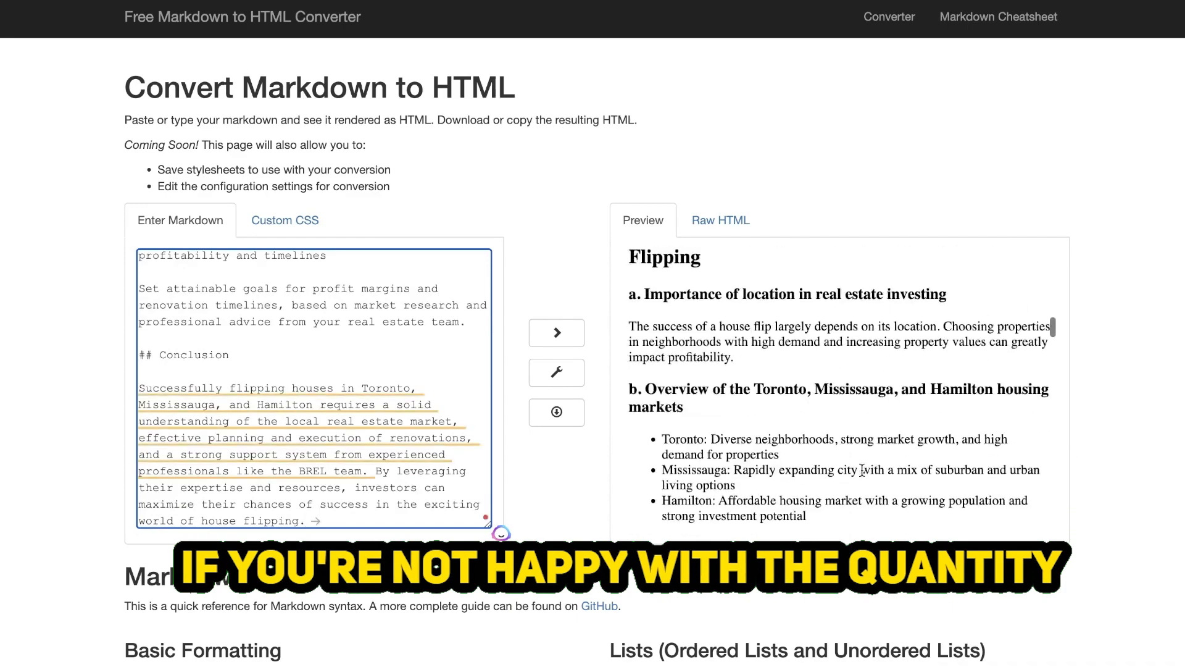
{"action": "scroll", "coordinate": [862, 469], "scroll_direction": "down", "scroll_amount": 10}
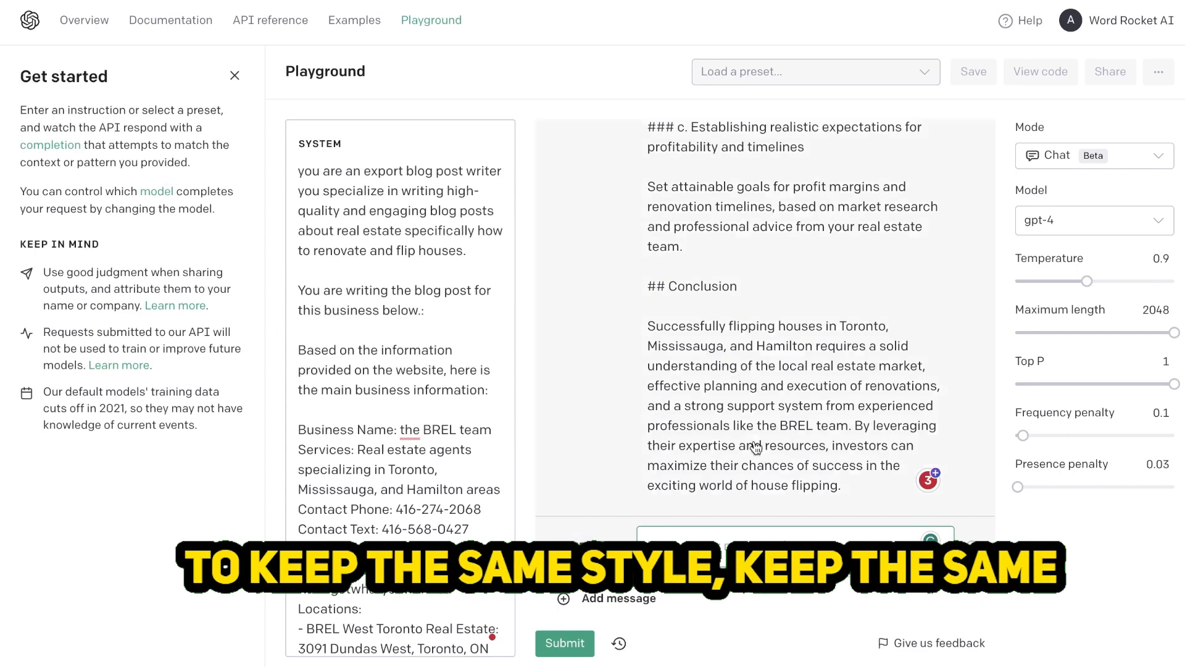
Back in the OpenAI Playground, write a follow-up message asking to expand the blog post's paragraphs while keeping the same style, format, lists and tables
{"action": "scroll", "coordinate": [780, 344], "scroll_direction": "up", "scroll_amount": 3}
{"action": "scroll", "coordinate": [780, 343], "scroll_direction": "down", "scroll_amount": 3}
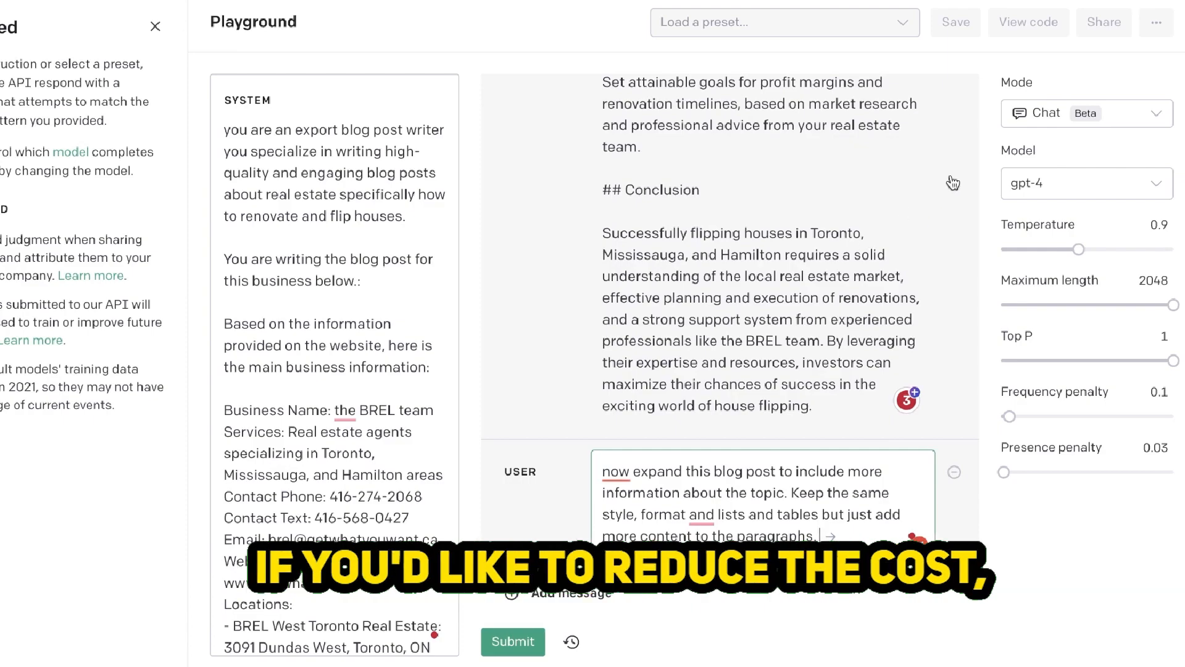
{"action": "scroll", "coordinate": [889, 186], "scroll_direction": "up", "scroll_amount": 20}
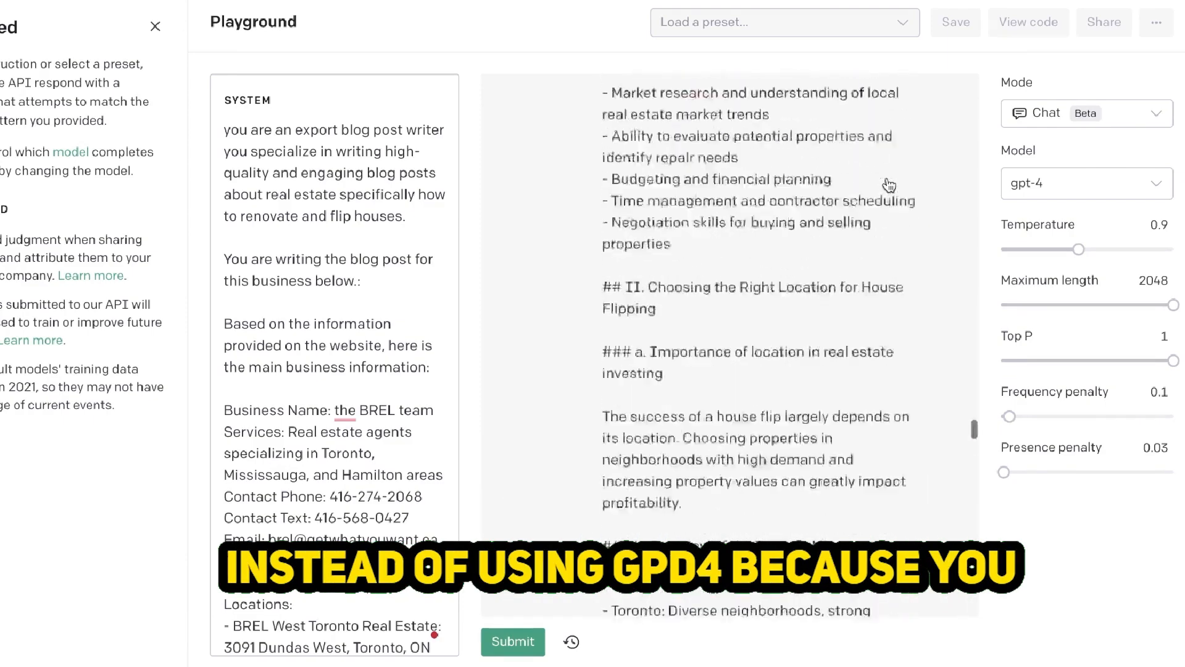
Delete the blog post outline and the earlier message preceding it from the conversation
{"action": "scroll", "coordinate": [889, 185], "scroll_direction": "up", "scroll_amount": 20}
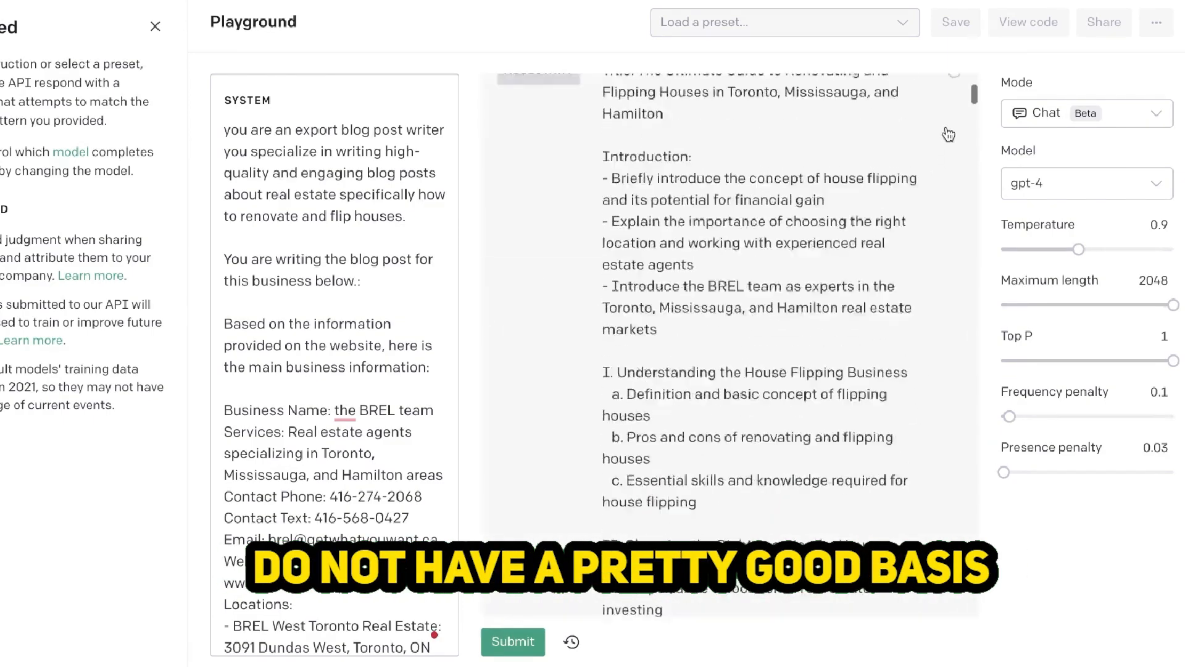
{"action": "scroll", "coordinate": [949, 134], "scroll_direction": "up", "scroll_amount": 3}
{"action": "left_click", "coordinate": [955, 110]}
{"action": "scroll", "coordinate": [957, 118], "scroll_direction": "up", "scroll_amount": 20}
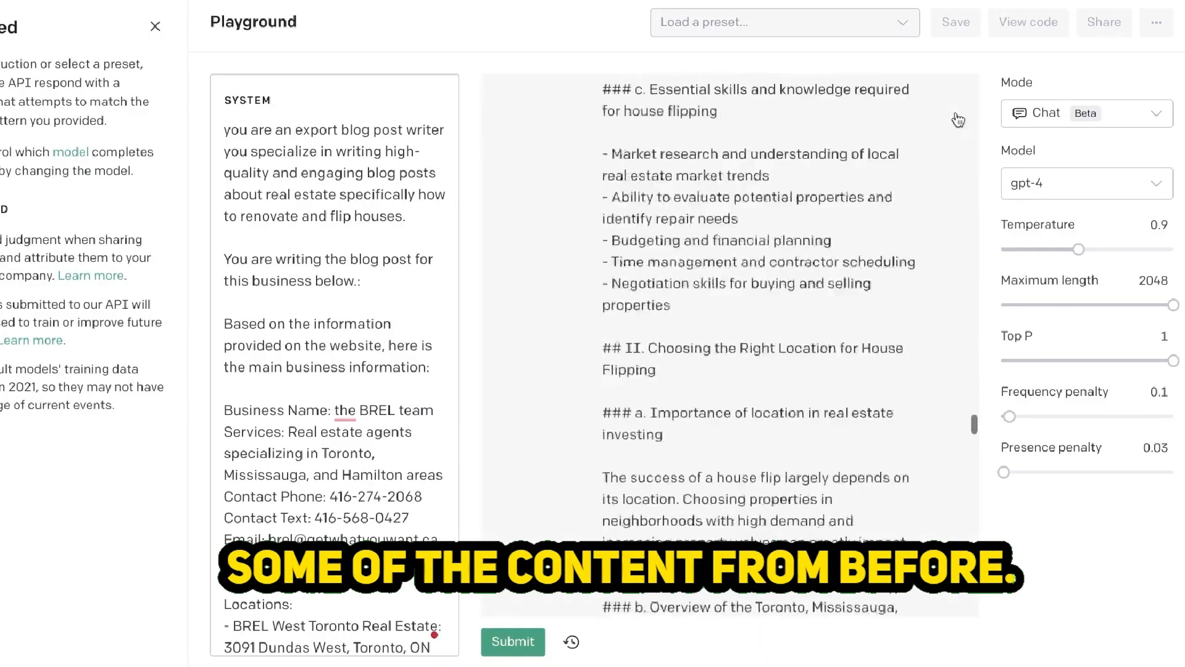
{"action": "scroll", "coordinate": [959, 120], "scroll_direction": "up", "scroll_amount": 20}
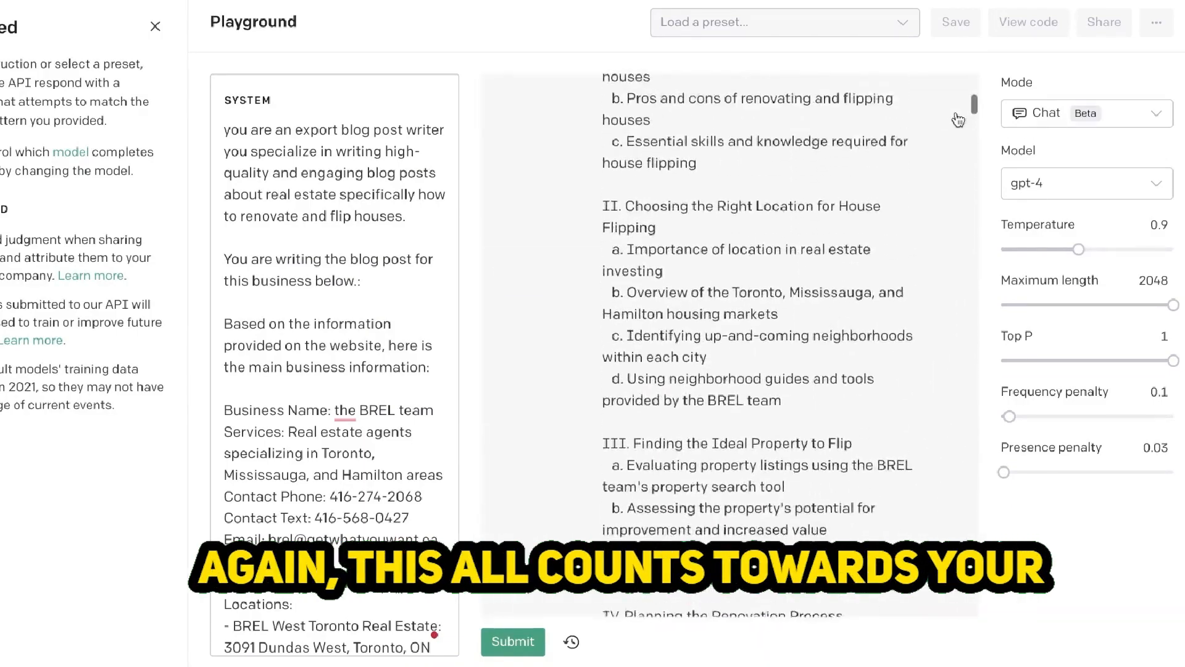
{"action": "scroll", "coordinate": [959, 120], "scroll_direction": "up", "scroll_amount": 7}
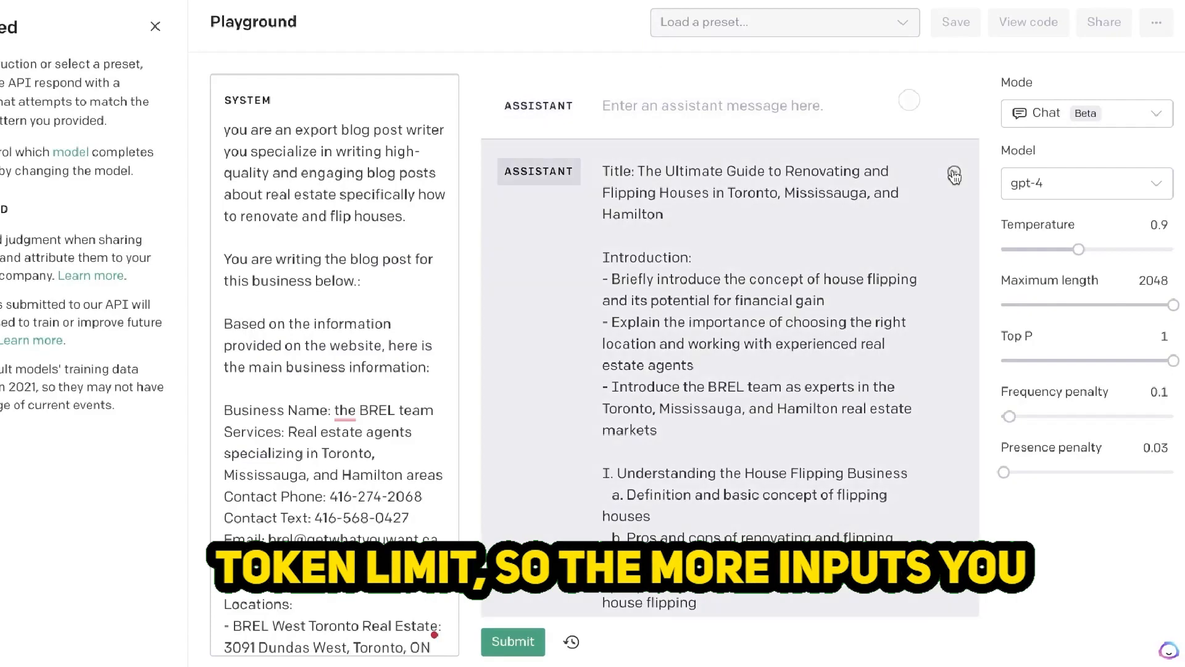
{"action": "left_click", "coordinate": [953, 170]}
Delete the message with the writing instructions and keyword list, keeping the full article and the expansion request in the conversation
{"action": "scroll", "coordinate": [899, 168], "scroll_direction": "up", "scroll_amount": 15}
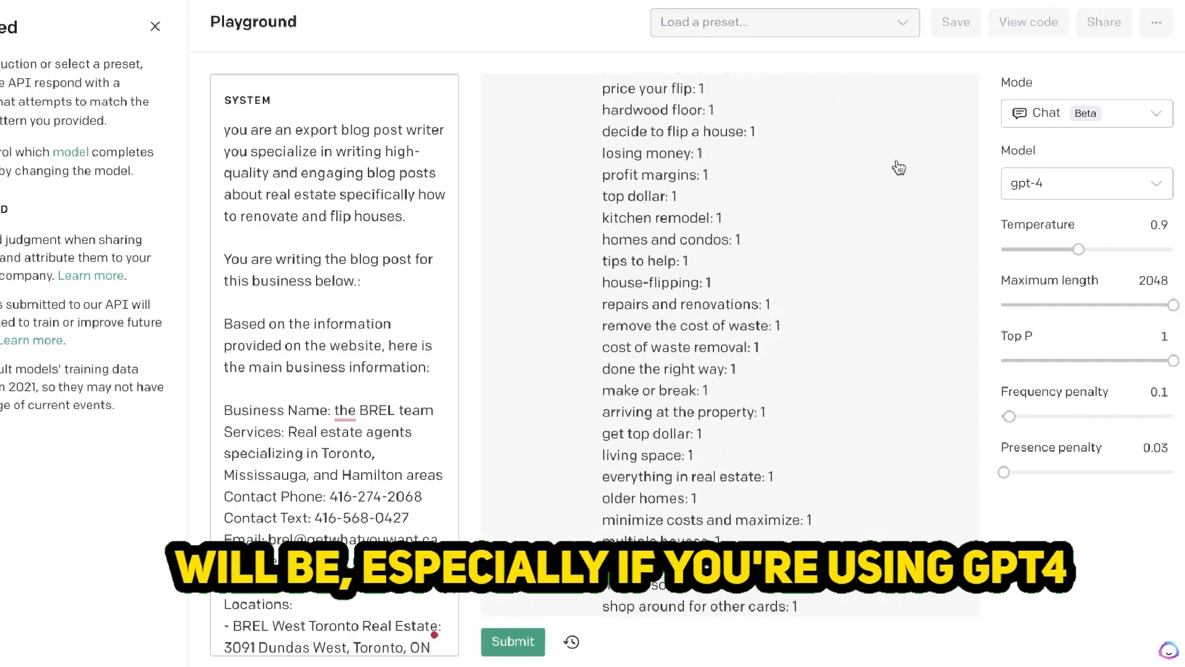
{"action": "scroll", "coordinate": [899, 168], "scroll_direction": "up", "scroll_amount": 7}
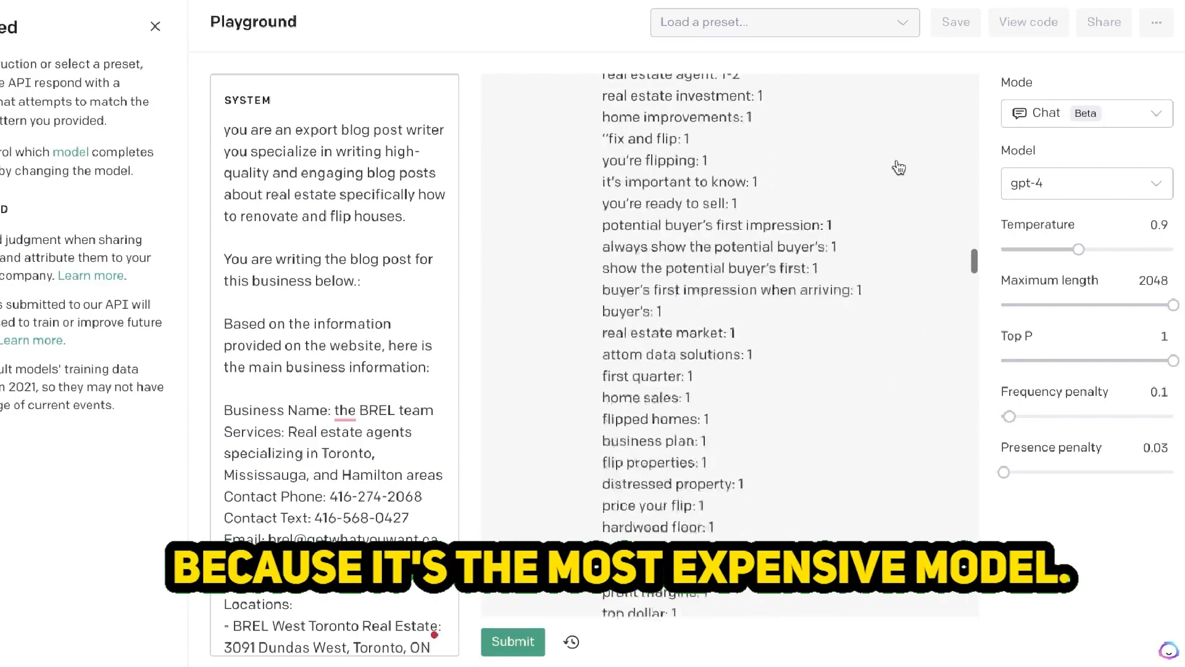
{"action": "scroll", "coordinate": [899, 168], "scroll_direction": "up", "scroll_amount": 8}
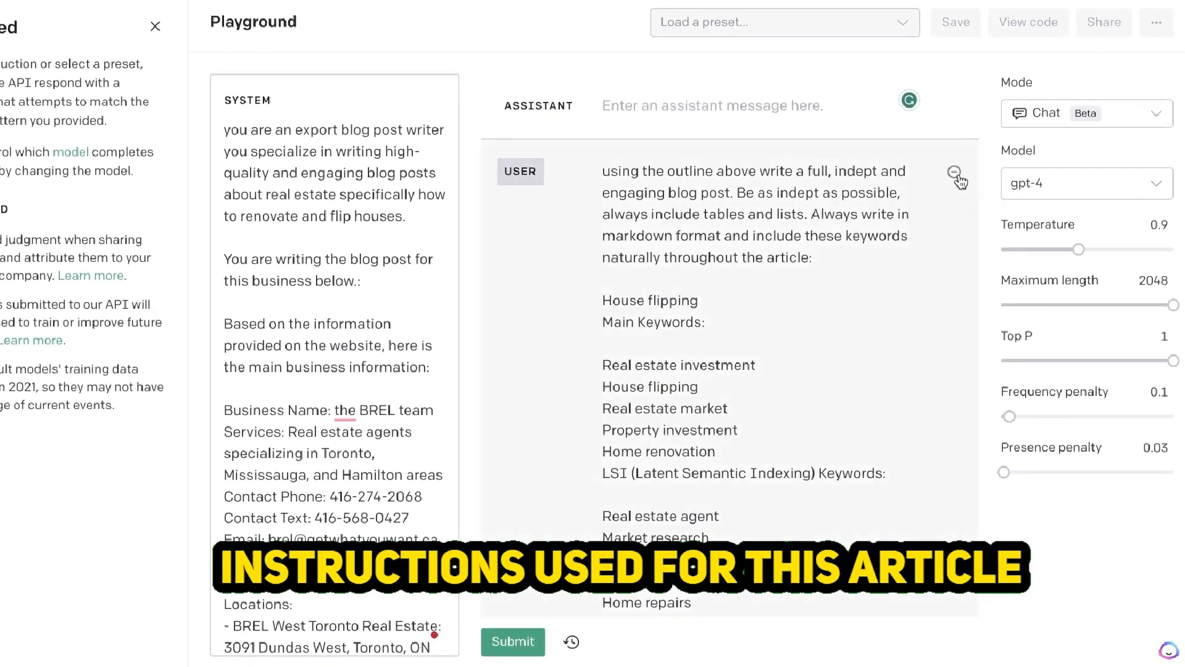
{"action": "scroll", "coordinate": [956, 176], "scroll_direction": "down", "scroll_amount": 15}
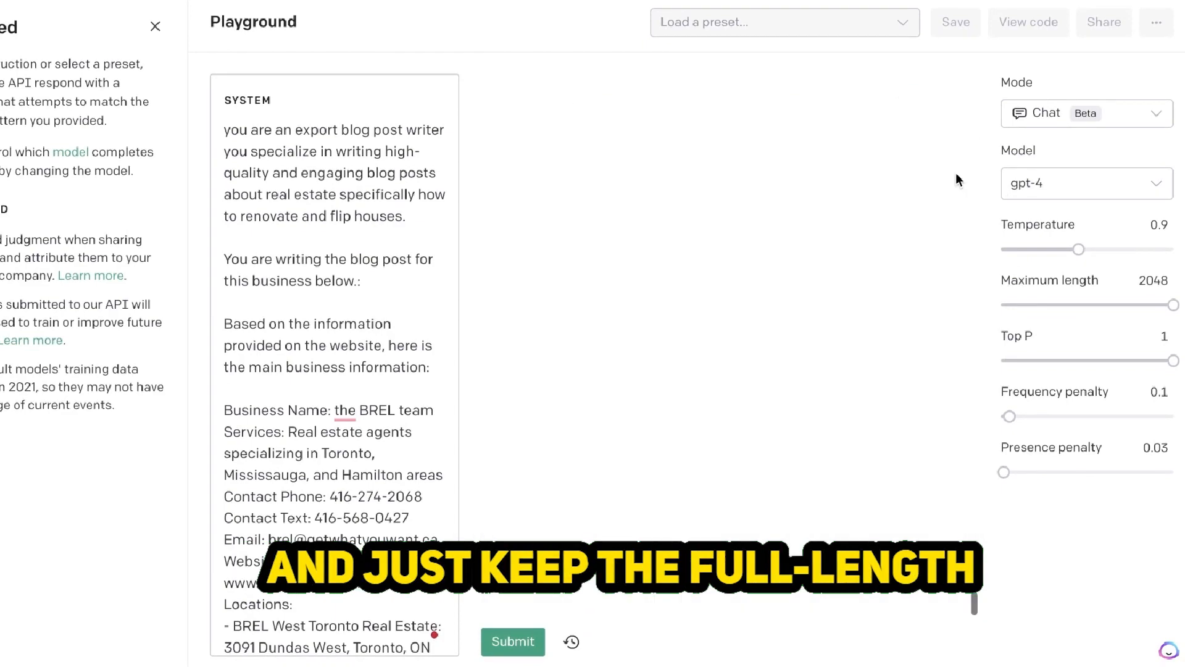
{"action": "scroll", "coordinate": [958, 181], "scroll_direction": "up", "scroll_amount": 12}
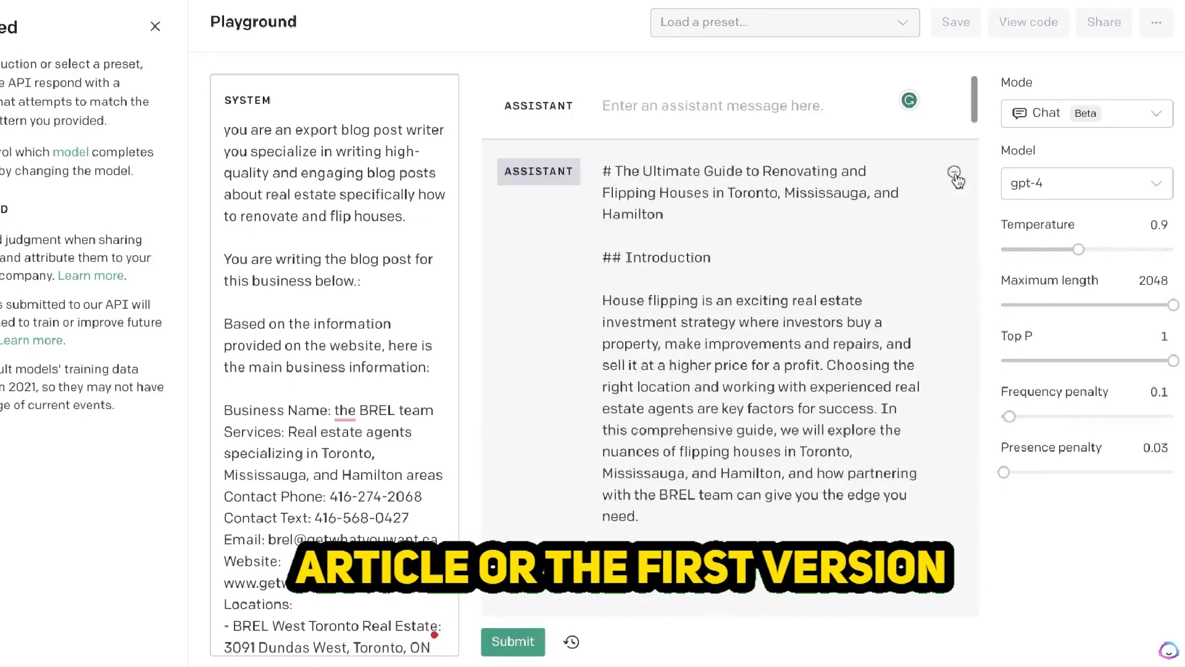
Switch the model to gpt-3.5-turbo and submit the request to expand the blog post
{"action": "scroll", "coordinate": [899, 255], "scroll_direction": "down", "scroll_amount": 15}
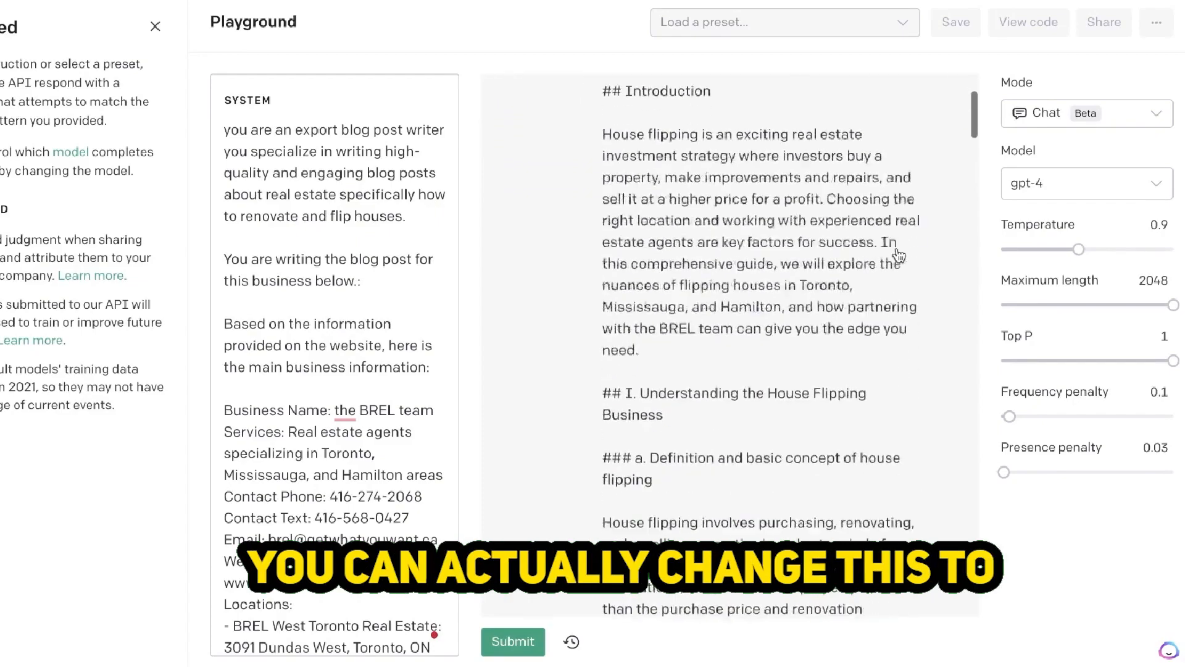
{"action": "scroll", "coordinate": [899, 255], "scroll_direction": "down", "scroll_amount": 15}
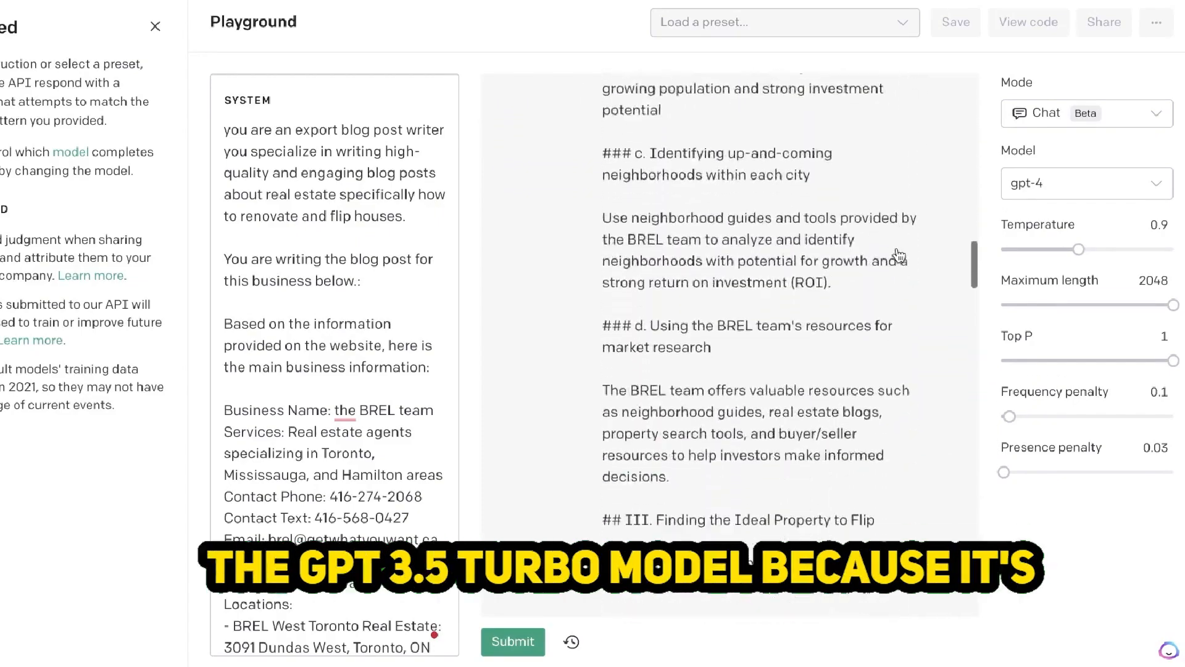
{"action": "scroll", "coordinate": [899, 256], "scroll_direction": "down", "scroll_amount": 10}
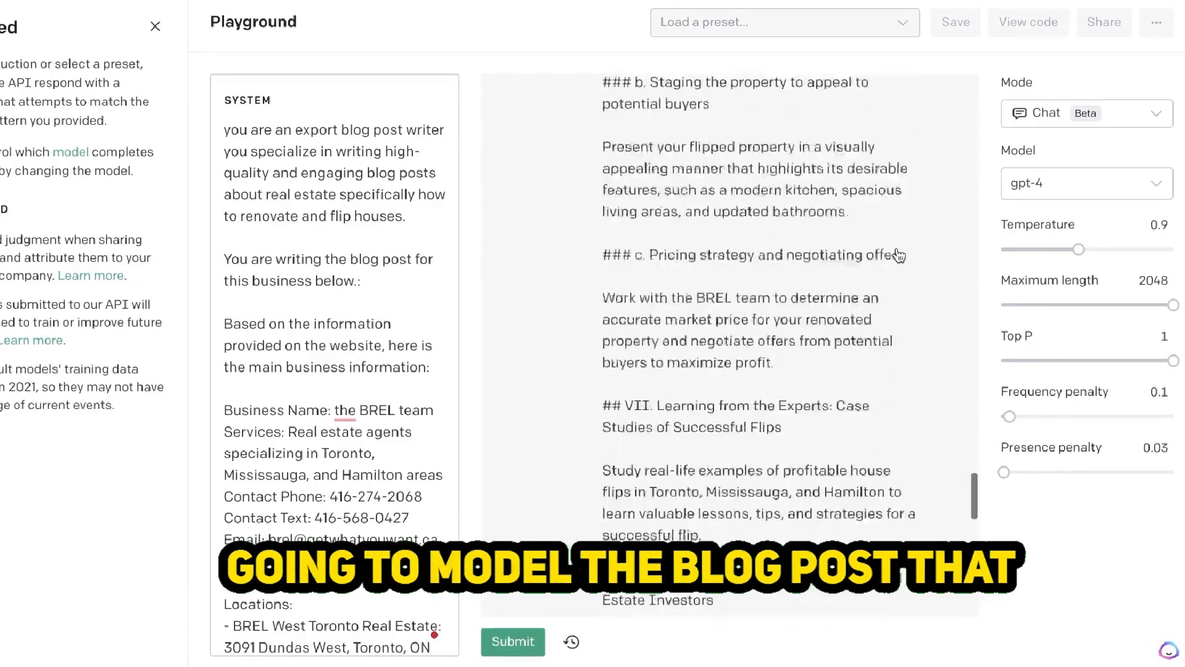
{"action": "left_click", "coordinate": [1085, 192]}
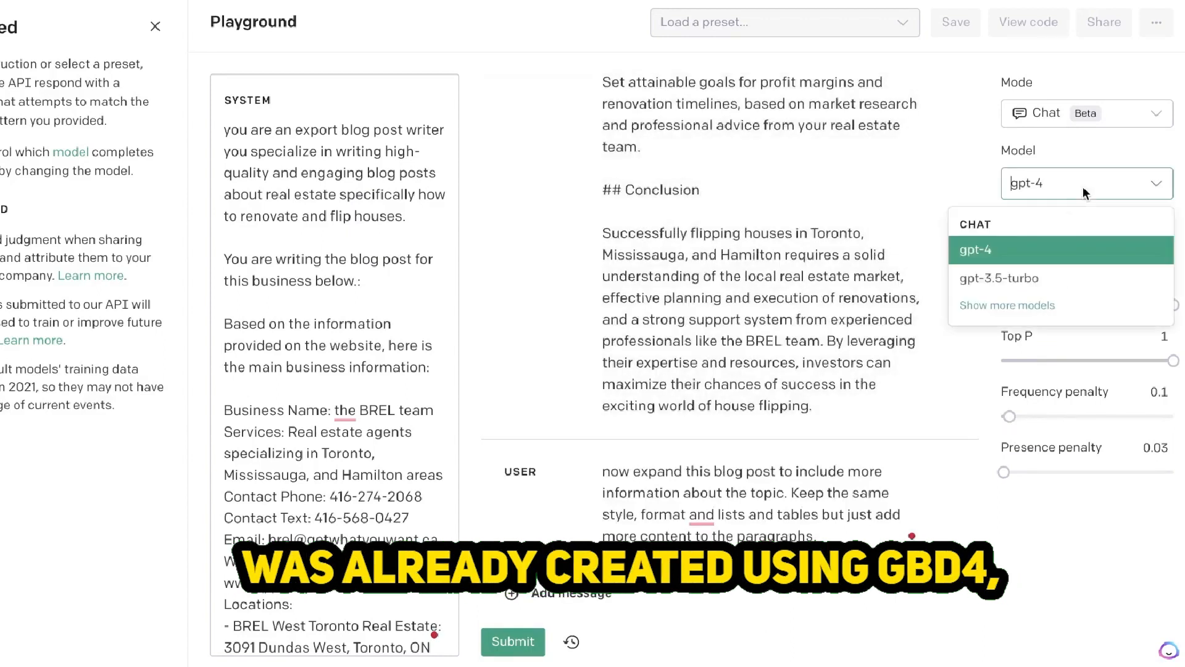
{"action": "left_click", "coordinate": [1026, 281]}
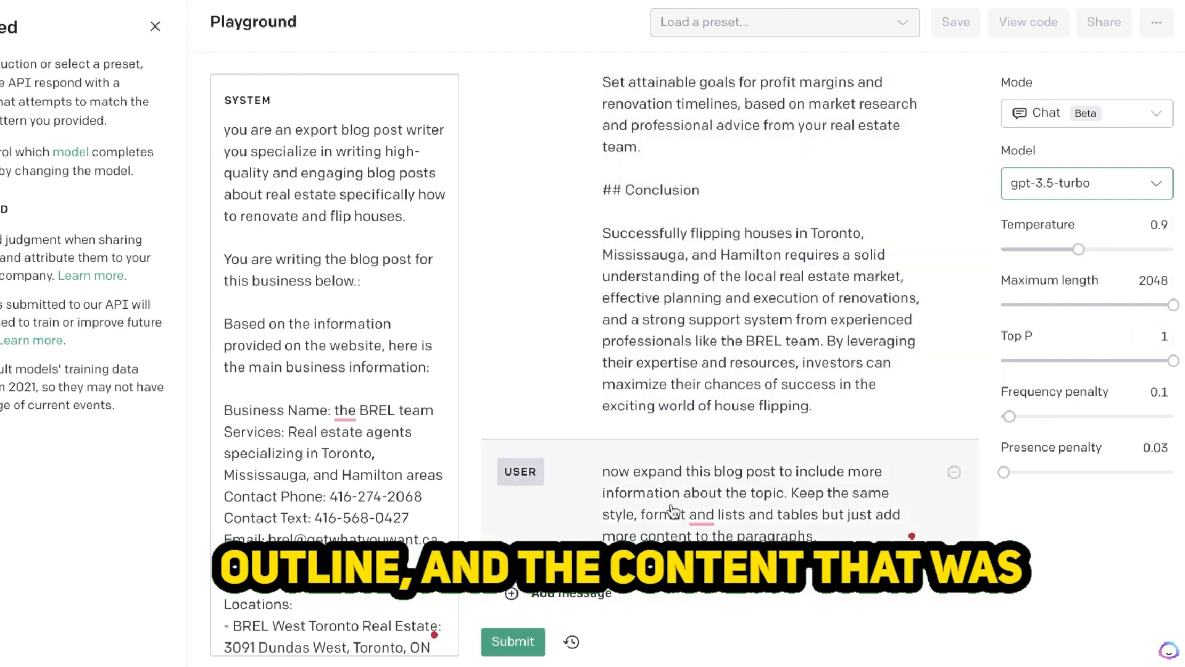
{"action": "left_click", "coordinate": [513, 642]}
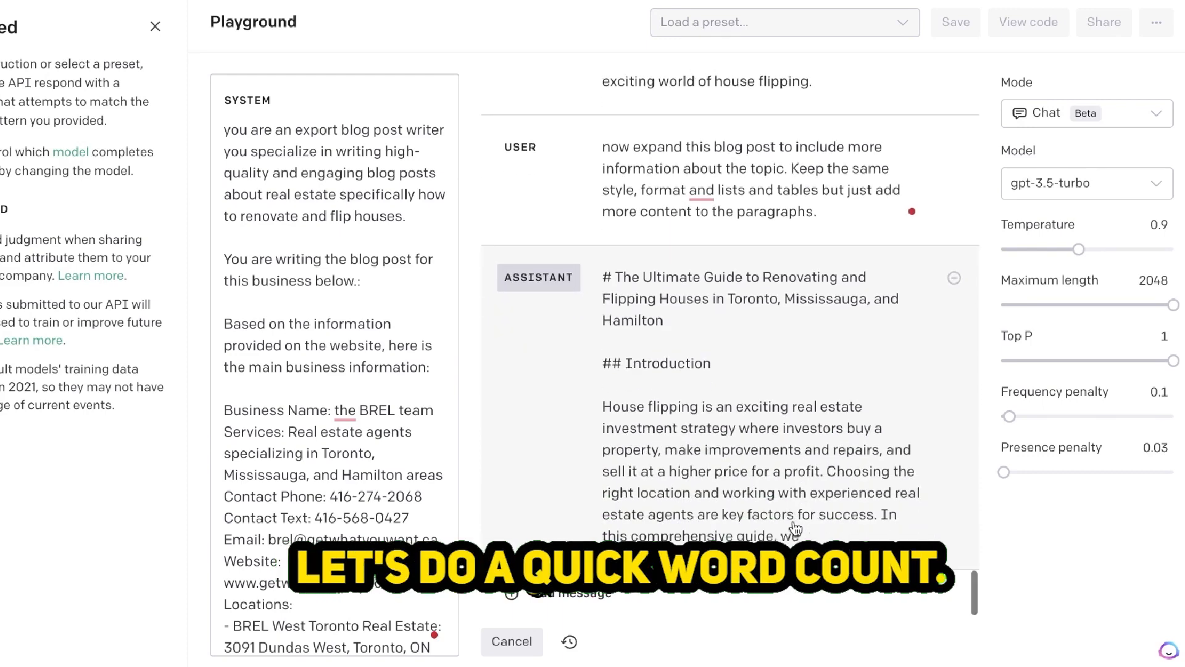
Count the words of the expanded article with Word Counter Plus and close the result
{"action": "left_click_drag", "start_coordinate": [821, 536], "coordinate": [647, 14]}
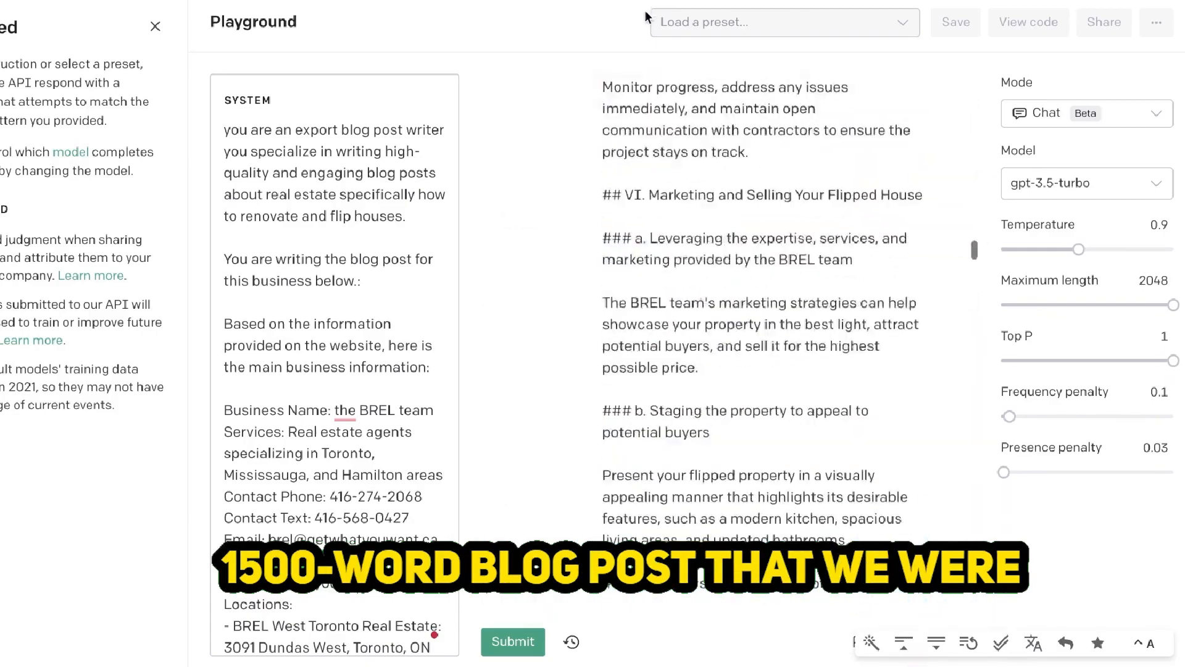
{"action": "scroll", "coordinate": [680, 289], "scroll_direction": "down", "scroll_amount": 20}
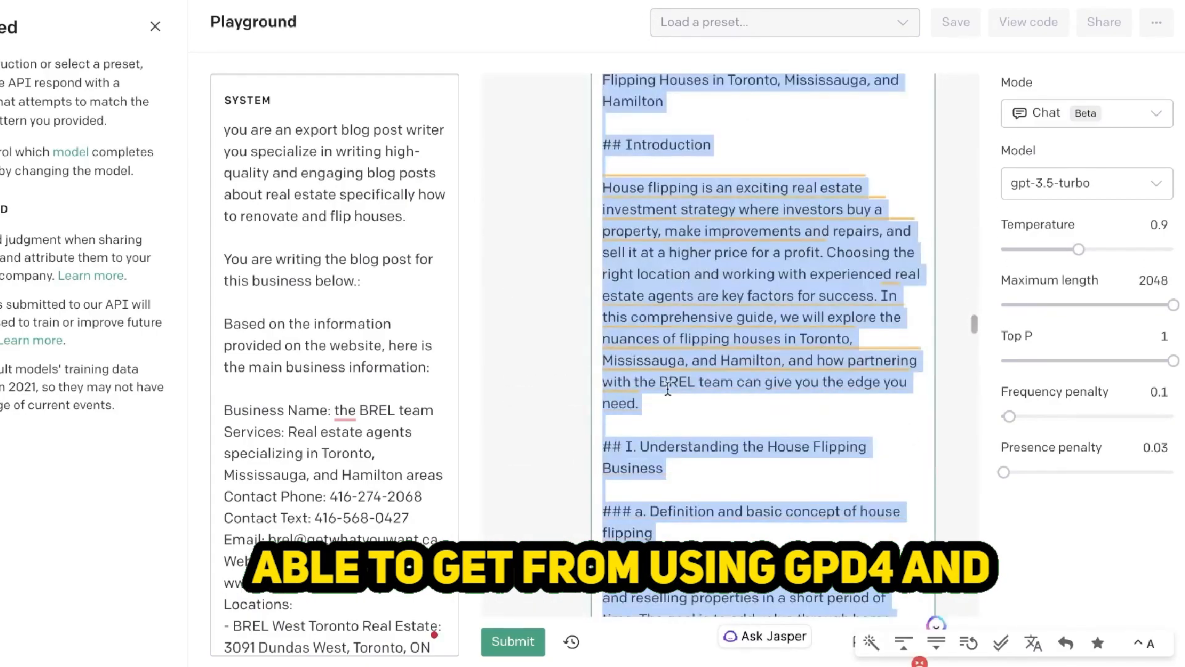
{"action": "right_click", "coordinate": [655, 442]}
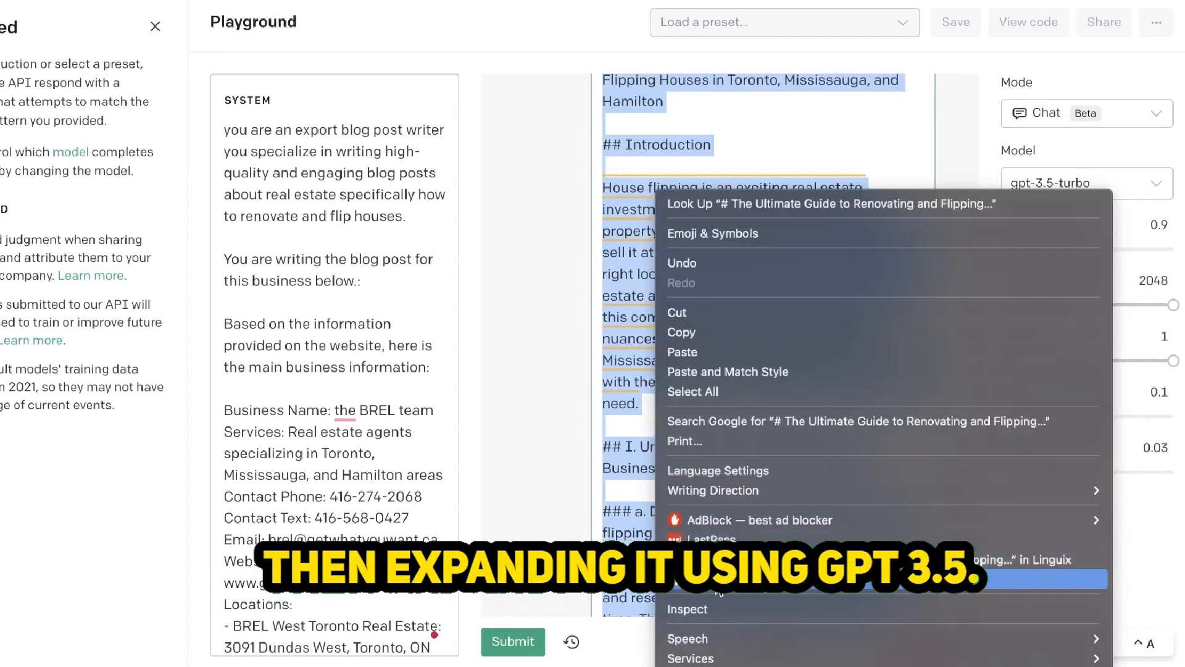
{"action": "left_click", "coordinate": [717, 581]}
{"action": "left_click", "coordinate": [576, 221]}
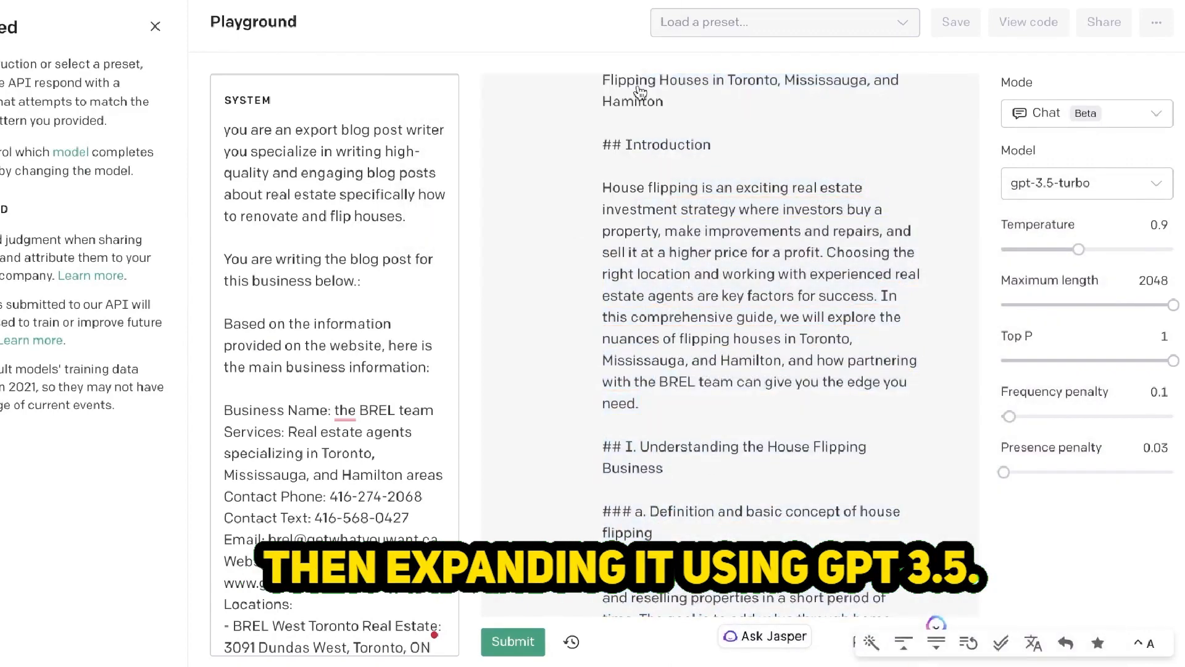
Select the entire expanded article in the assistant's reply and copy it
{"action": "left_click", "coordinate": [716, 213]}
{"action": "key", "text": "super+a"}
{"action": "scroll", "coordinate": [715, 208], "scroll_direction": "down", "scroll_amount": 7}
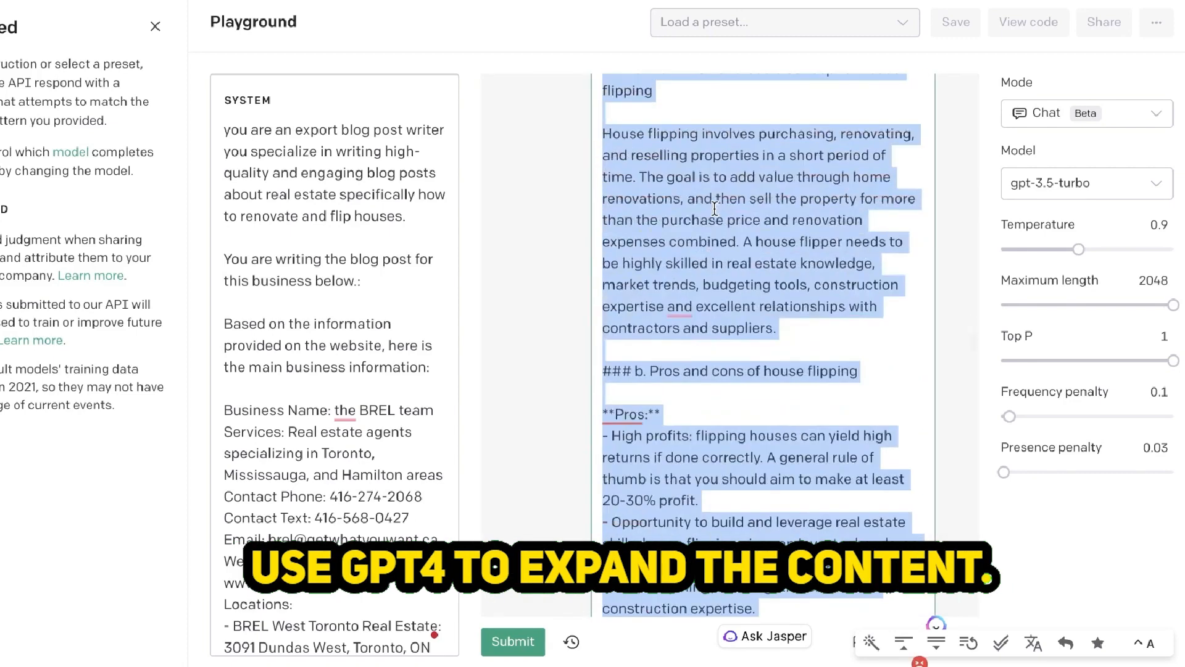
{"action": "scroll", "coordinate": [715, 209], "scroll_direction": "down", "scroll_amount": 1}
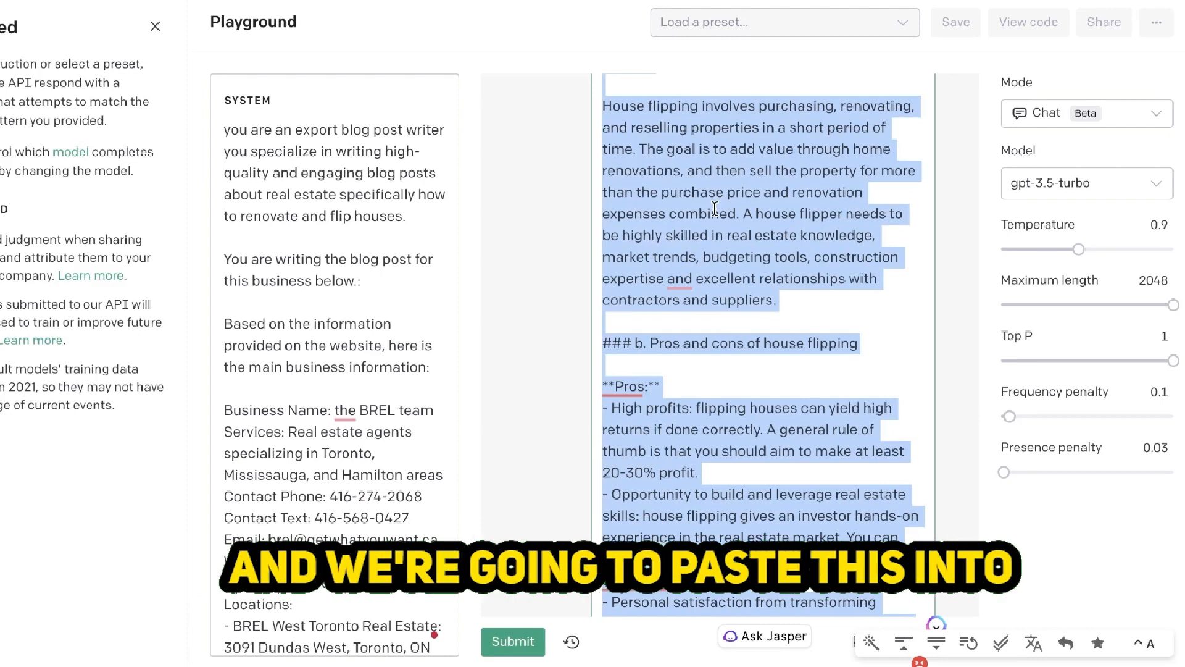
{"action": "right_click", "coordinate": [715, 208]}
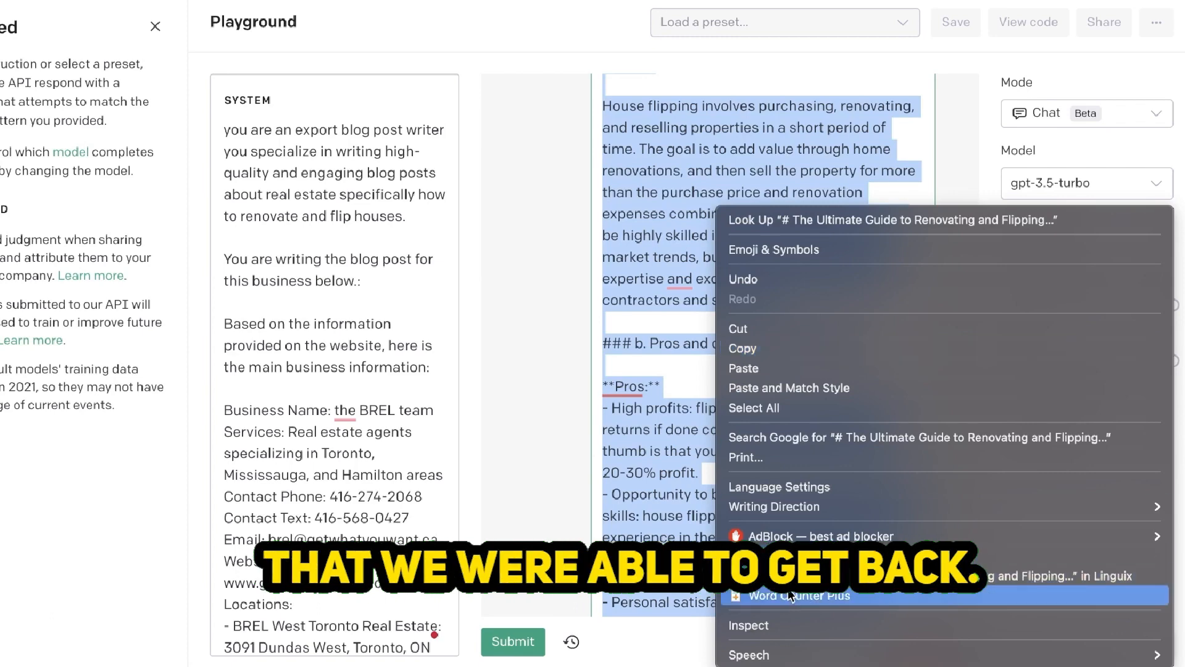
{"action": "left_click", "coordinate": [757, 349]}
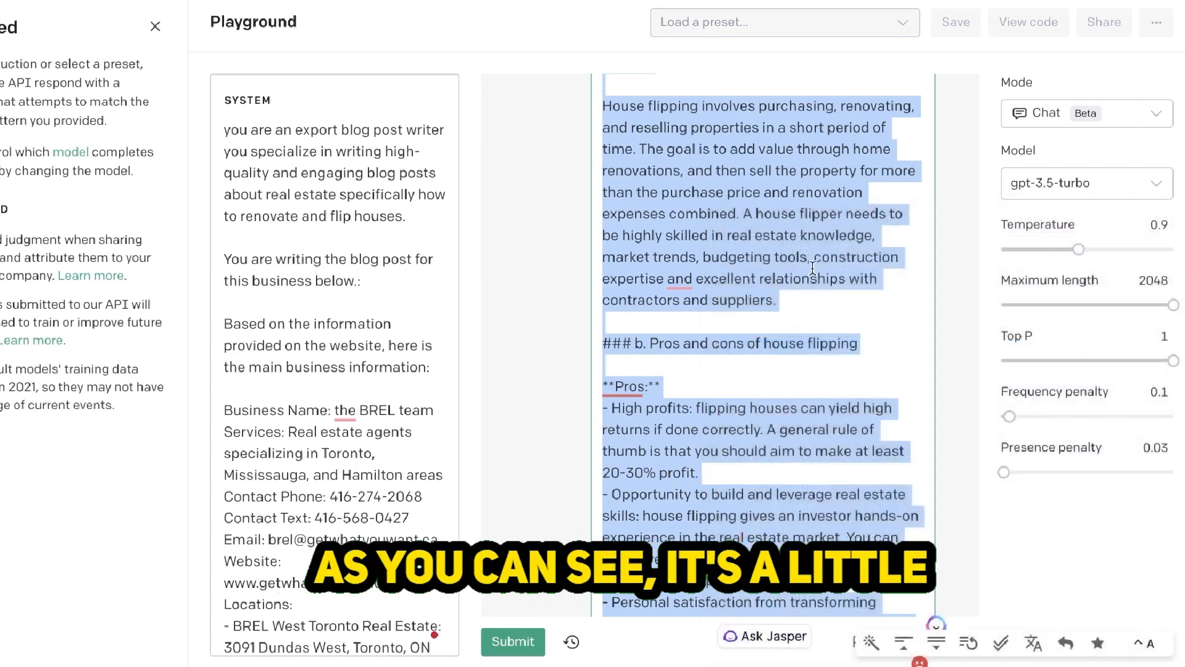
Switch to the Markdown to HTML converter, replace the old Markdown with the expanded article and look through the rendered preview
{"action": "scroll", "coordinate": [759, 308], "scroll_direction": "up", "scroll_amount": 3}
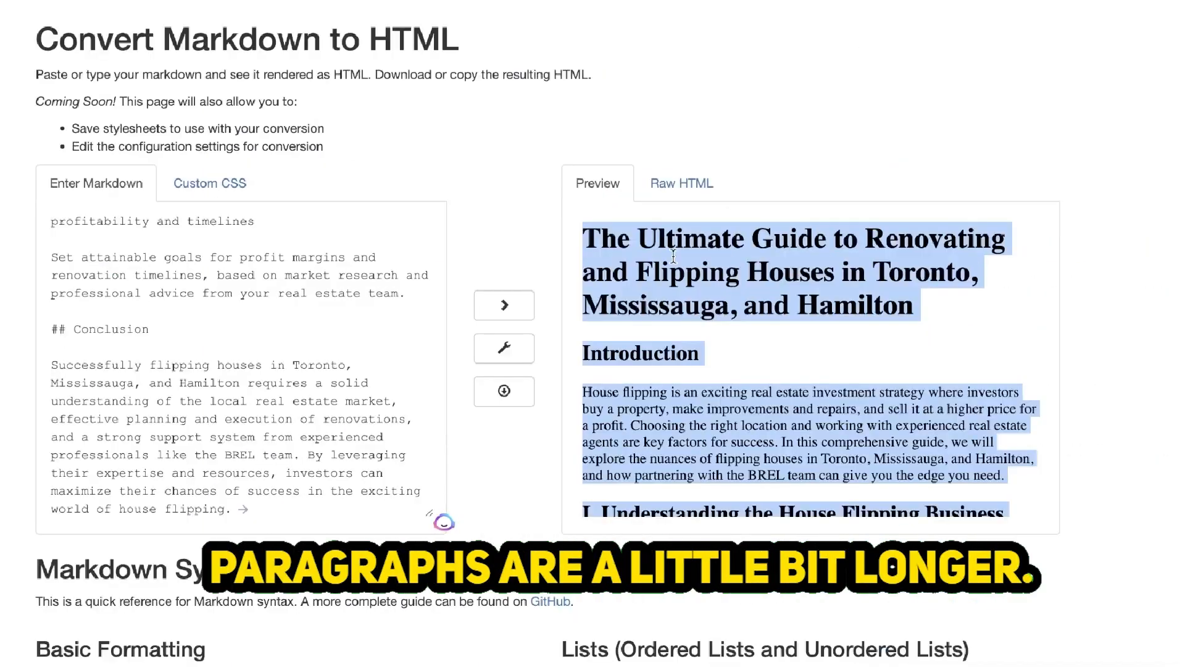
{"action": "left_click", "coordinate": [693, 244]}
{"action": "left_click_drag", "start_coordinate": [584, 244], "coordinate": [800, 525]}
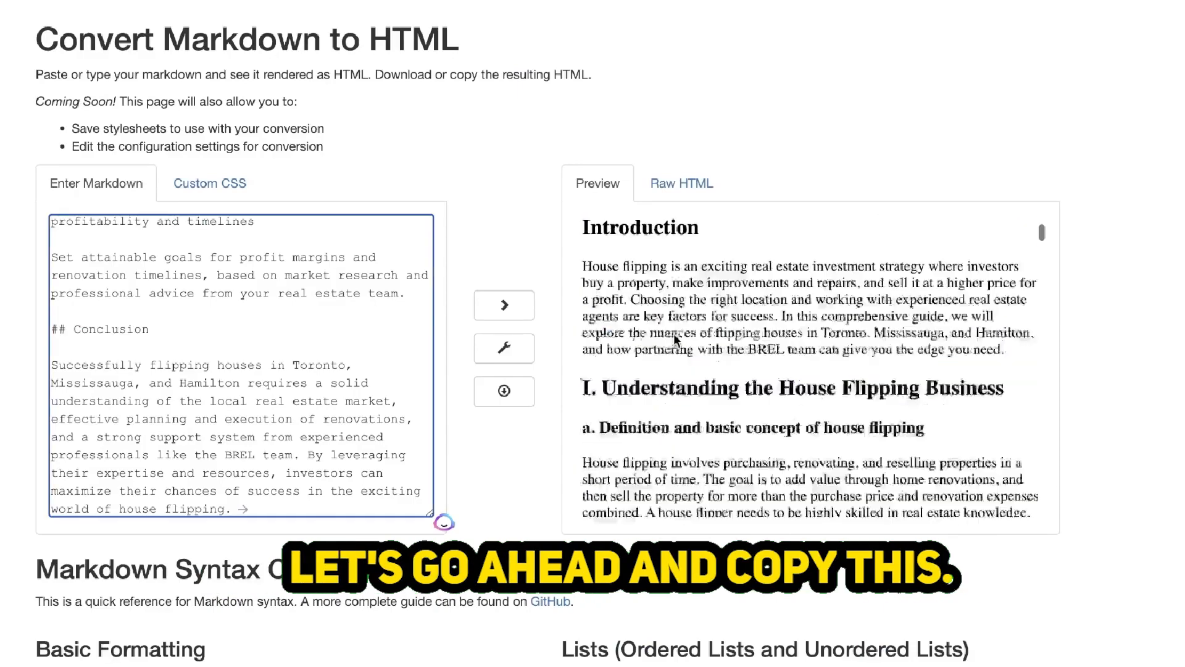
{"action": "scroll", "coordinate": [674, 337], "scroll_direction": "down", "scroll_amount": 5}
{"action": "scroll", "coordinate": [677, 340], "scroll_direction": "down", "scroll_amount": 15}
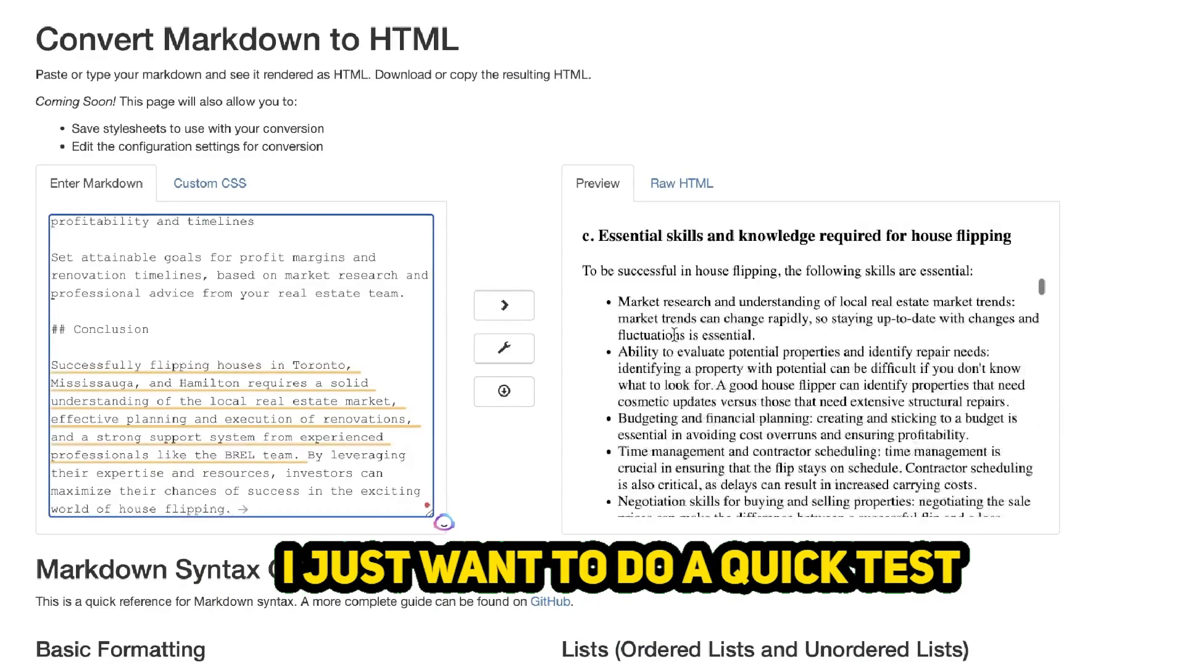
{"action": "scroll", "coordinate": [743, 377], "scroll_direction": "down", "scroll_amount": 12}
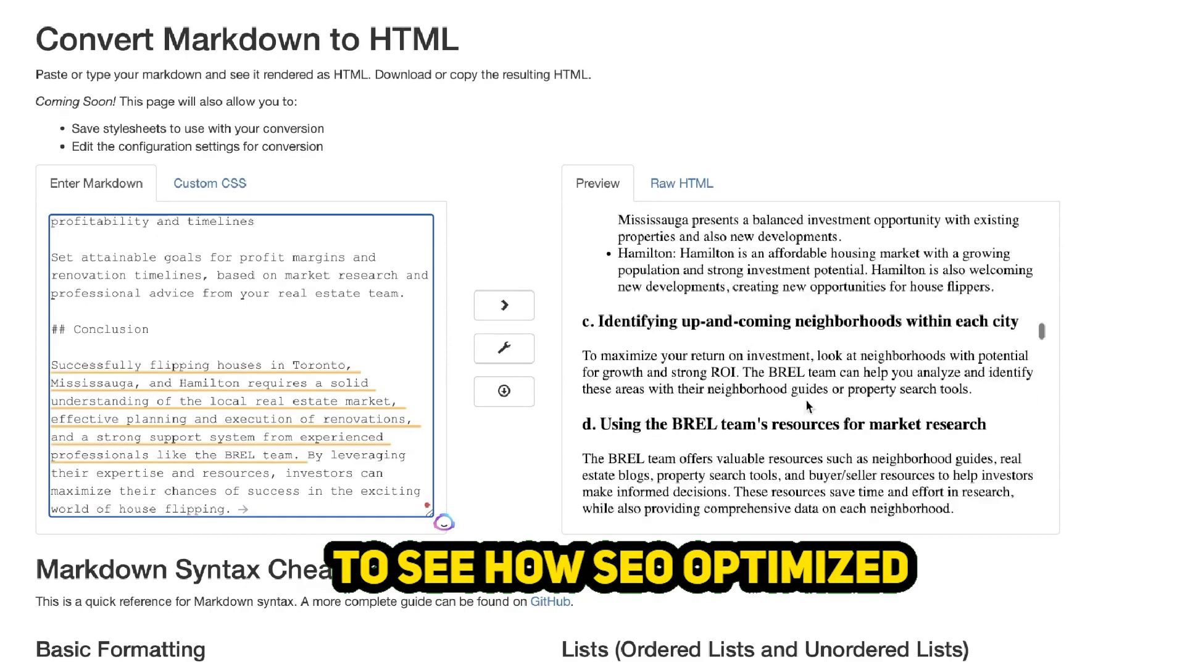
{"action": "scroll", "coordinate": [809, 406], "scroll_direction": "down", "scroll_amount": 15}
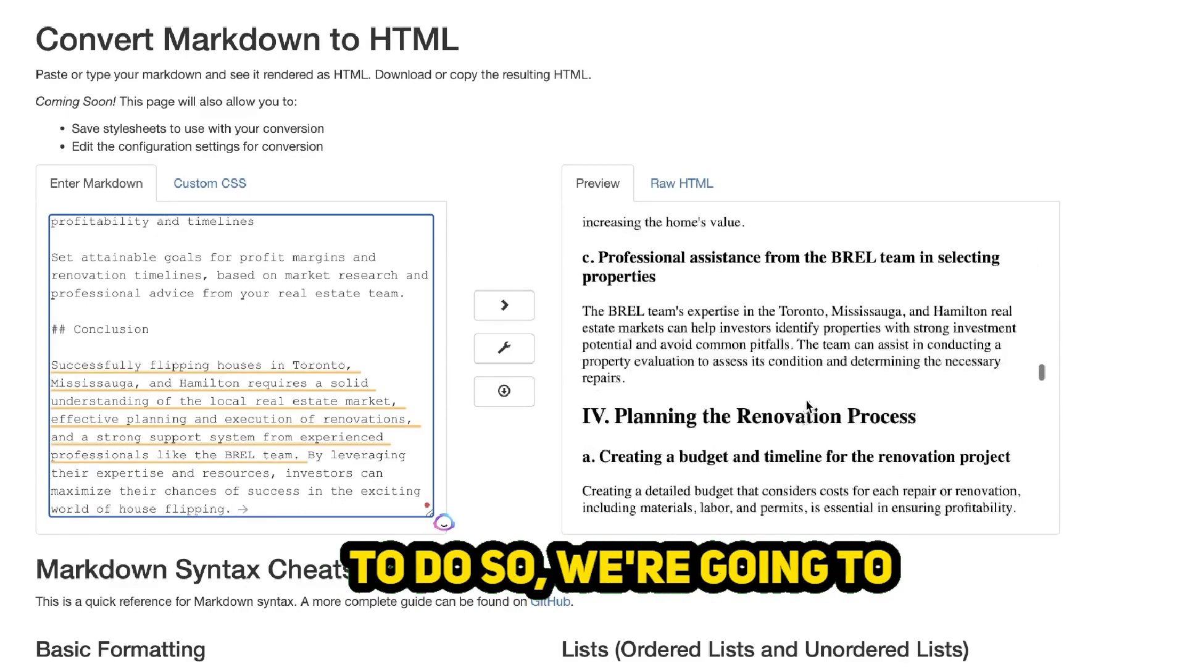
{"action": "scroll", "coordinate": [807, 401], "scroll_direction": "down", "scroll_amount": 3}
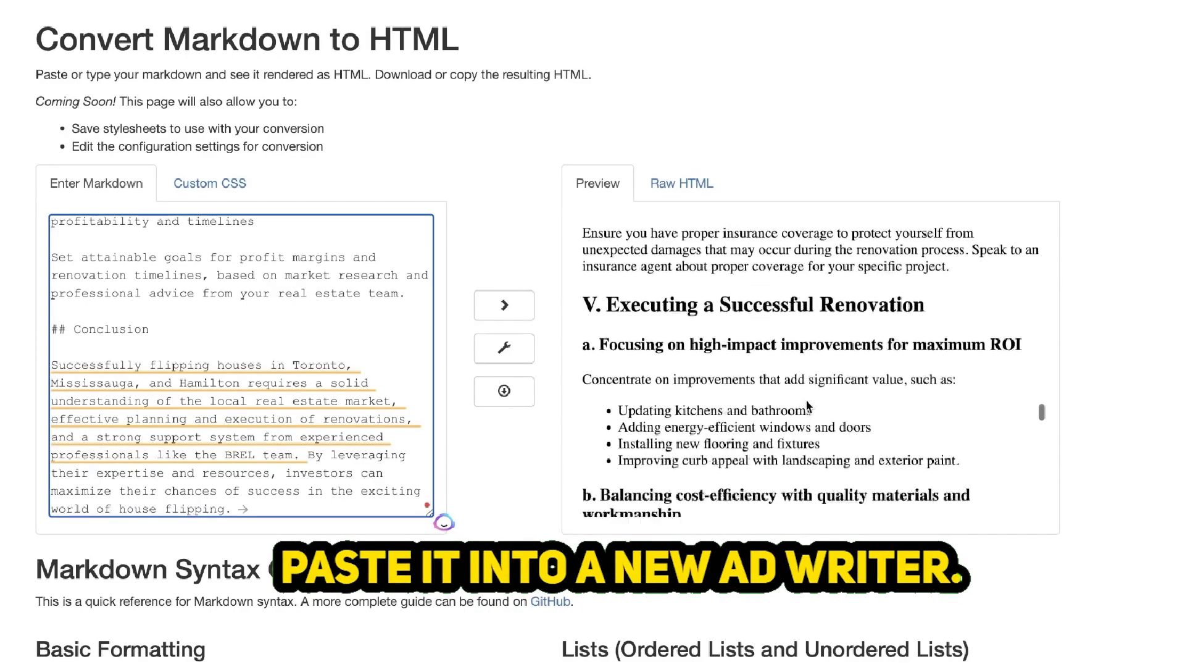
Copy the whole rendered article and paste it into the SEO content editor for the query "how to renovate and flip houses"
{"action": "left_click_drag", "start_coordinate": [634, 495], "coordinate": [575, 129]}
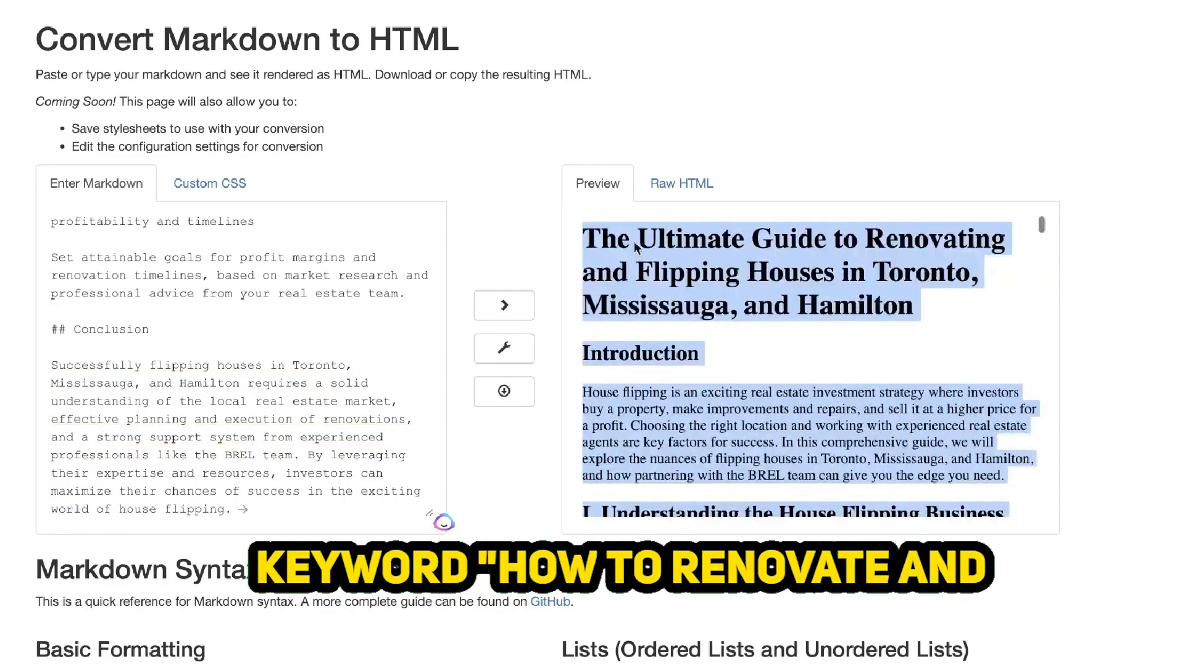
{"action": "right_click", "coordinate": [708, 304]}
{"action": "left_click", "coordinate": [749, 349]}
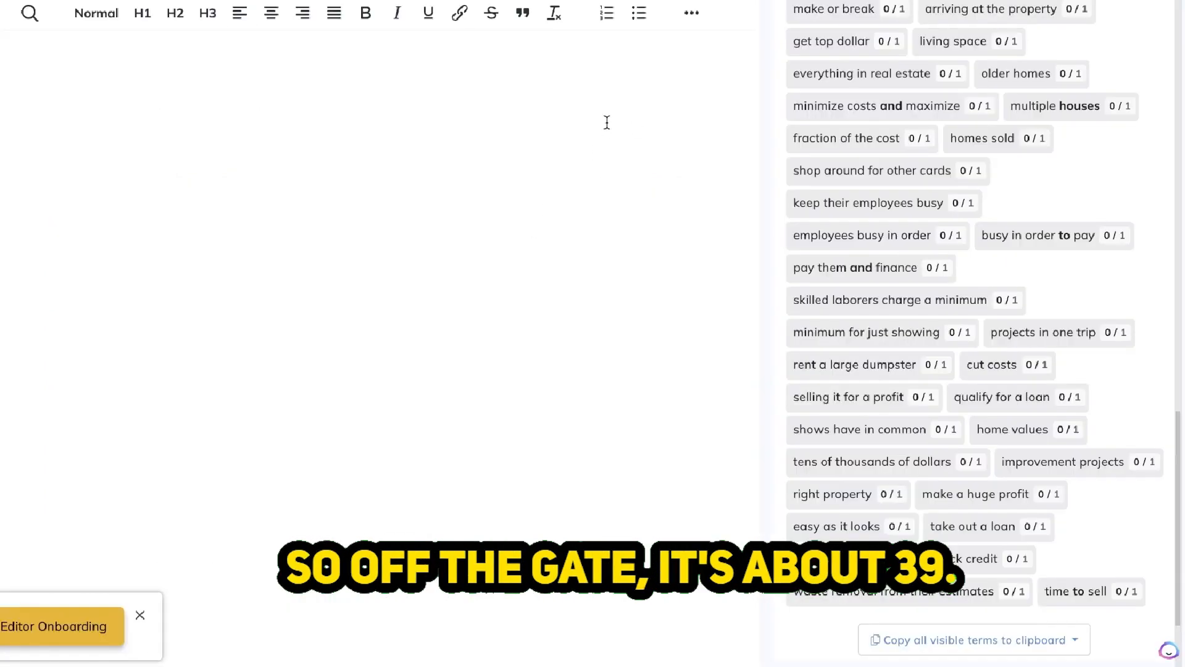
{"action": "scroll", "coordinate": [537, 149], "scroll_direction": "up", "scroll_amount": 4}
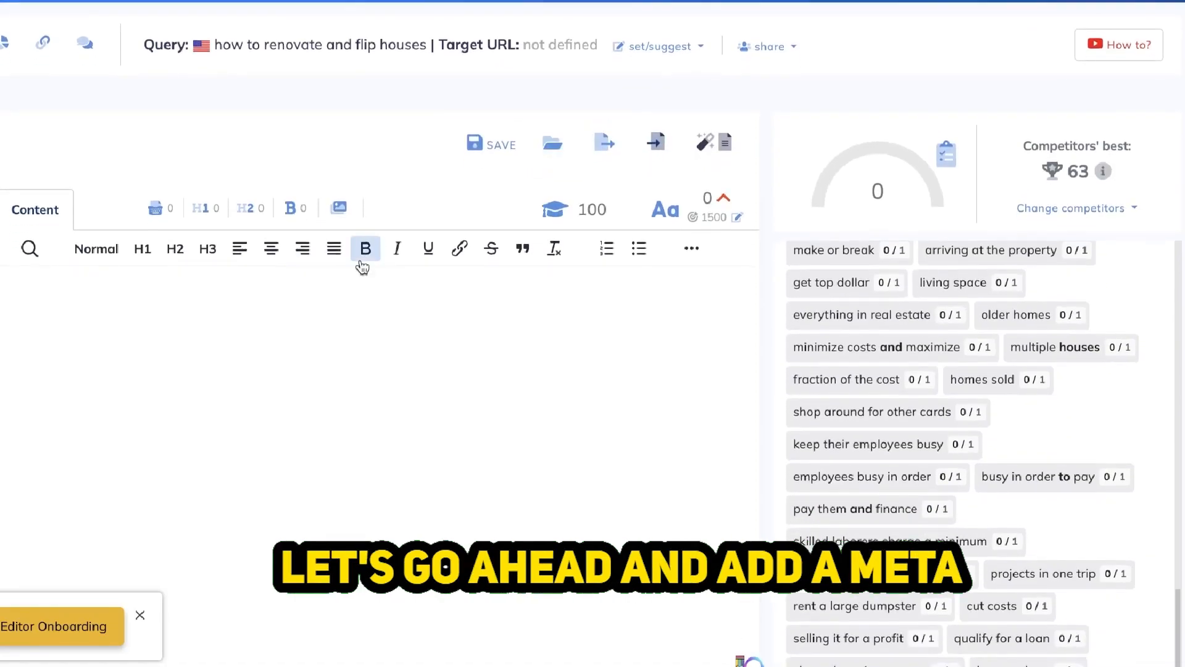
{"action": "key", "text": "ctrl+v"}
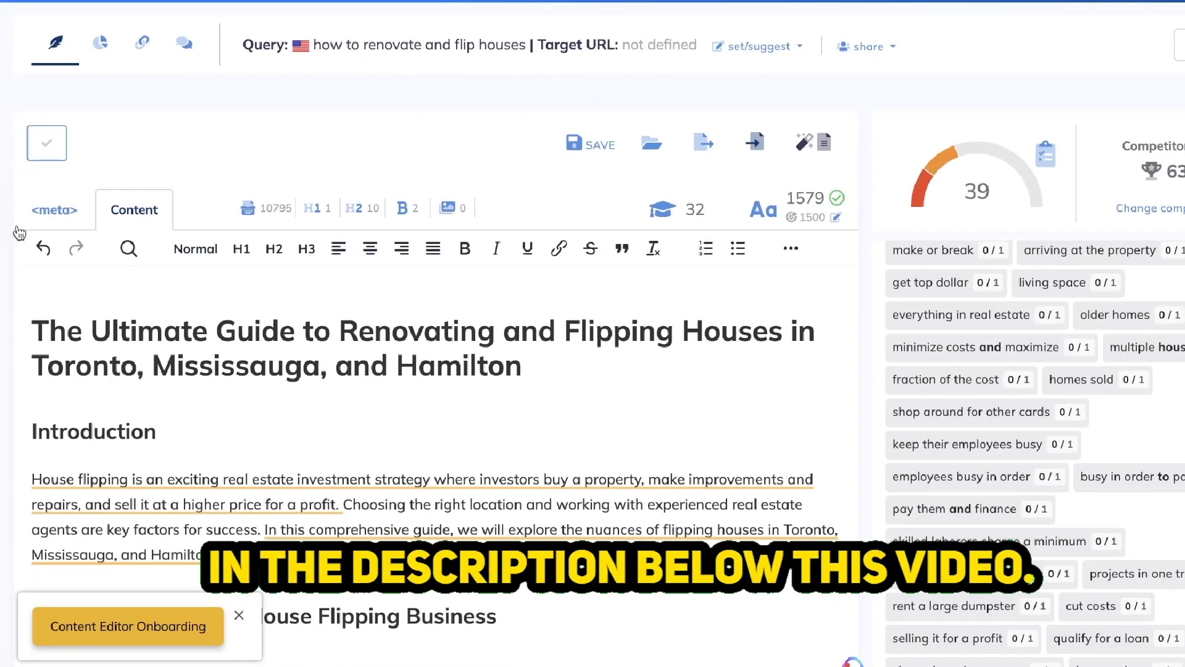
Fill in the article's meta data with the SEO title and meta tag text generated in the OpenAI Playground
{"action": "left_click", "coordinate": [49, 213]}
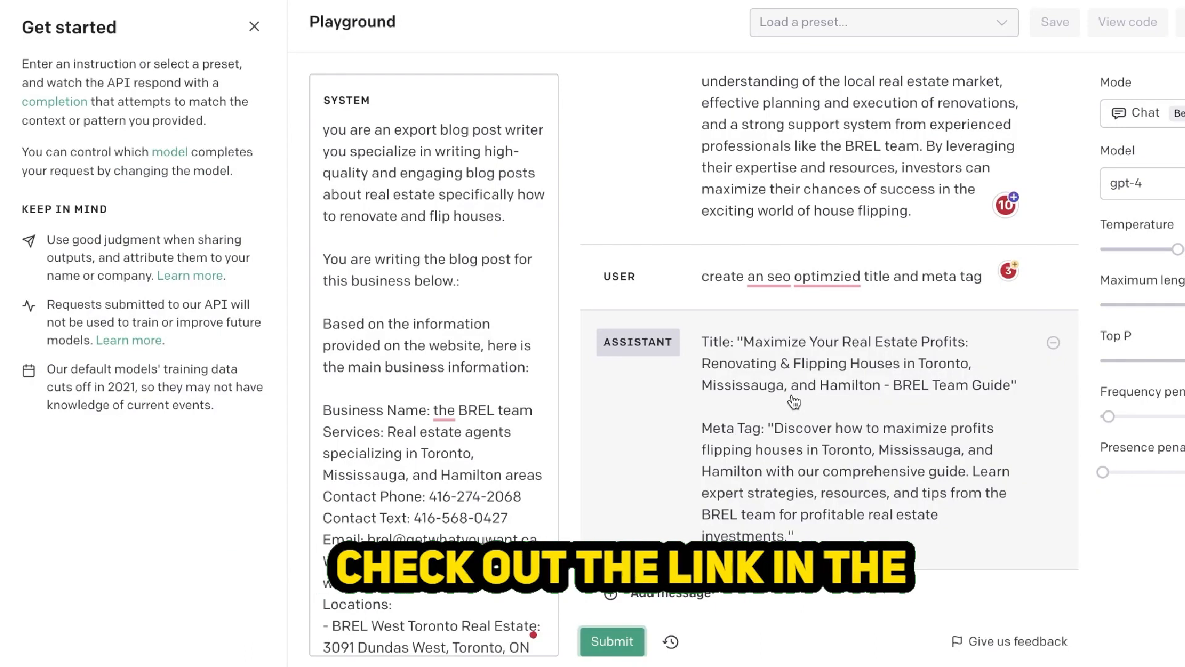
{"action": "left_click", "coordinate": [794, 402]}
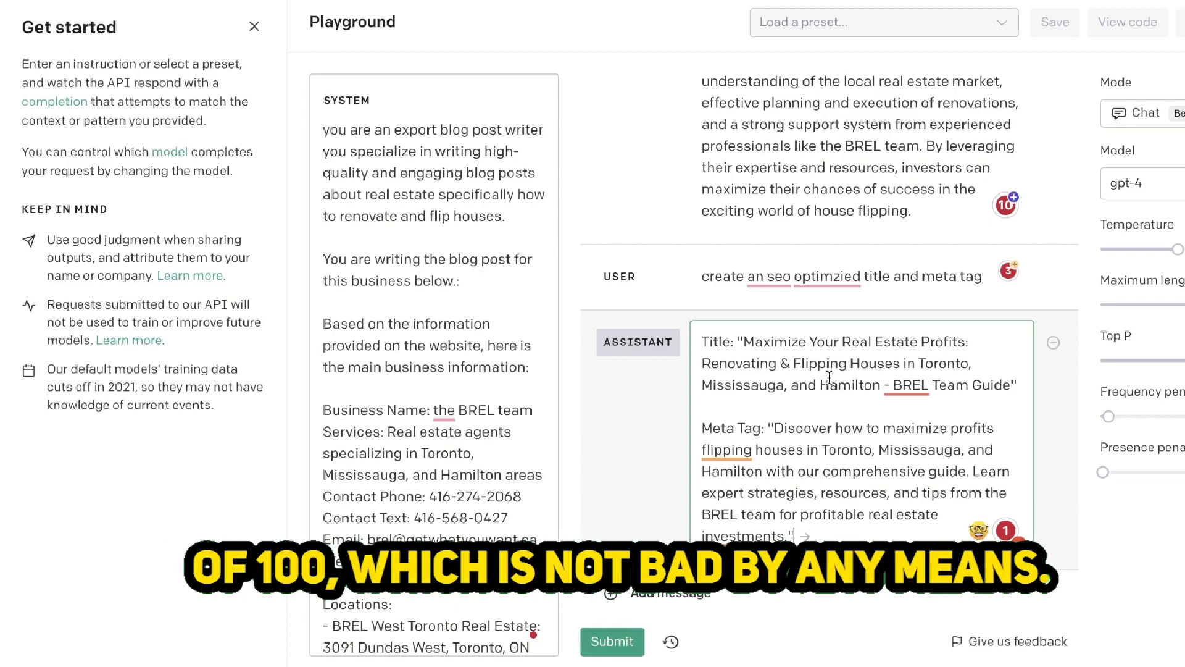
{"action": "triple_click", "coordinate": [736, 342]}
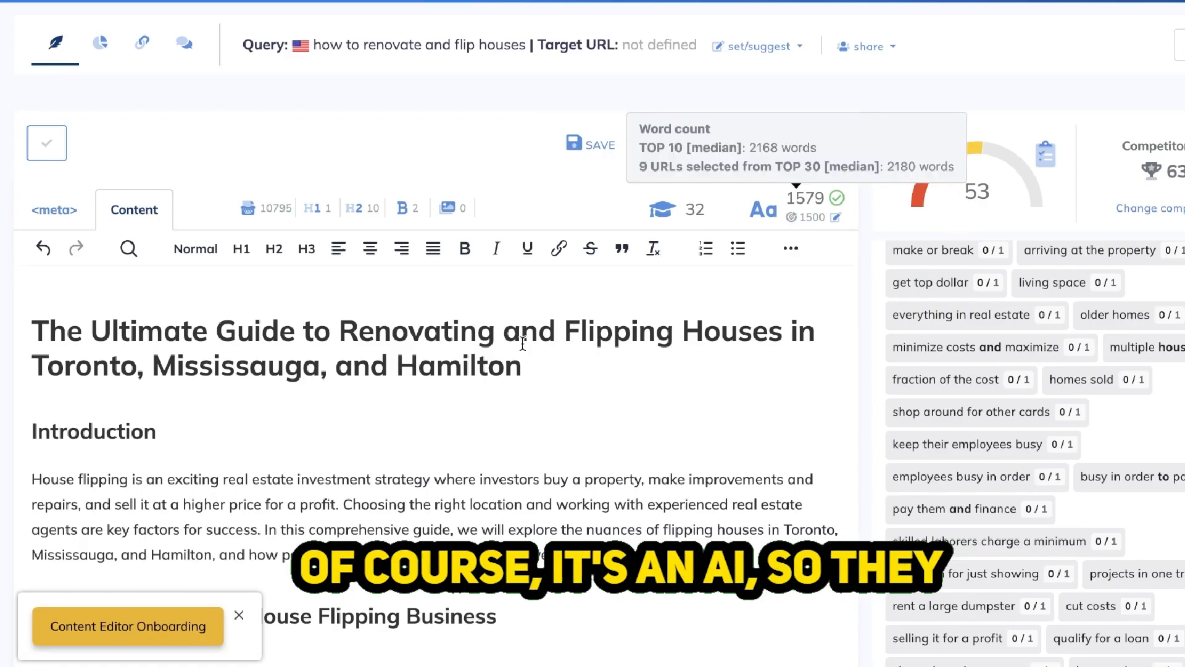
Look over the pasted article in the content editor together with its content score, word count and keyword usage
{"action": "scroll", "coordinate": [522, 343], "scroll_direction": "down", "scroll_amount": 1}
{"action": "scroll", "coordinate": [522, 343], "scroll_direction": "down", "scroll_amount": 8}
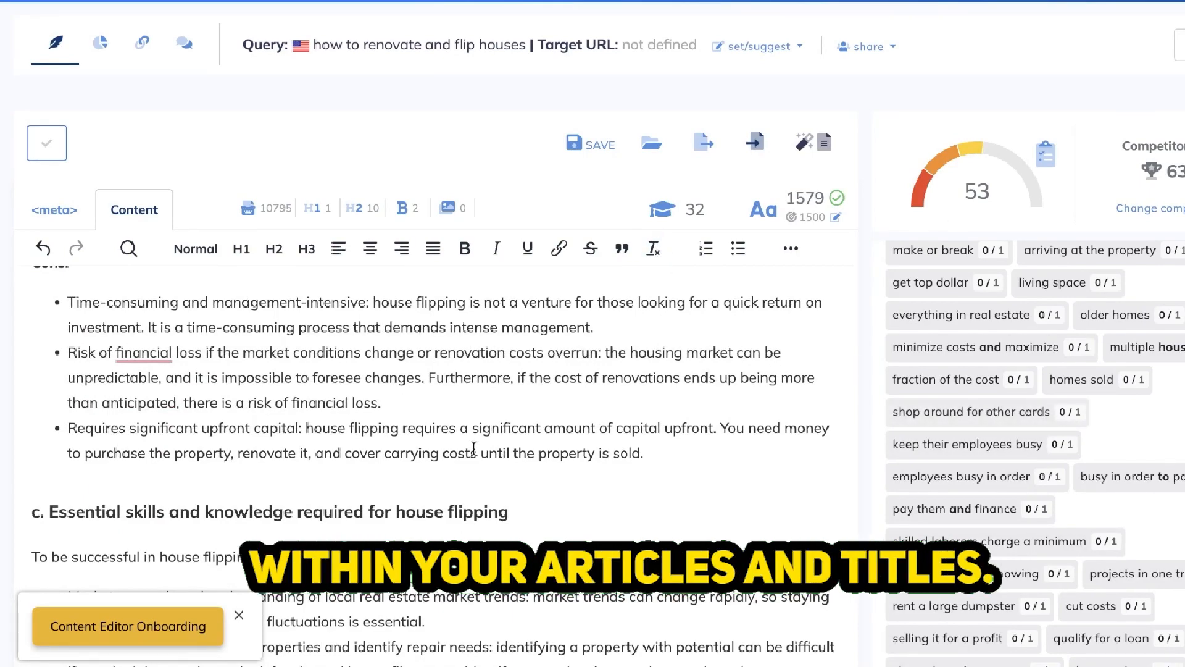
{"action": "scroll", "coordinate": [481, 459], "scroll_direction": "up", "scroll_amount": 10}
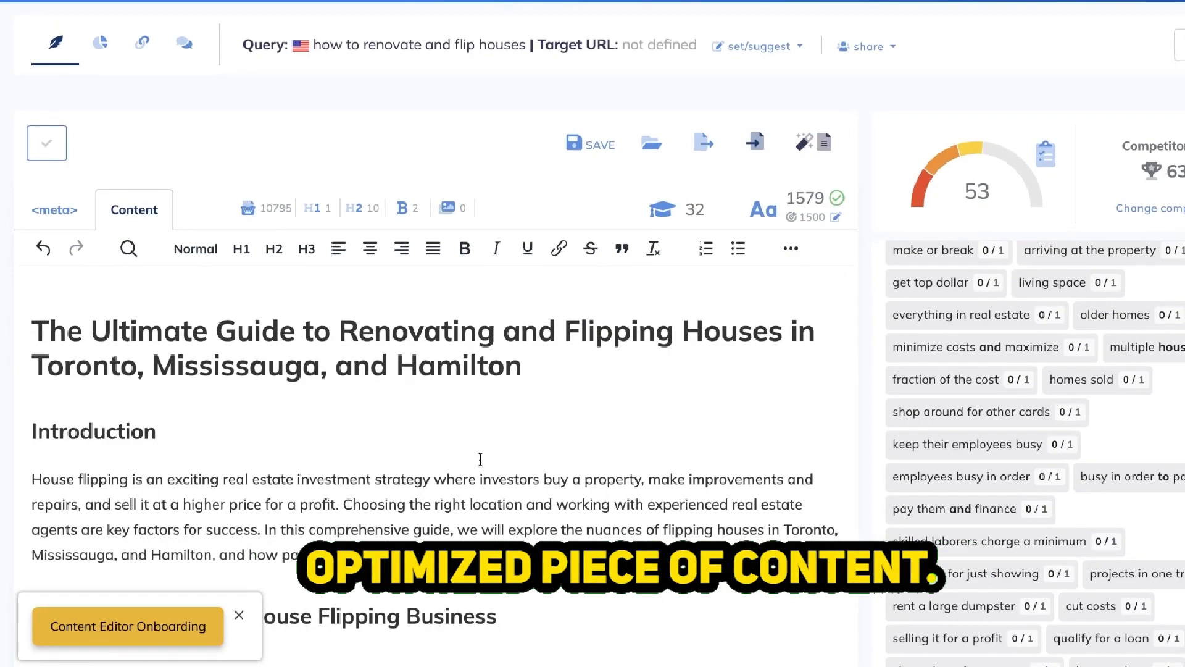
{"action": "scroll", "coordinate": [494, 439], "scroll_direction": "down", "scroll_amount": 10}
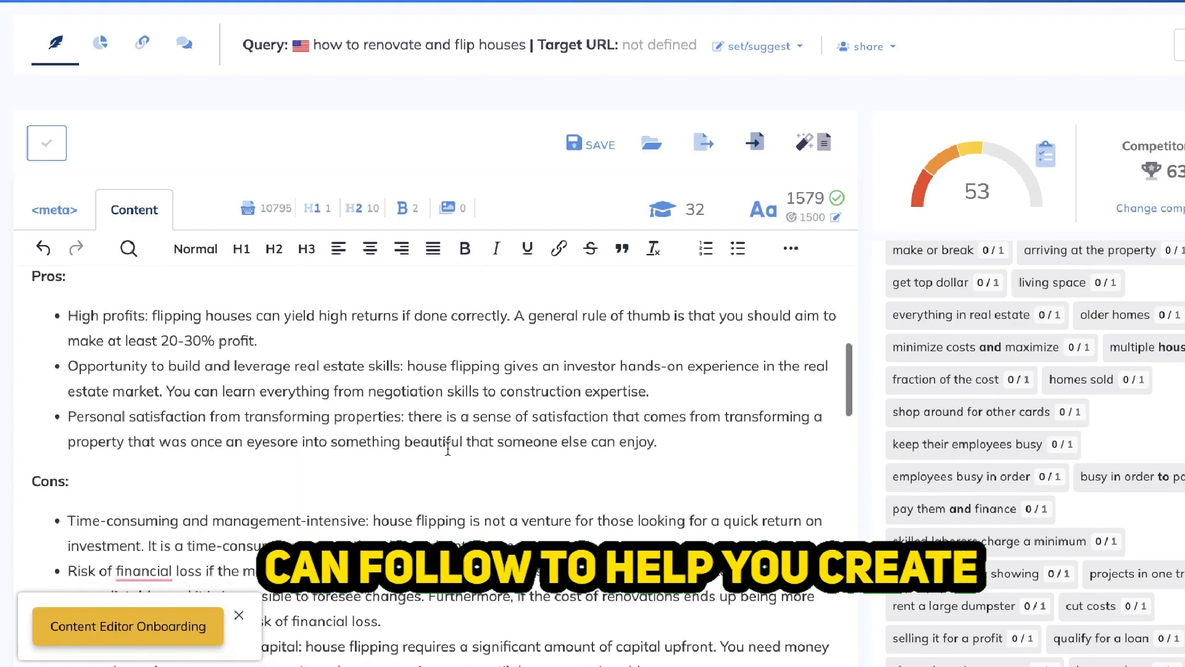
{"action": "scroll", "coordinate": [522, 505], "scroll_direction": "up", "scroll_amount": 12}
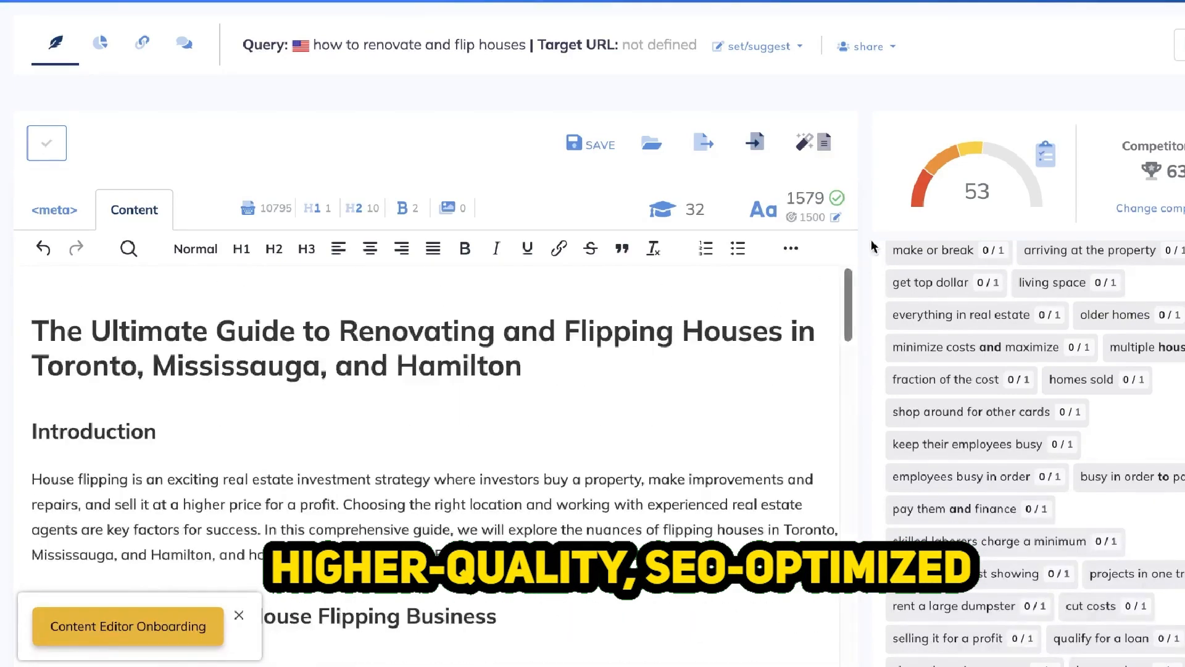